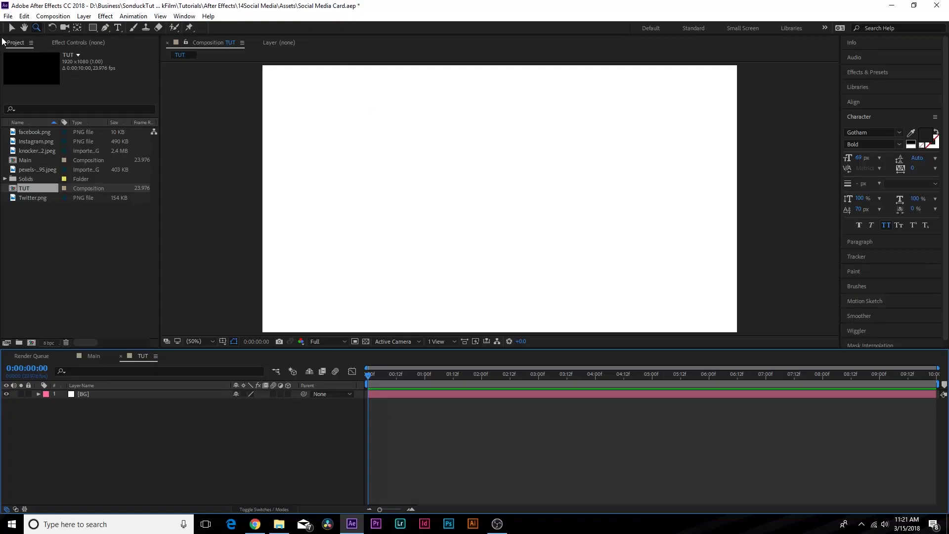
# - Pick the Pen tool and frame the comp's top-left corner at 100% zoom
pyautogui.click(11, 27)
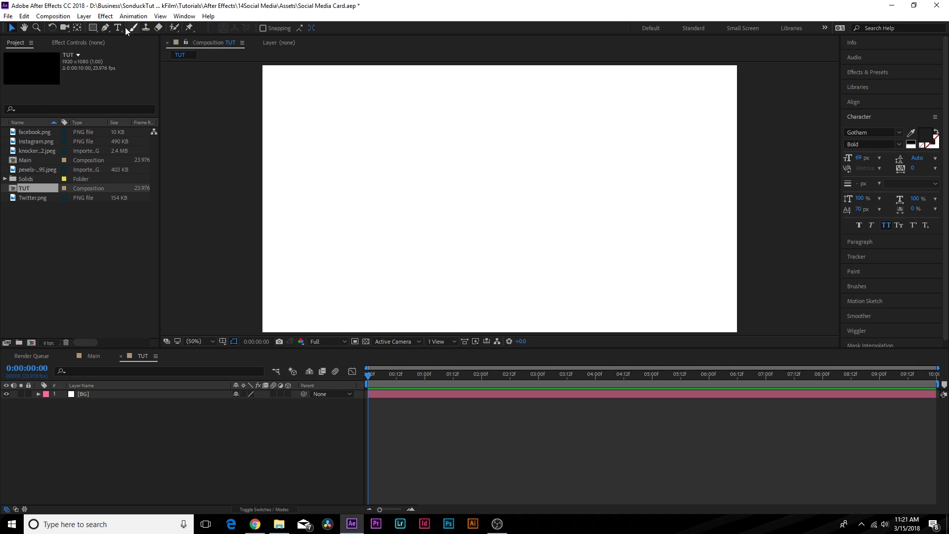
pyautogui.click(105, 27)
pyautogui.press('/')
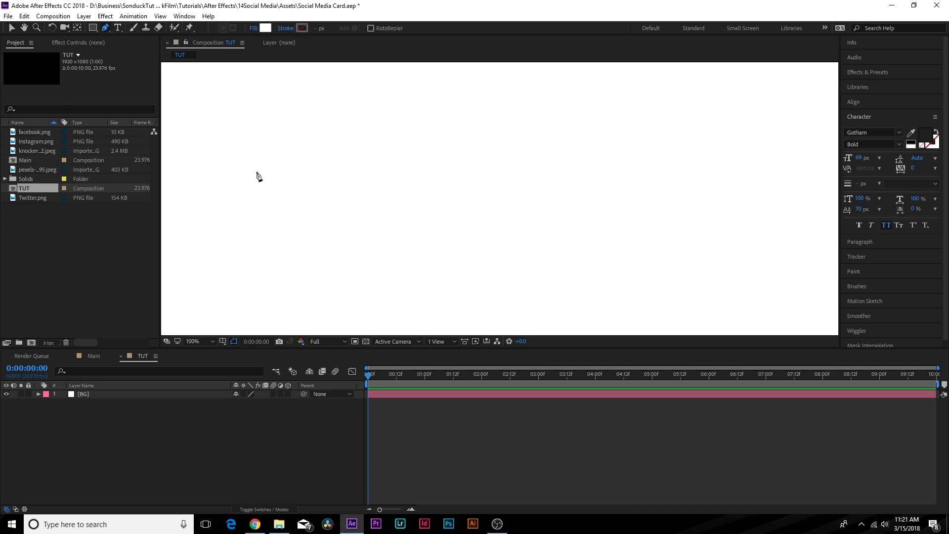
pyautogui.press('h')
pyautogui.moveTo(233, 117)
pyautogui.mouseDown()
pyautogui.moveTo(385, 246)
pyautogui.moveTo(341, 278)
pyautogui.moveTo(342, 229)
pyautogui.mouseUp()
pyautogui.press('g')
pyautogui.press('h')
pyautogui.moveTo(473, 196); pyautogui.dragTo(415, 155)
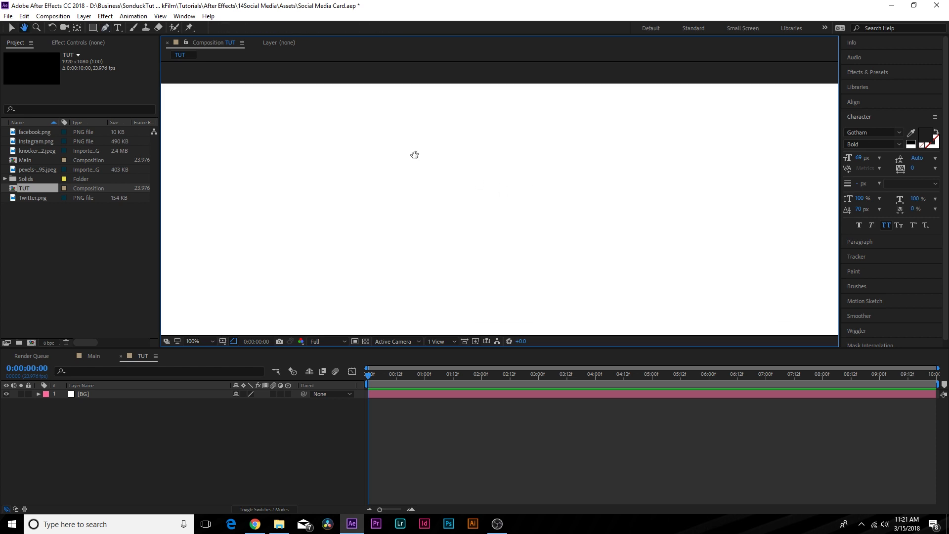
pyautogui.moveTo(522, 147); pyautogui.dragTo(661, 153)
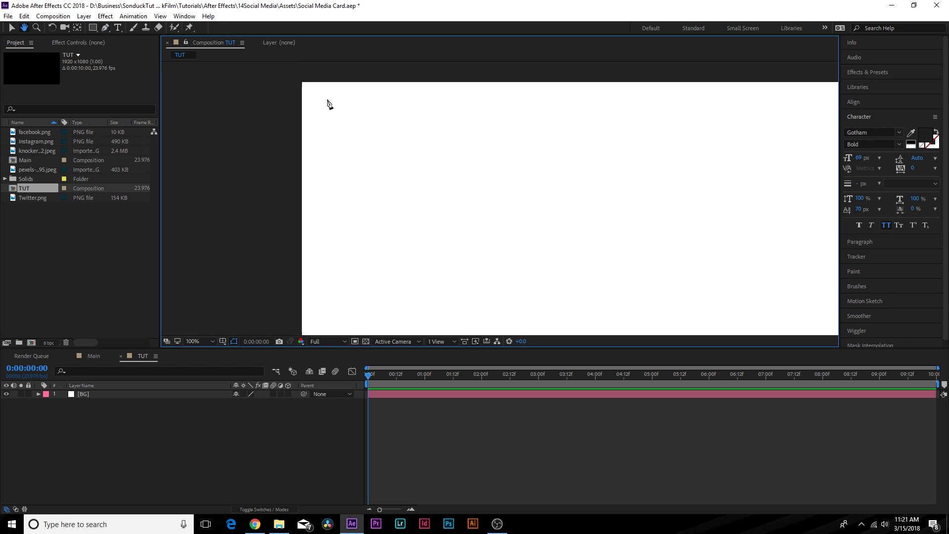
pyautogui.press('g')
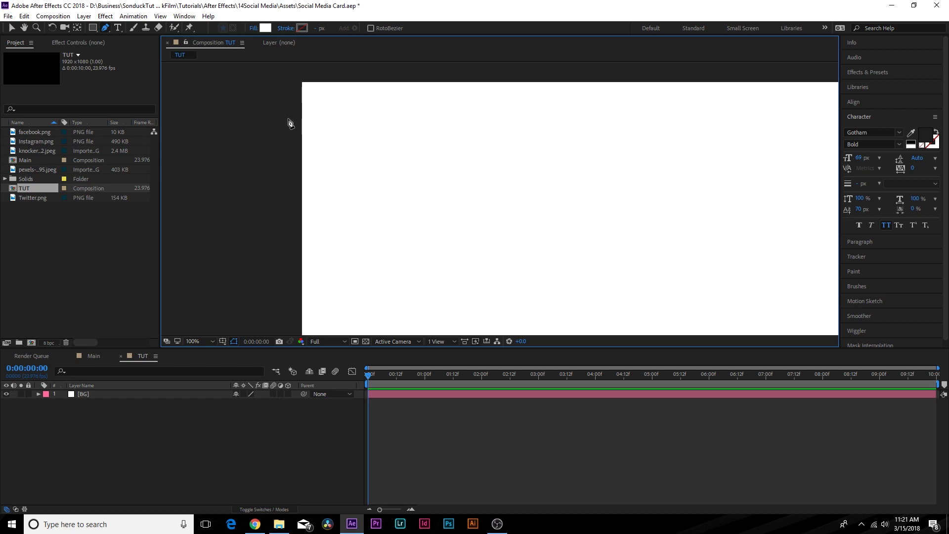
# - Set new shapes to no fill and a solid-colour stroke
pyautogui.click(254, 28)
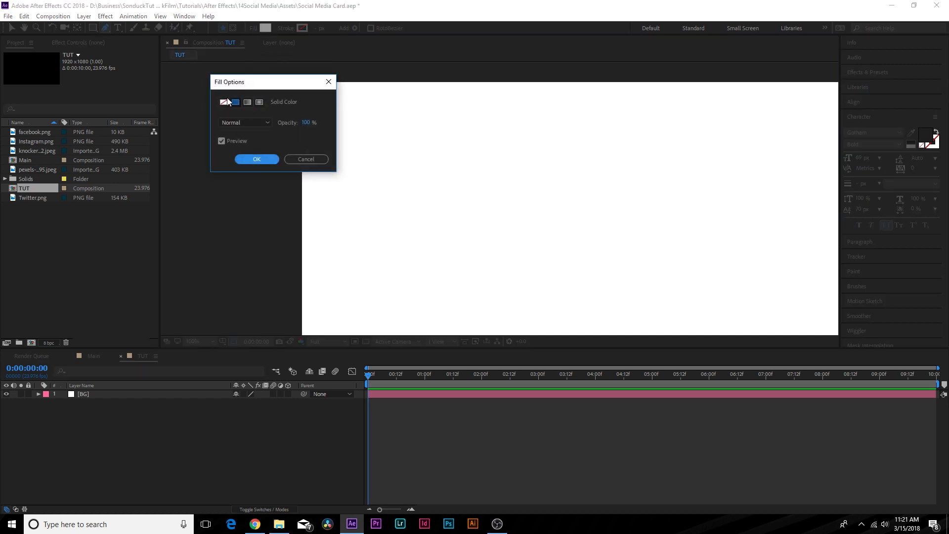
pyautogui.click(256, 159)
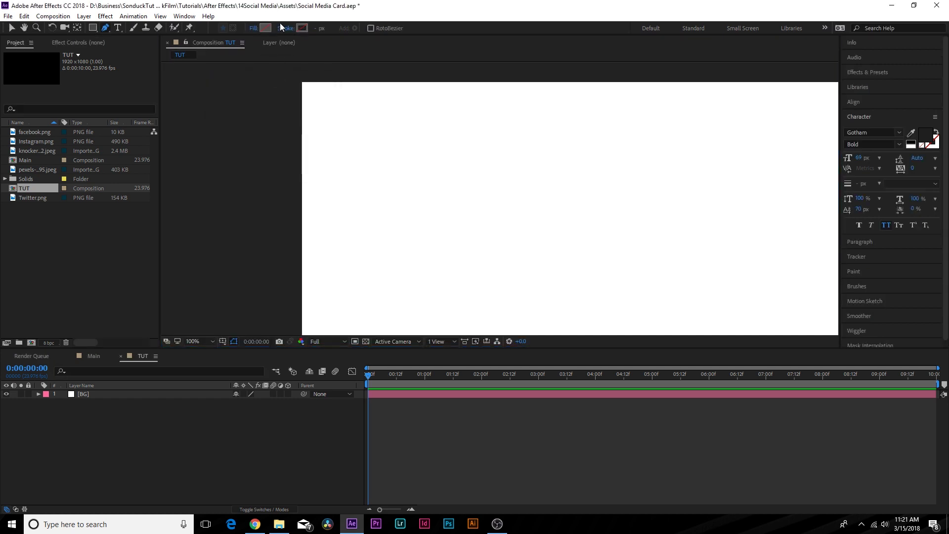
pyautogui.click(285, 29)
pyautogui.click(236, 103)
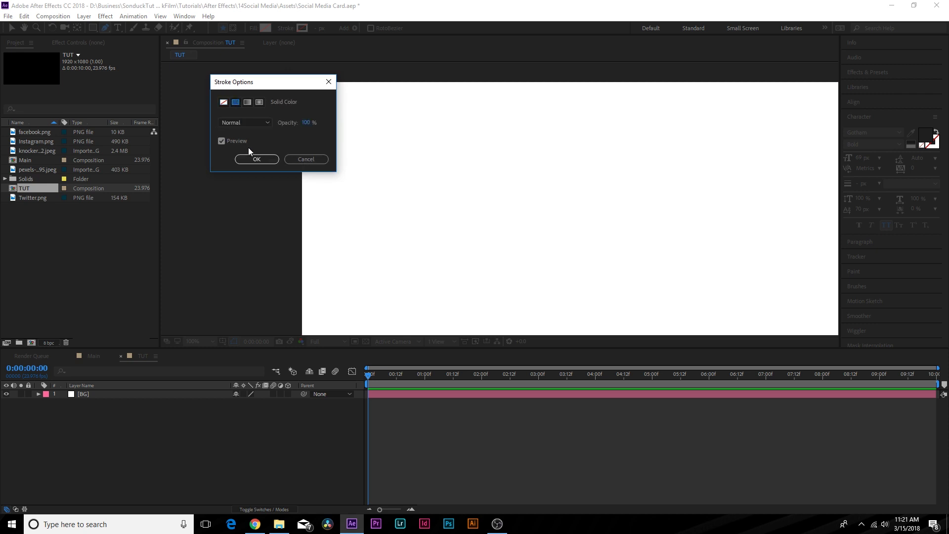
pyautogui.click(253, 159)
# - Draw a three-point upward chevron near the comp's top-left corner, then zoom in and centre it
pyautogui.click(294, 131)
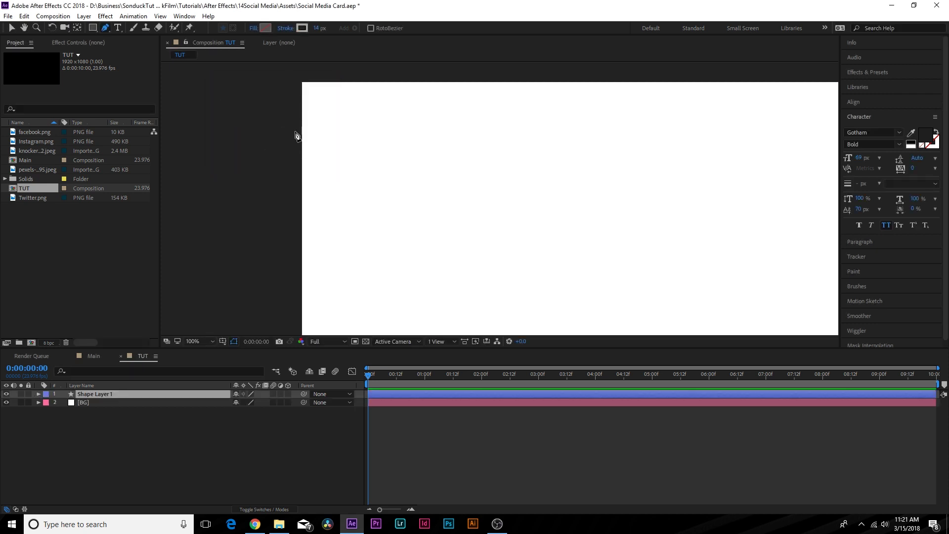
pyautogui.click(316, 110)
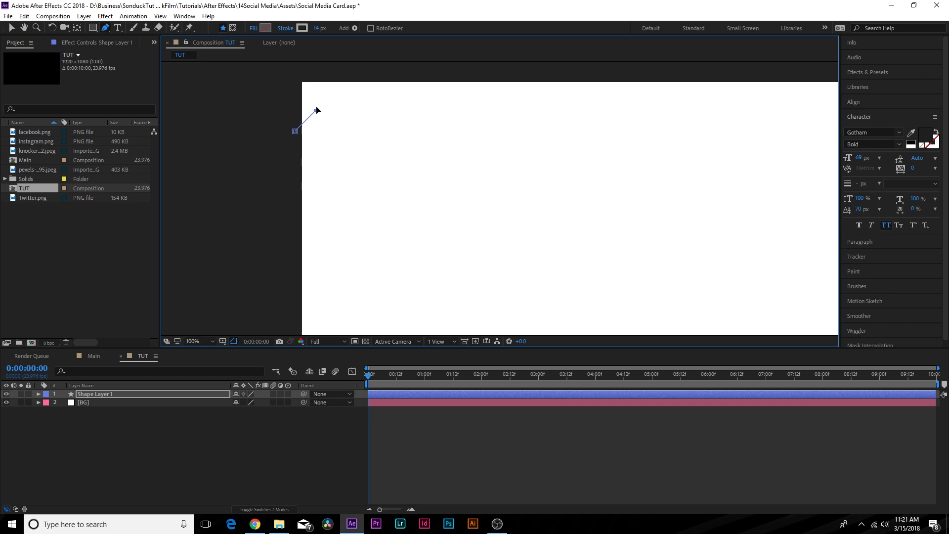
pyautogui.click(334, 131)
pyautogui.moveTo(275, 110); pyautogui.dragTo(335, 147)
pyautogui.scroll(2, 328, 150)
pyautogui.moveTo(497, 194); pyautogui.dragTo(433, 197)
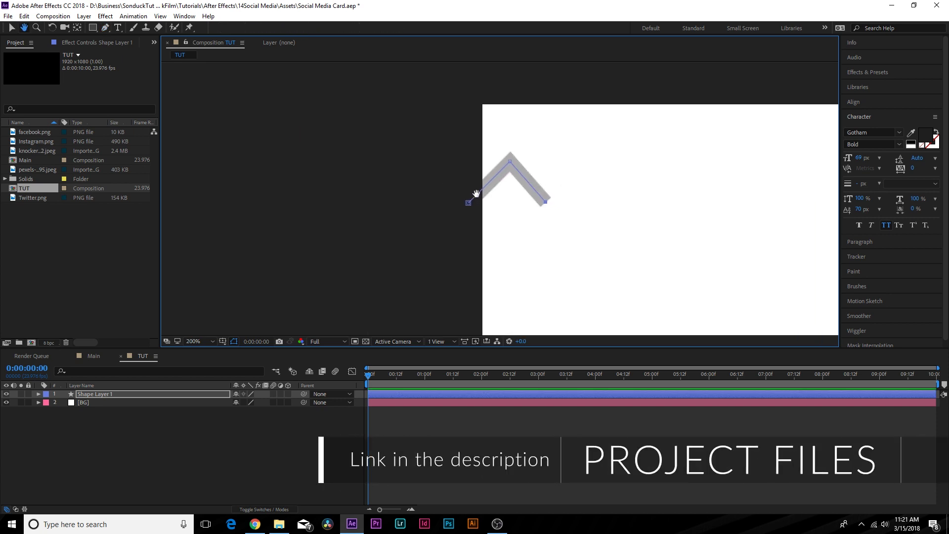
pyautogui.moveTo(589, 207); pyautogui.dragTo(485, 208)
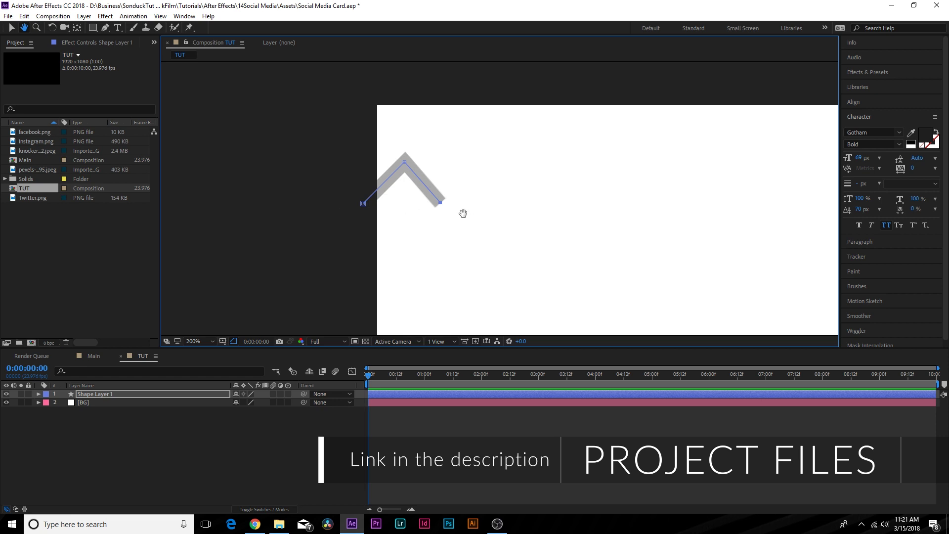
pyautogui.press('g')
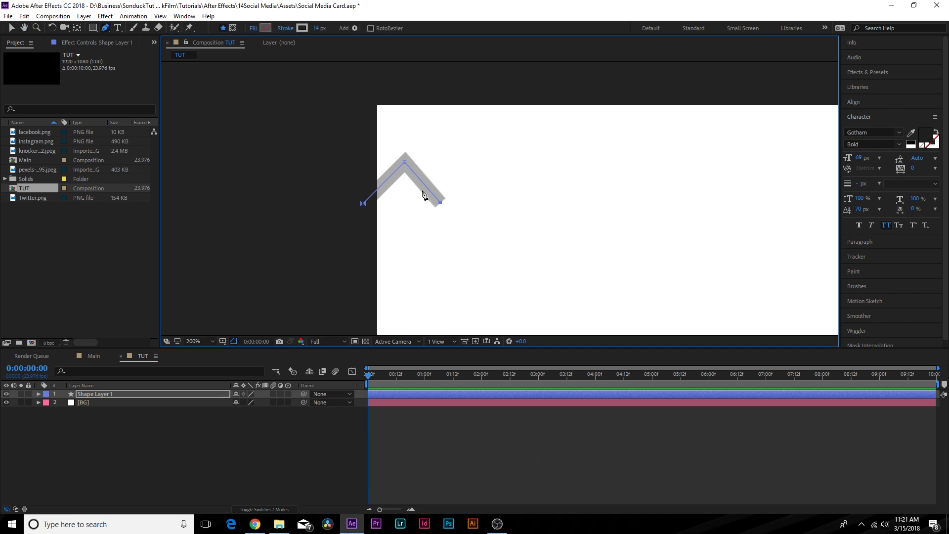
# - Add a Repeater to the chevron with copies spaced 70 px apart
pyautogui.click(39, 394)
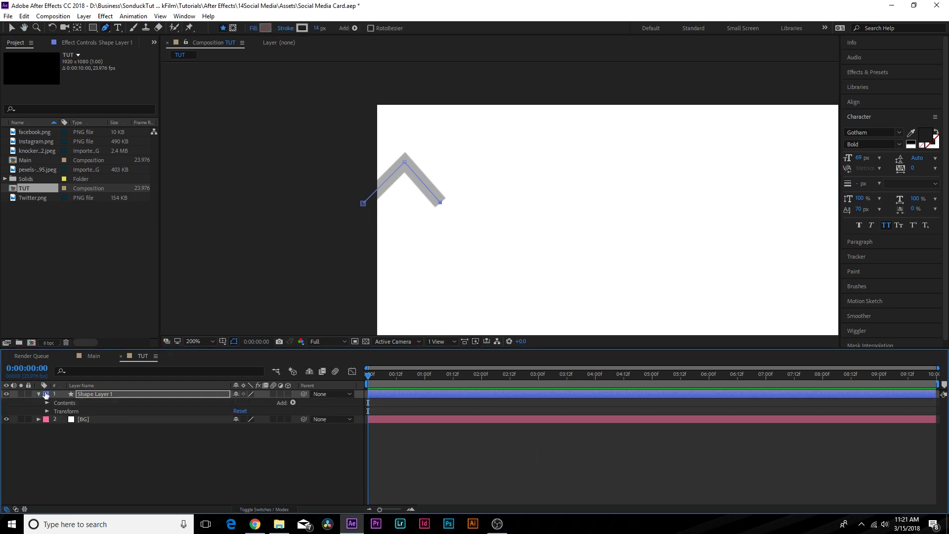
pyautogui.click(292, 402)
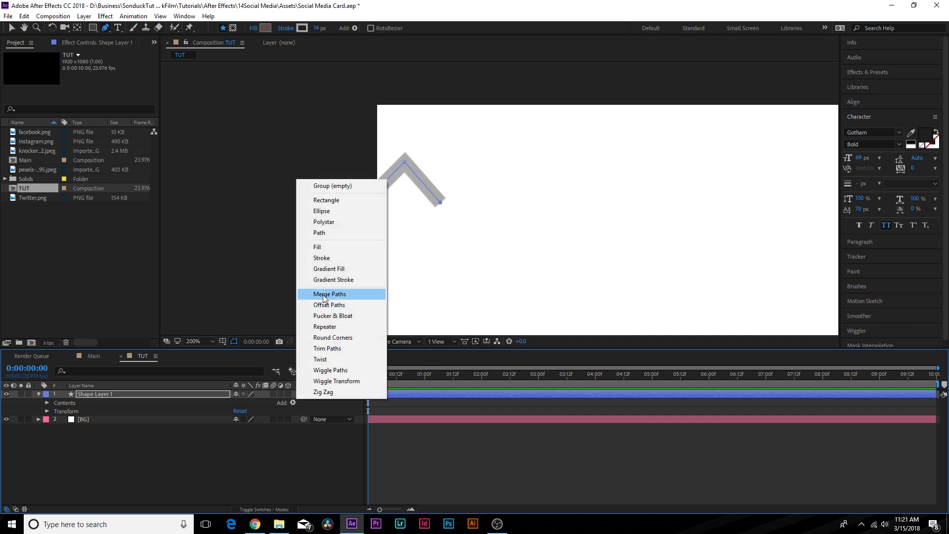
pyautogui.click(330, 328)
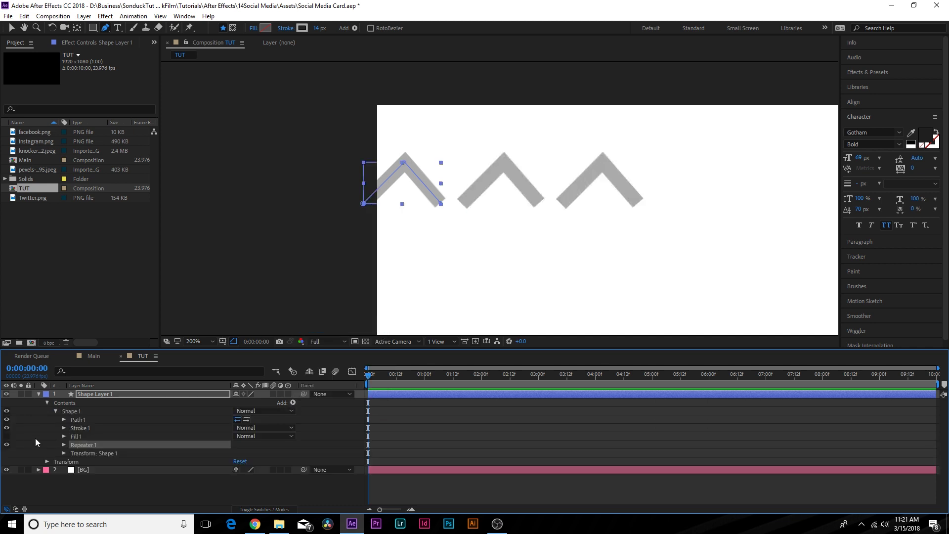
pyautogui.click(63, 445)
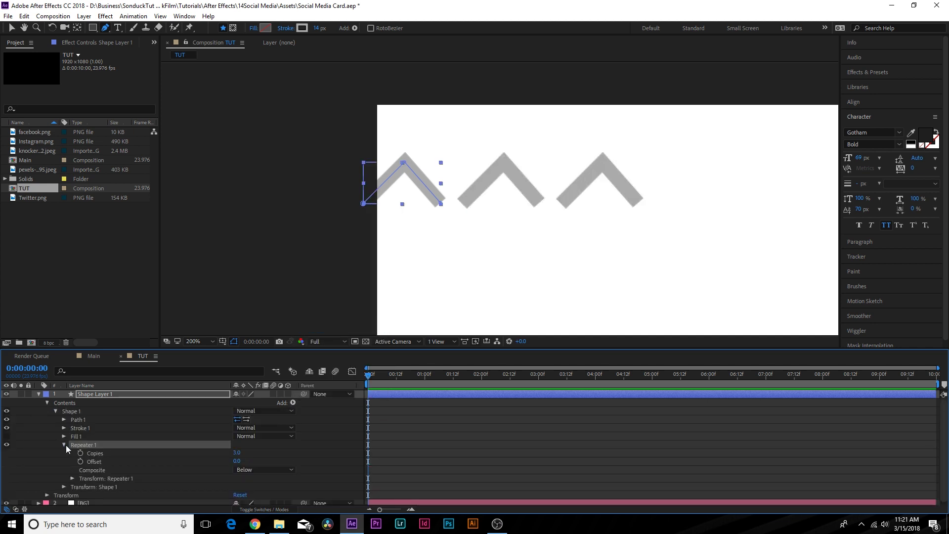
pyautogui.click(71, 478)
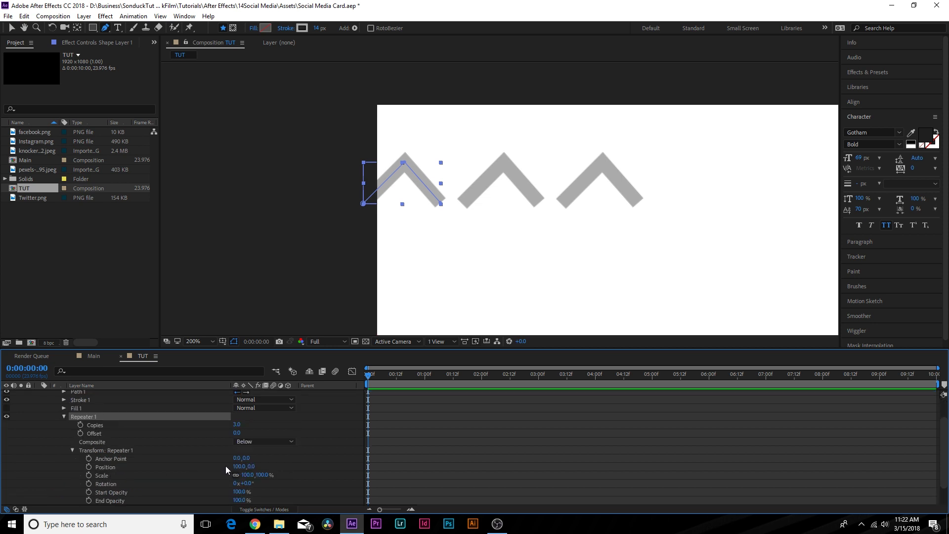
pyautogui.moveTo(238, 466); pyautogui.dragTo(224, 465)
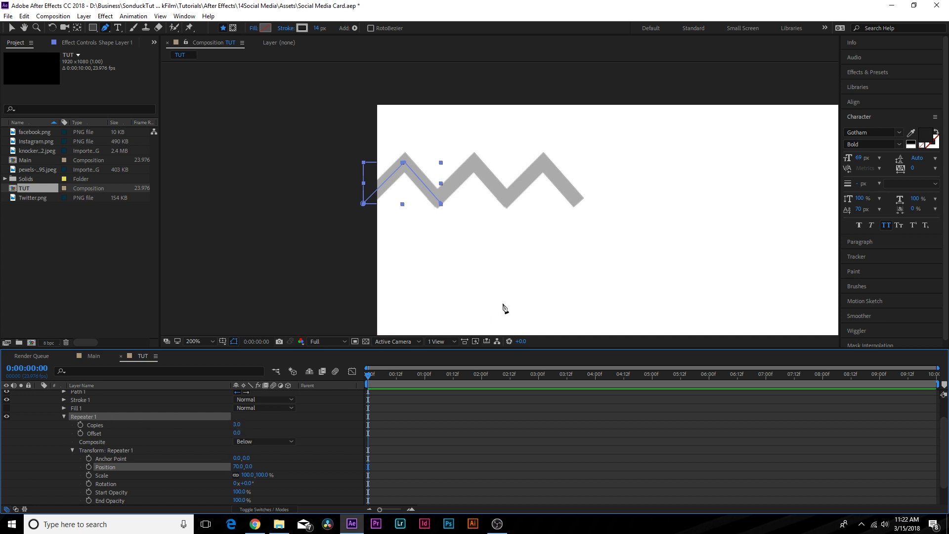
# - Fit the comp in the viewer and raise the Repeater to 30 copies spanning the width
pyautogui.press(',')
pyautogui.click(197, 341)
pyautogui.click(187, 173)
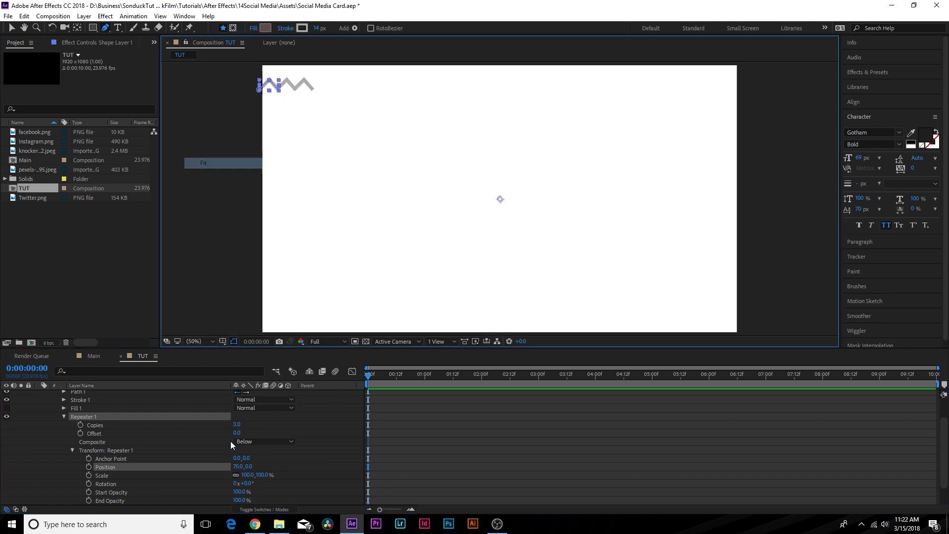
pyautogui.moveTo(238, 425); pyautogui.dragTo(255, 426)
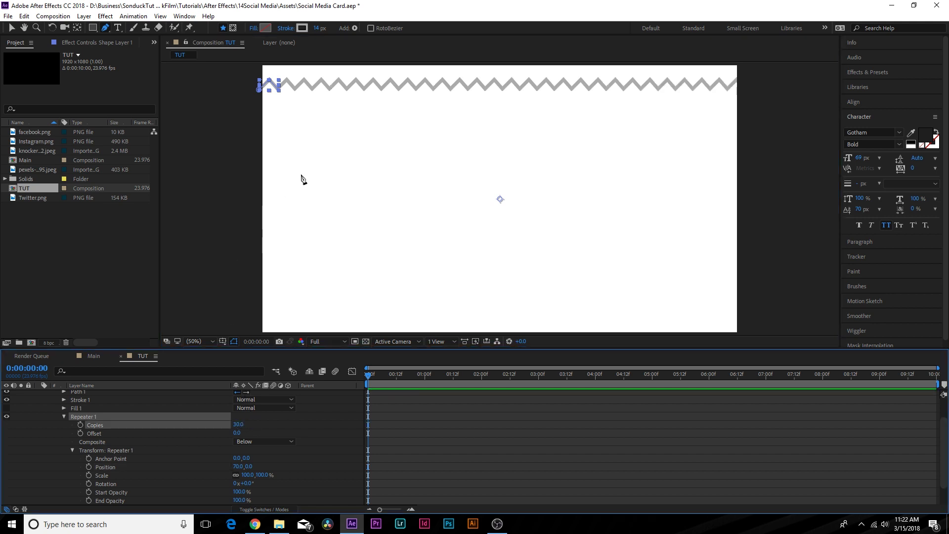
pyautogui.scroll(3, 77, 411)
# - Add a second Repeater to Contents: 20 copies, offset 0 horizontally, 44 px vertically
pyautogui.click(56, 411)
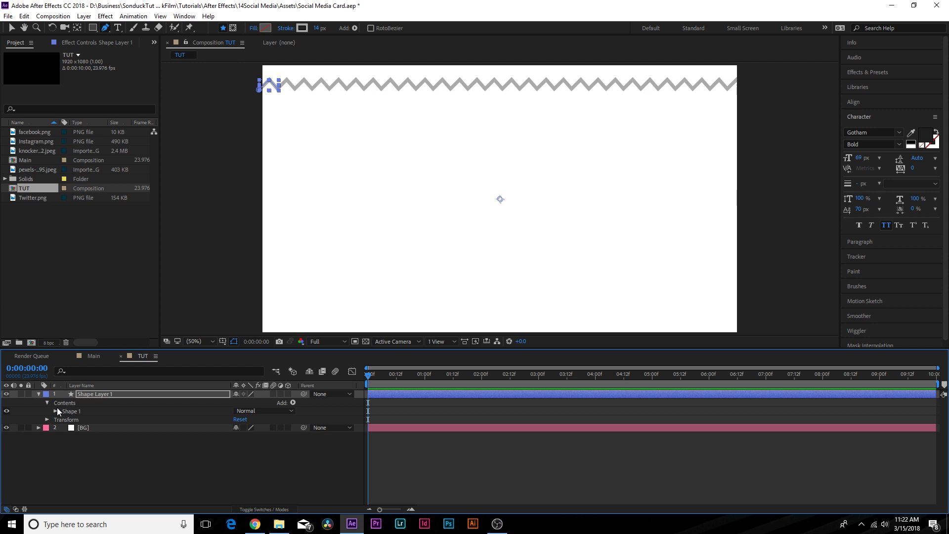
pyautogui.click(68, 403)
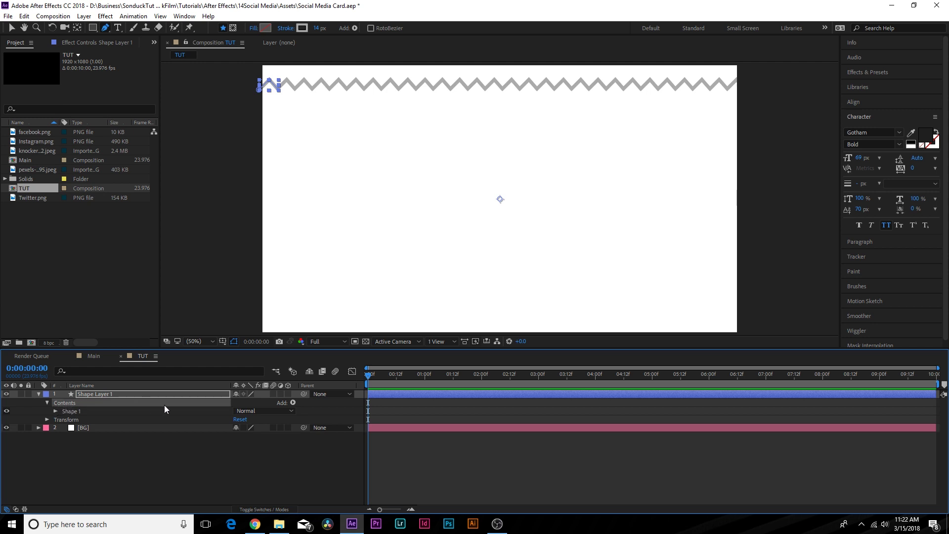
pyautogui.click(294, 403)
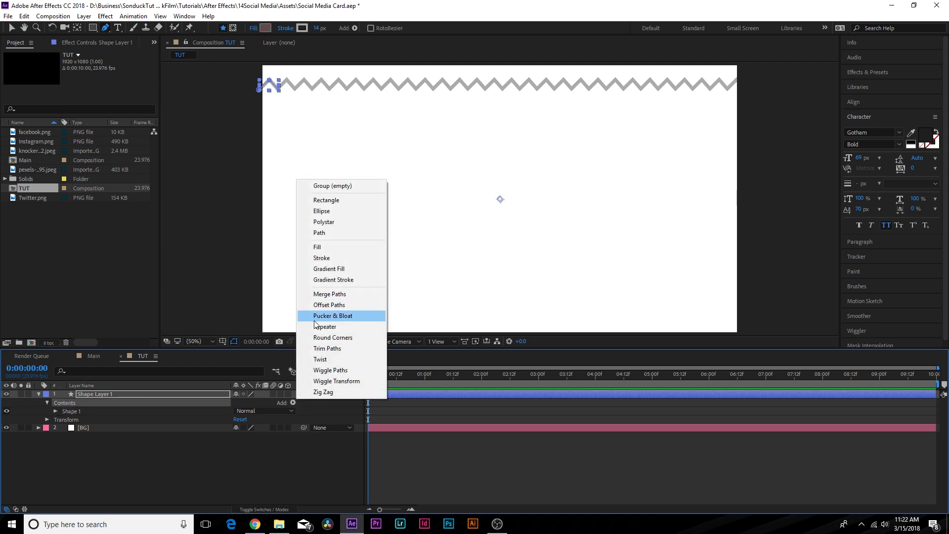
pyautogui.click(327, 327)
pyautogui.click(56, 419)
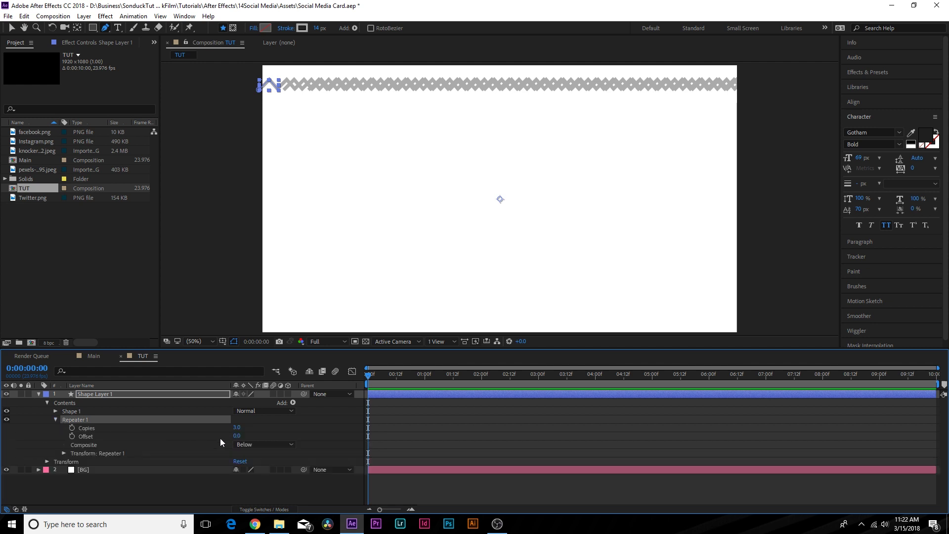
pyautogui.moveTo(234, 428); pyautogui.dragTo(240, 427)
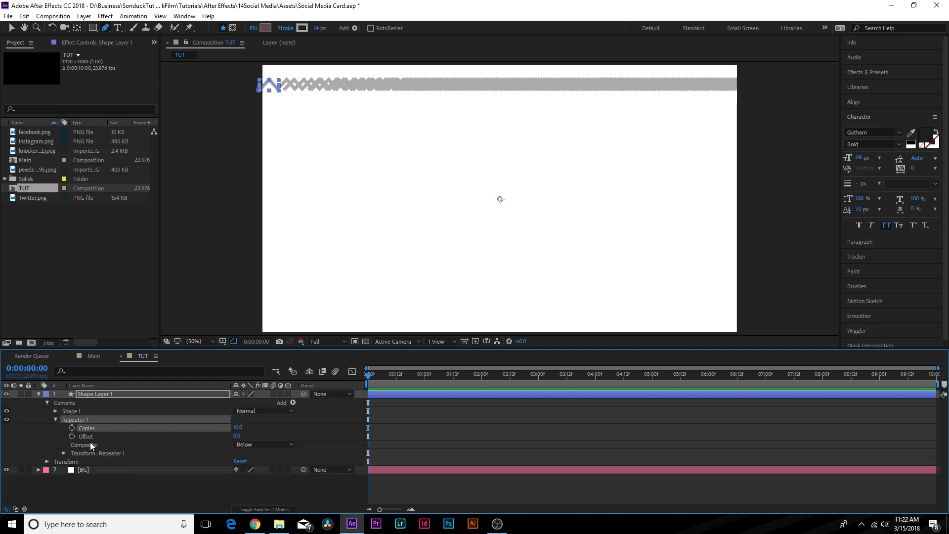
pyautogui.click(63, 453)
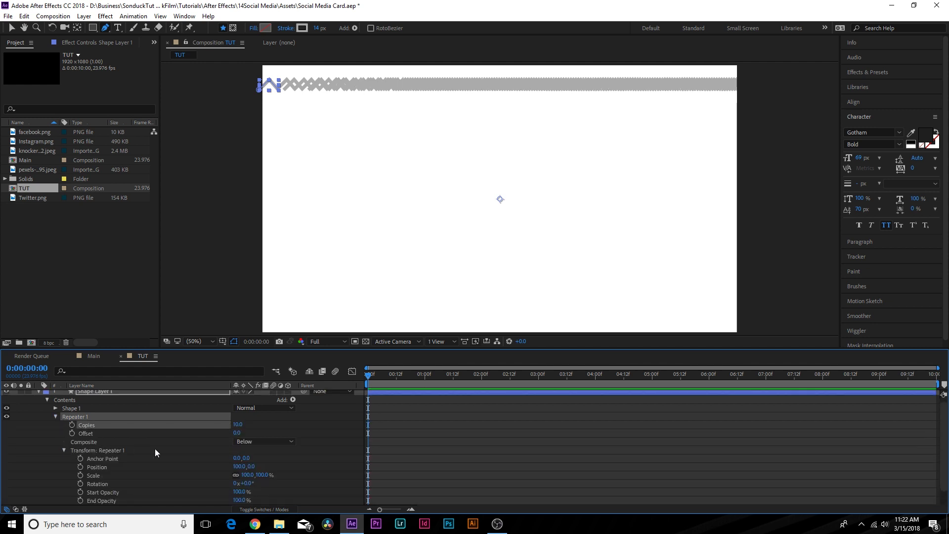
pyautogui.click(237, 464)
pyautogui.write('0')
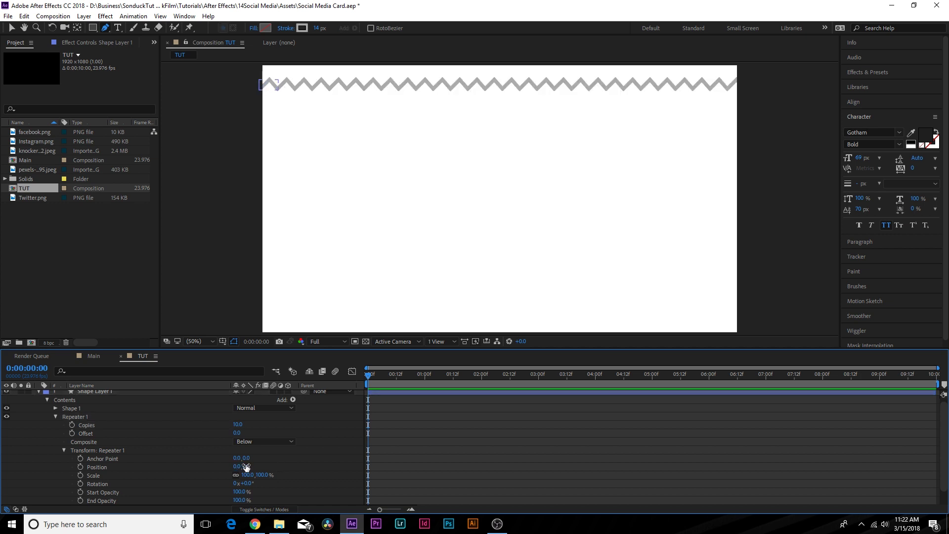
pyautogui.moveTo(258, 467); pyautogui.dragTo(280, 471)
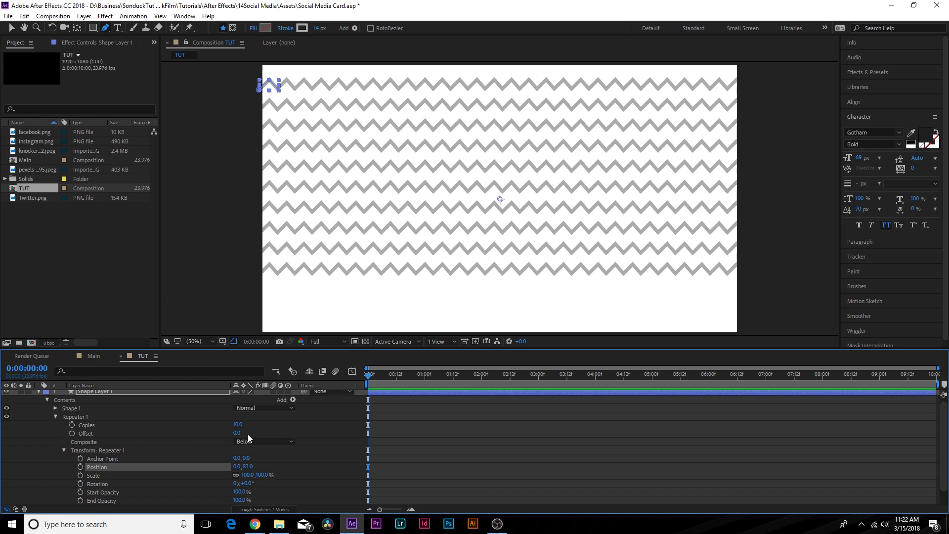
pyautogui.moveTo(238, 425); pyautogui.dragTo(243, 426)
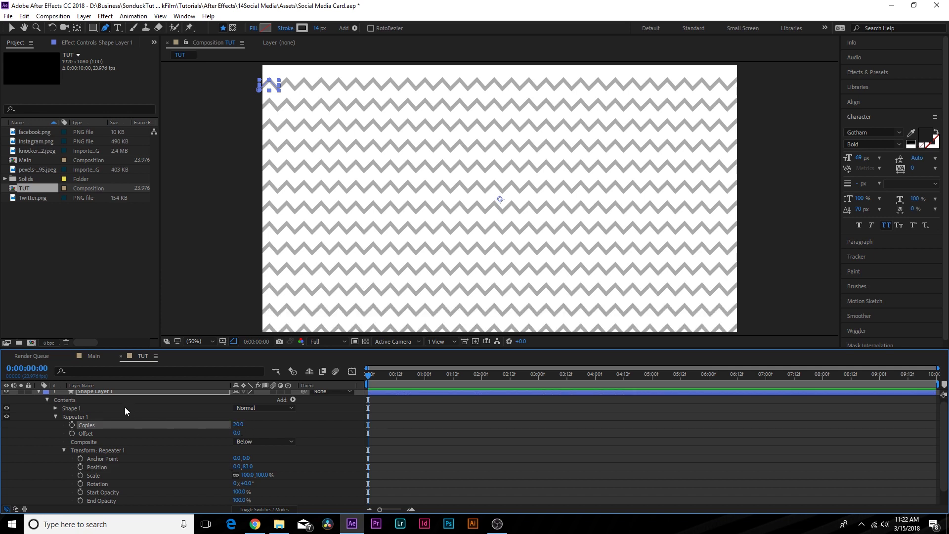
# - Shift the zigzag layer slightly left to position 939, 511
pyautogui.click(113, 392)
pyautogui.press('p')
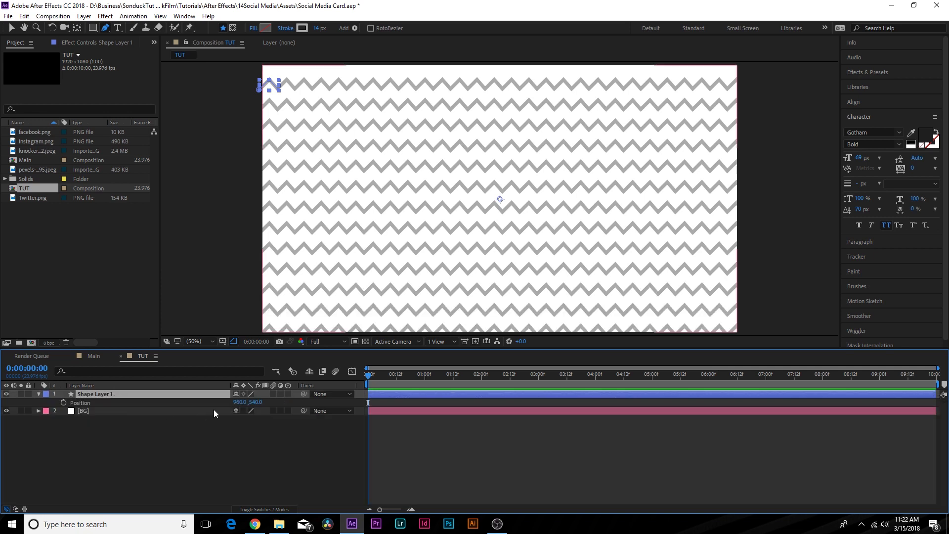
pyautogui.moveTo(238, 403)
pyautogui.mouseDown()
pyautogui.moveTo(228, 403)
pyautogui.moveTo(249, 403)
pyautogui.moveTo(237, 409)
pyautogui.mouseUp()
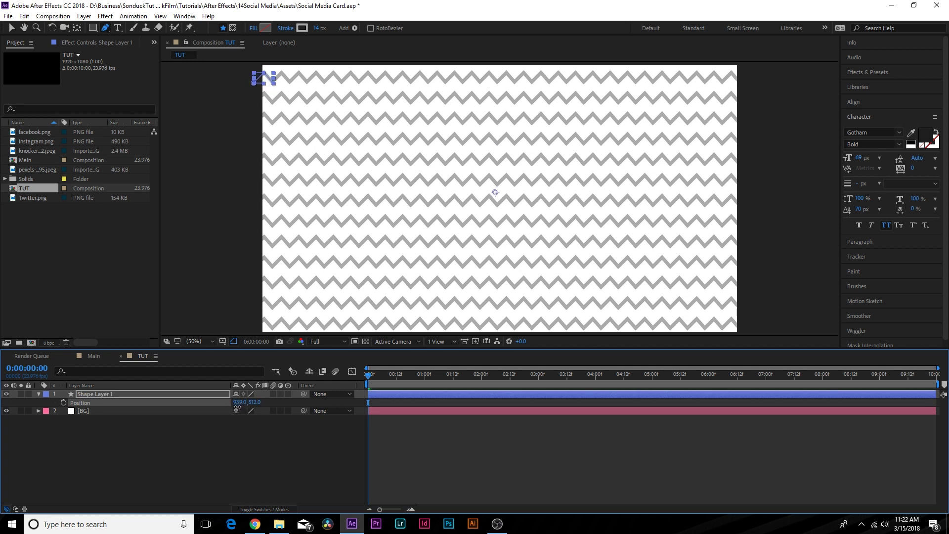
pyautogui.click(12, 29)
pyautogui.click(93, 28)
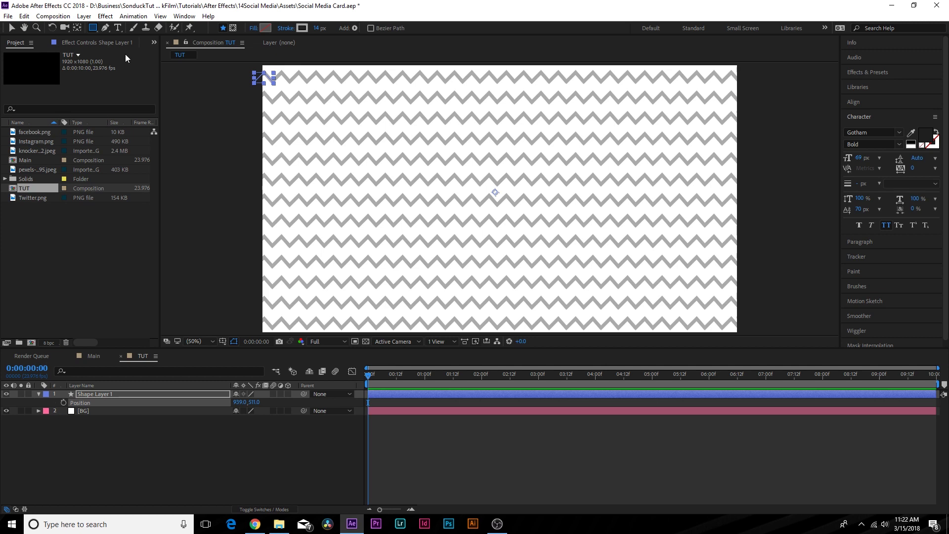
# - Create a text layer on the canvas and begin typing the SOCIAL MEDIA title
pyautogui.click(117, 28)
pyautogui.click(408, 140)
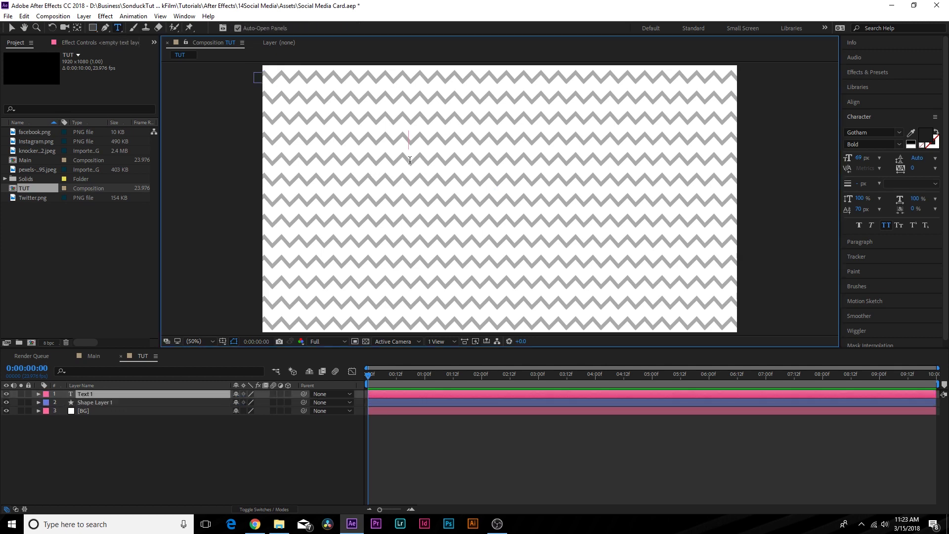
pyautogui.write('SOCIAL MEDIA')
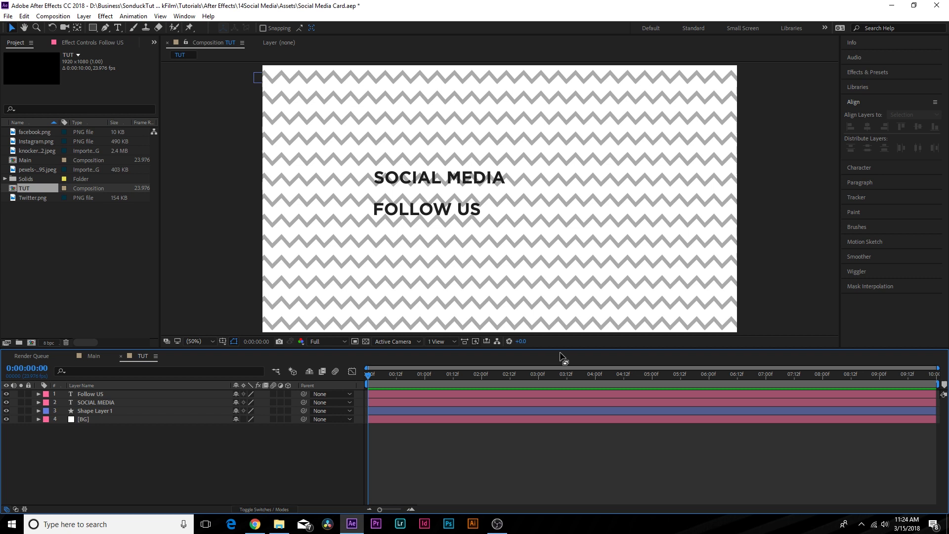
# - Draw a wide rectangle across the comp centre with no stroke
pyautogui.moveTo(92, 28); pyautogui.dragTo(117, 31)
pyautogui.click(254, 28)
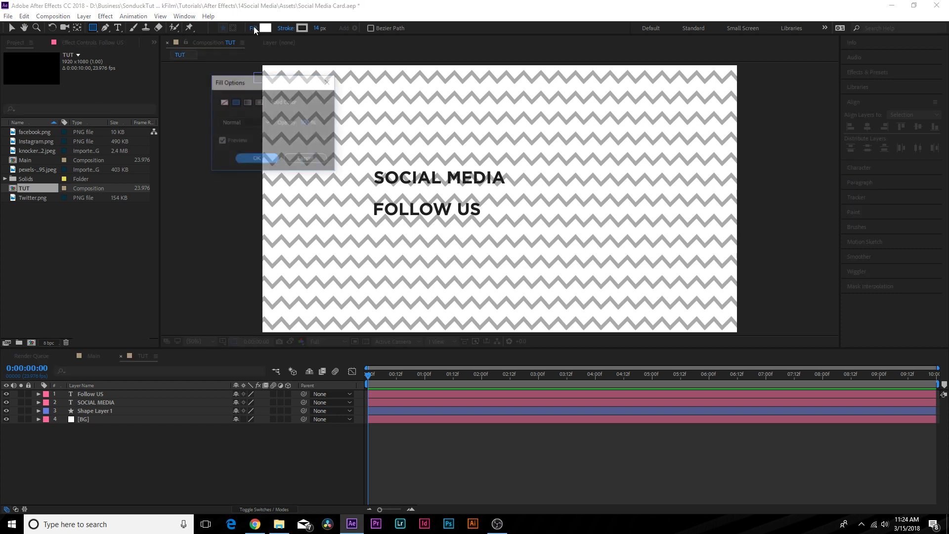
pyautogui.click(250, 159)
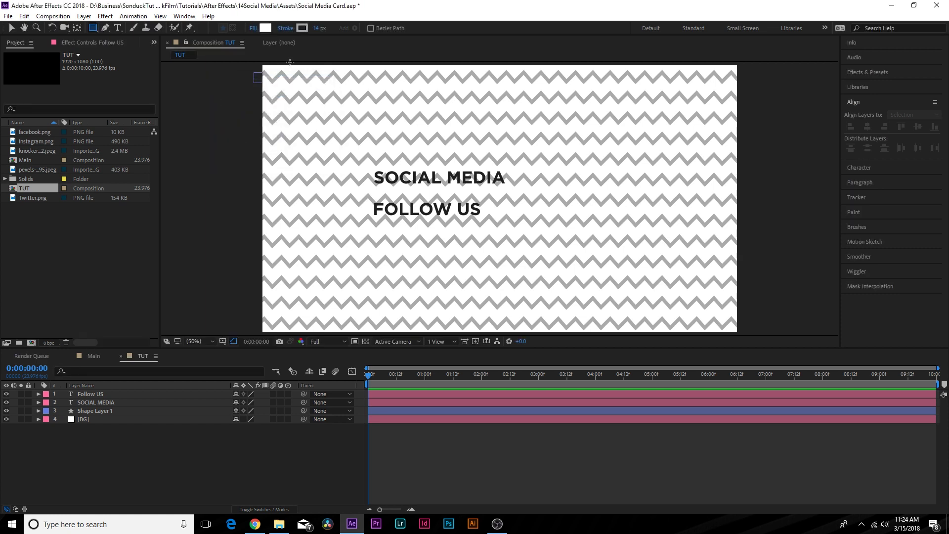
pyautogui.click(285, 28)
pyautogui.click(224, 103)
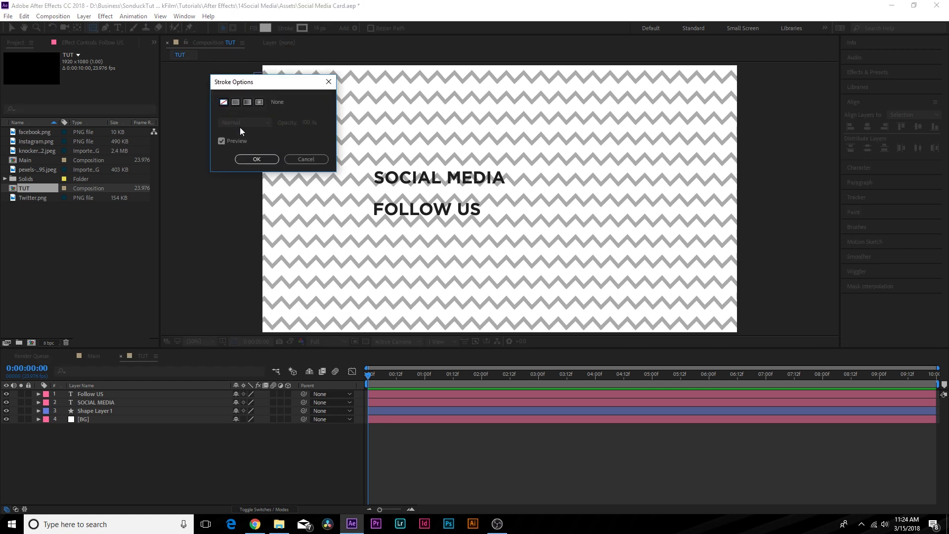
pyautogui.click(256, 158)
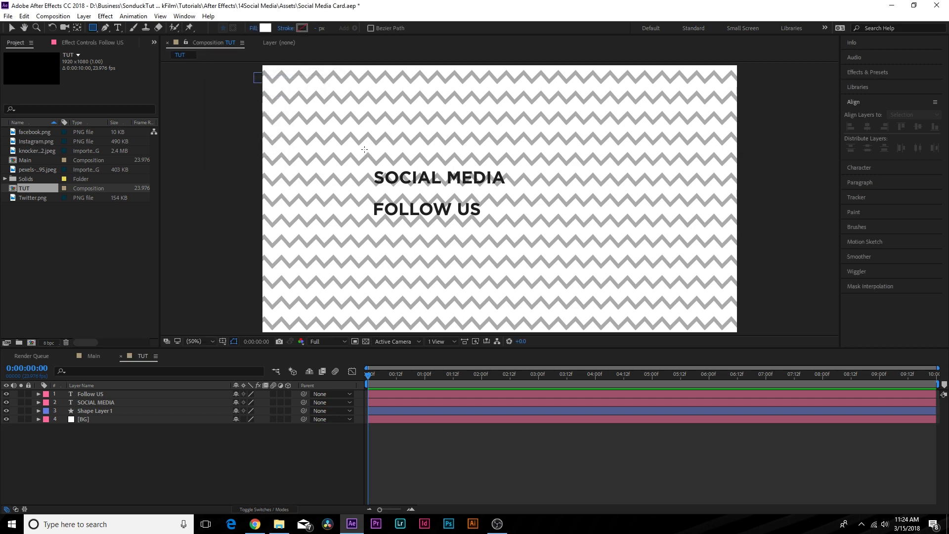
pyautogui.moveTo(364, 150)
pyautogui.mouseDown()
pyautogui.moveTo(473, 204)
pyautogui.moveTo(659, 246)
pyautogui.mouseUp()
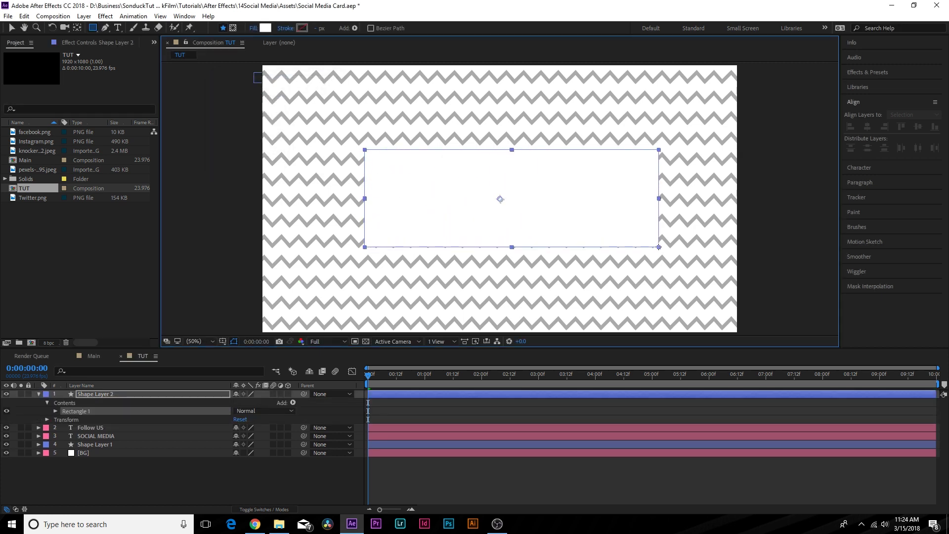
# - Fill the rectangle with dark grey 2A2A2A and centre it horizontally and vertically
pyautogui.click(265, 28)
pyautogui.click(61, 84)
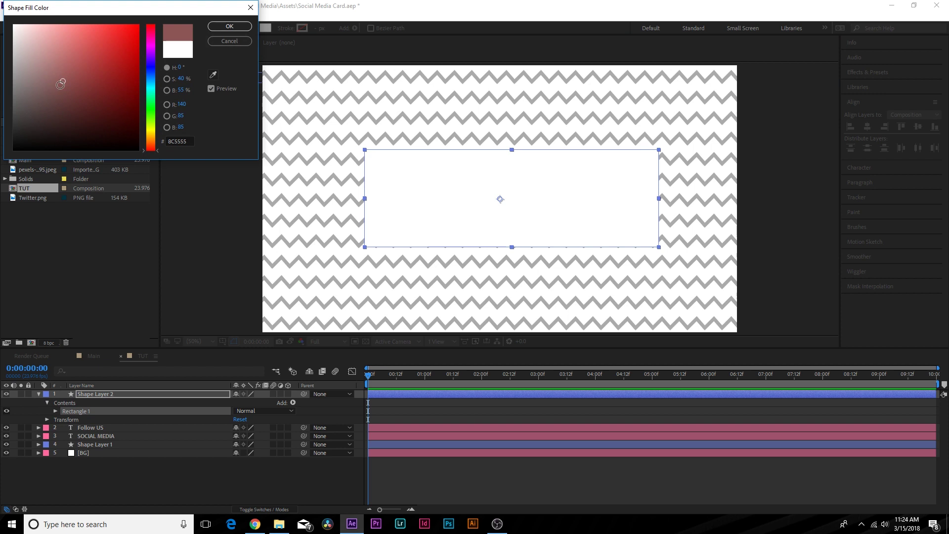
pyautogui.moveTo(61, 84)
pyautogui.mouseDown()
pyautogui.moveTo(3, 154)
pyautogui.moveTo(1, 130)
pyautogui.mouseUp()
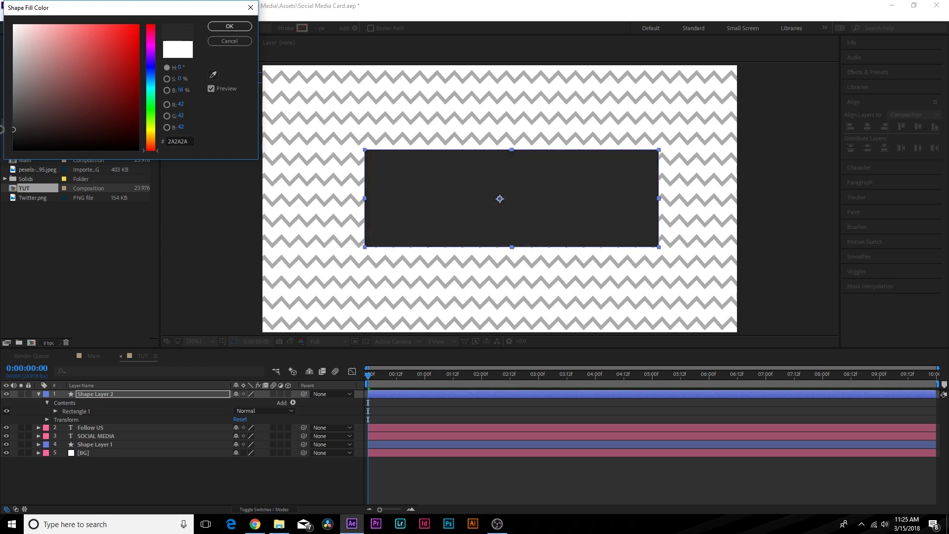
pyautogui.click(229, 27)
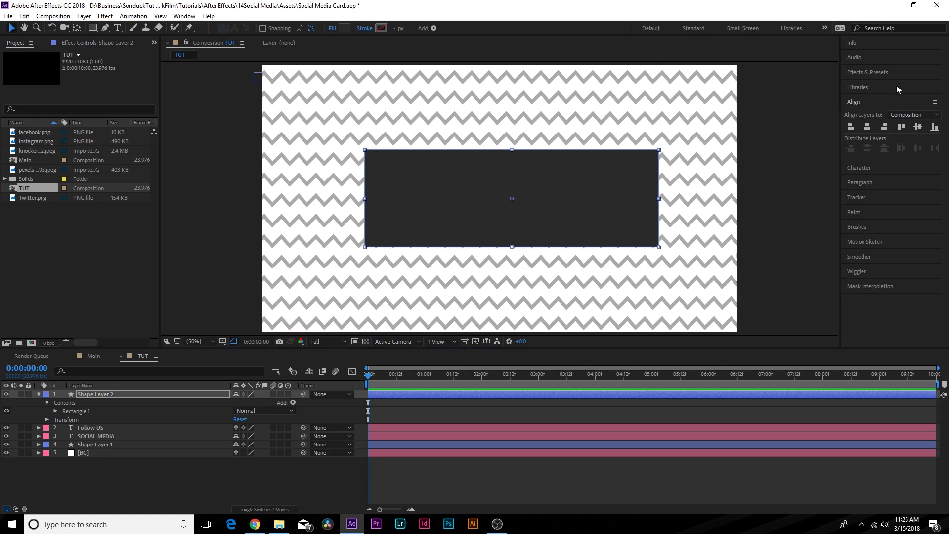
pyautogui.click(867, 127)
pyautogui.click(919, 127)
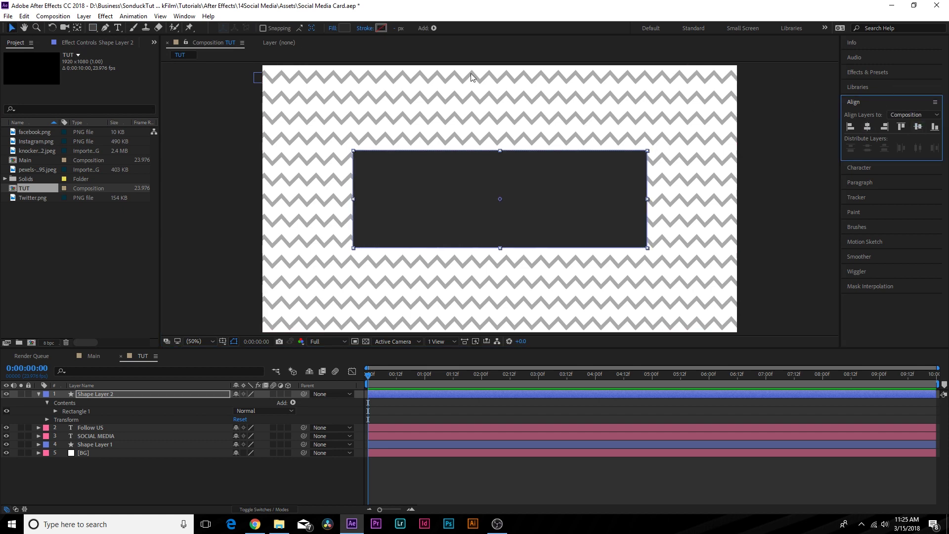
# - Move the dark rectangle layer below both title text layers
pyautogui.click(184, 16)
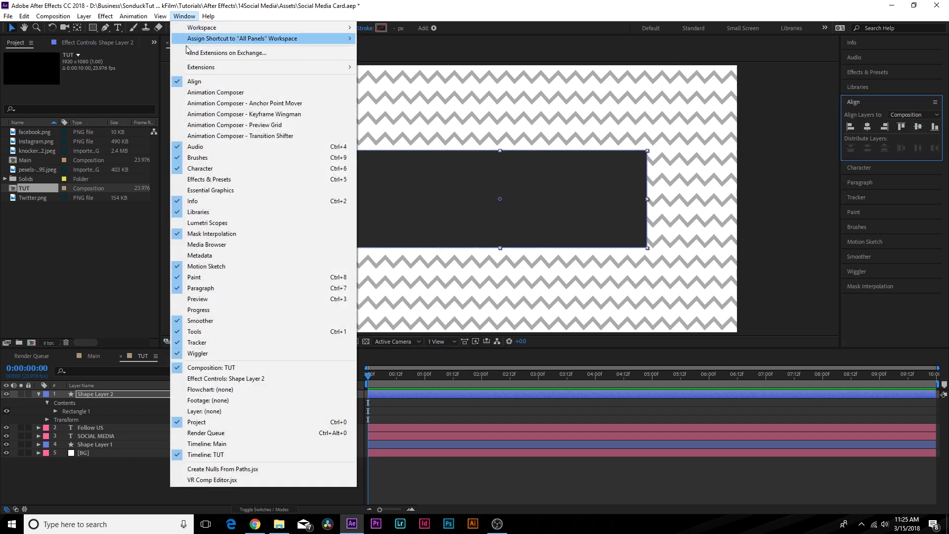
pyautogui.click(97, 483)
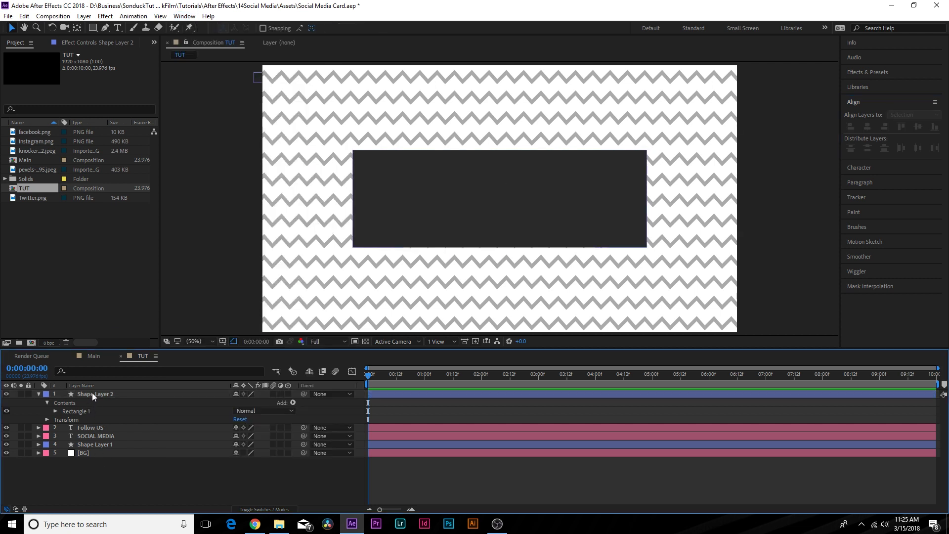
pyautogui.moveTo(93, 394); pyautogui.dragTo(98, 438)
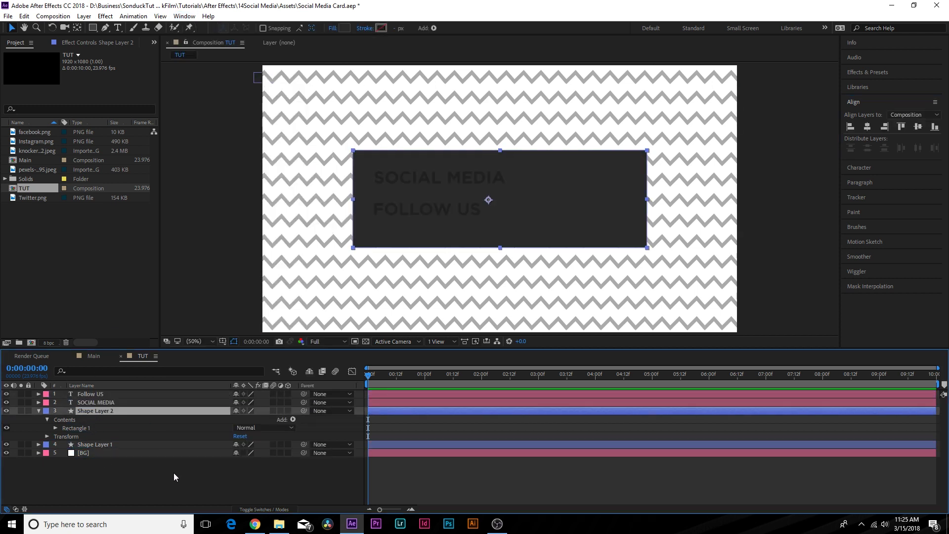
# - Make both SOCIAL MEDIA and FOLLOW US text white FFFFFF
pyautogui.click(104, 395)
pyautogui.keyDown('shift'); pyautogui.click(100, 403); pyautogui.keyUp('shift')
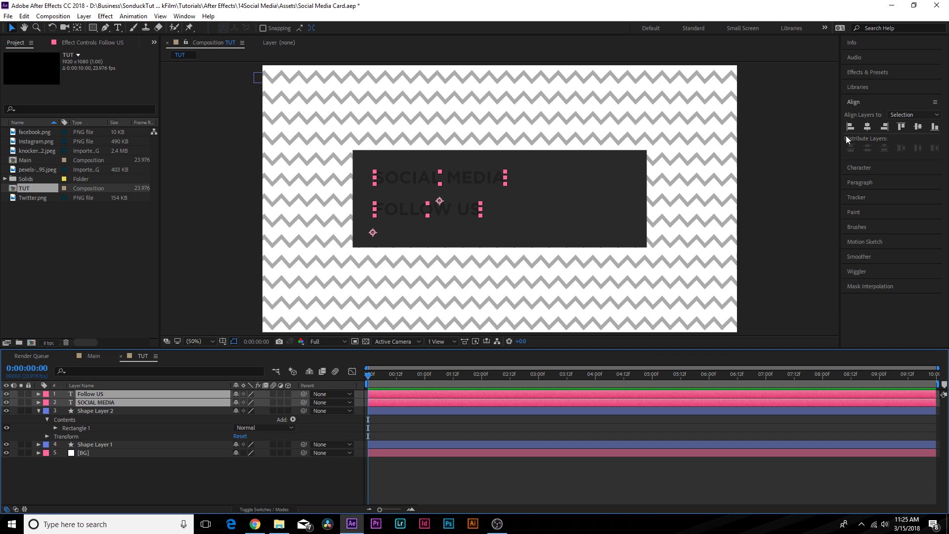
pyautogui.click(865, 169)
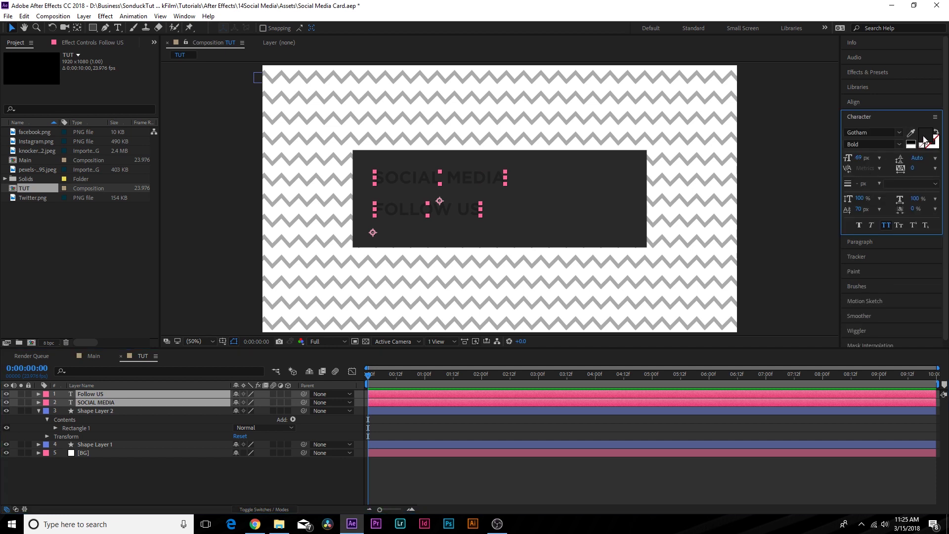
pyautogui.click(925, 135)
pyautogui.click(14, 24)
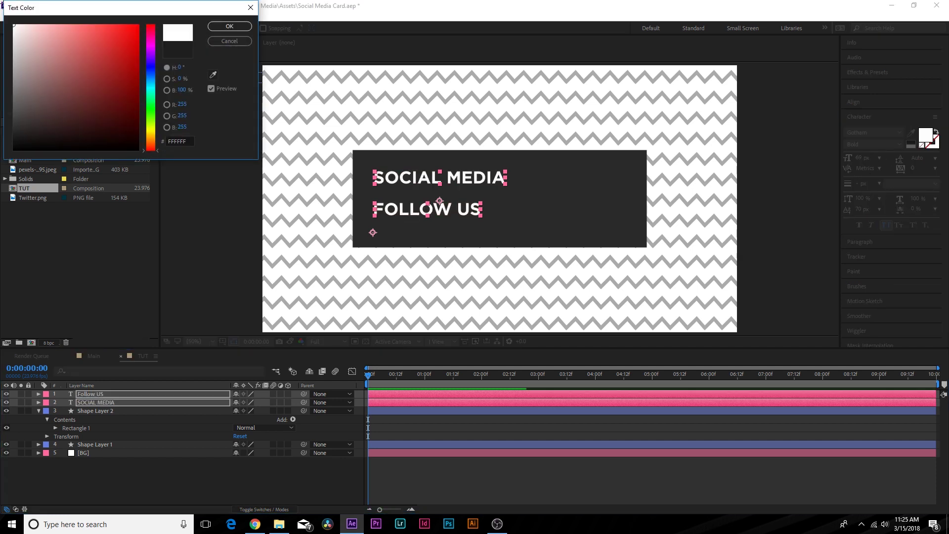
pyautogui.click(231, 27)
pyautogui.click(167, 475)
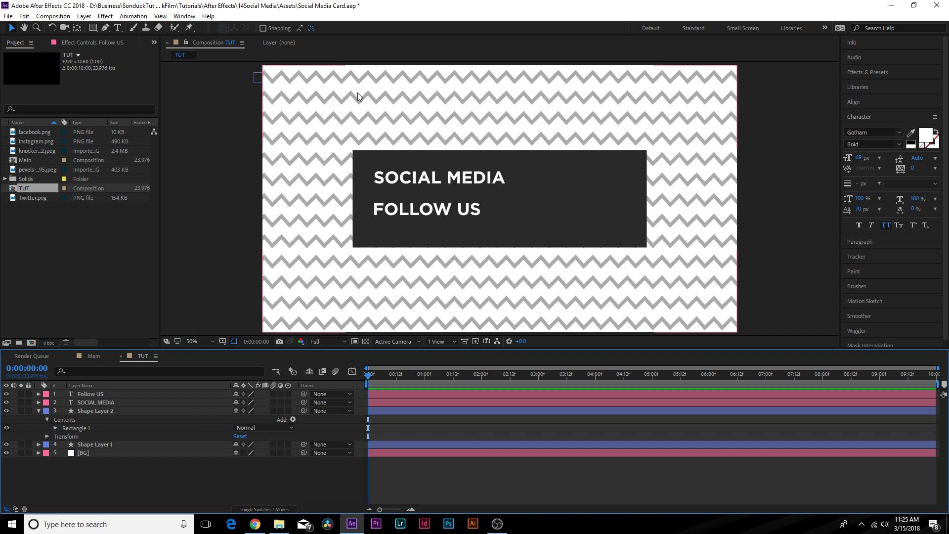
# - Draw a white rectangle over the SOCIAL MEDIA title and place it beneath the text layer
pyautogui.click(89, 27)
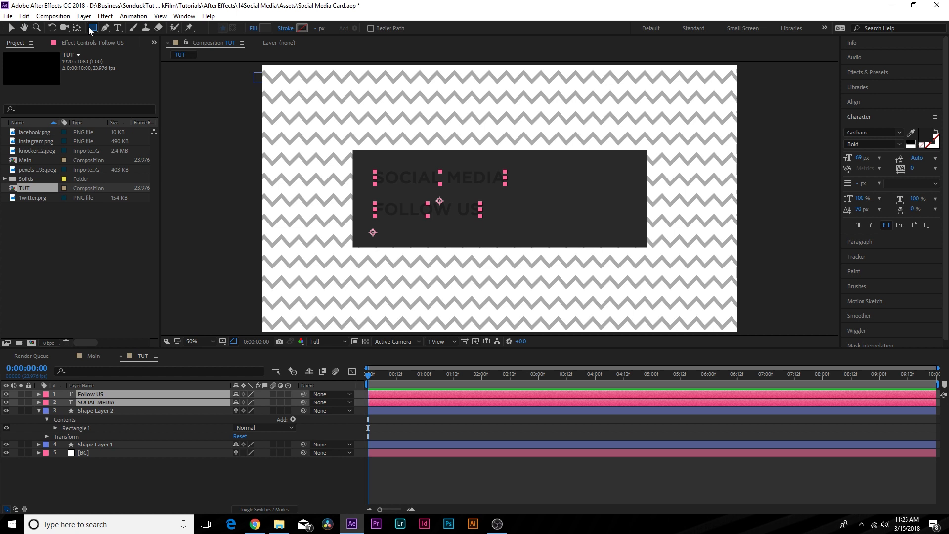
pyautogui.click(131, 479)
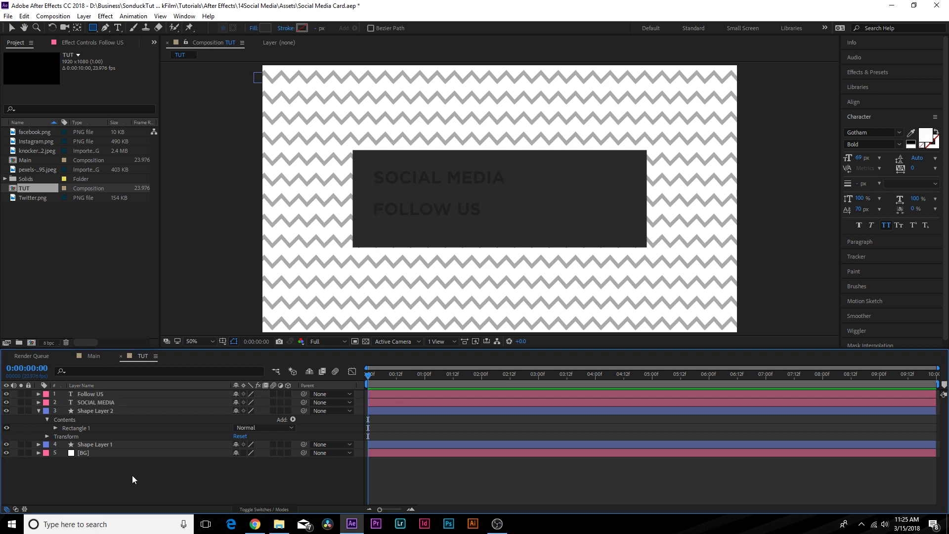
pyautogui.press('.')
pyautogui.press('.')
pyautogui.press('h')
pyautogui.moveTo(274, 170); pyautogui.dragTo(308, 206)
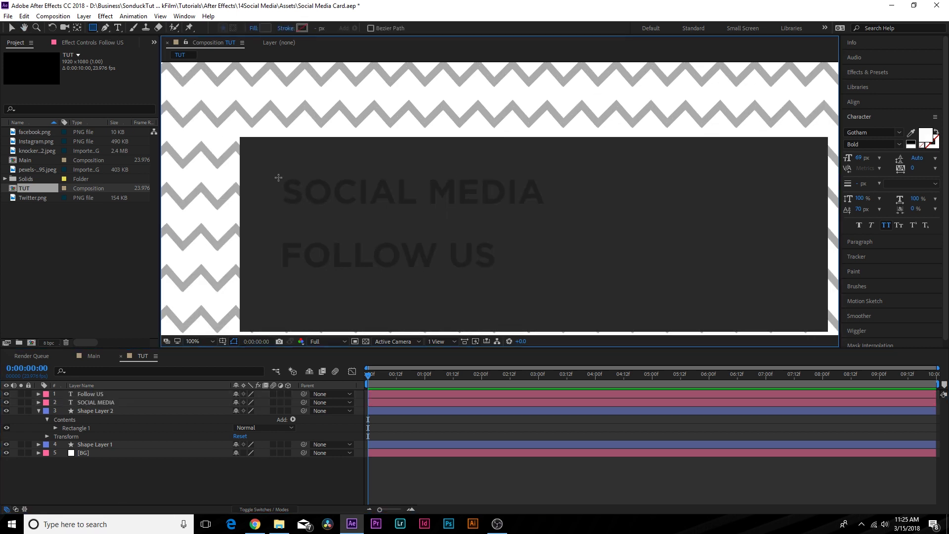
pyautogui.moveTo(278, 177); pyautogui.dragTo(567, 213)
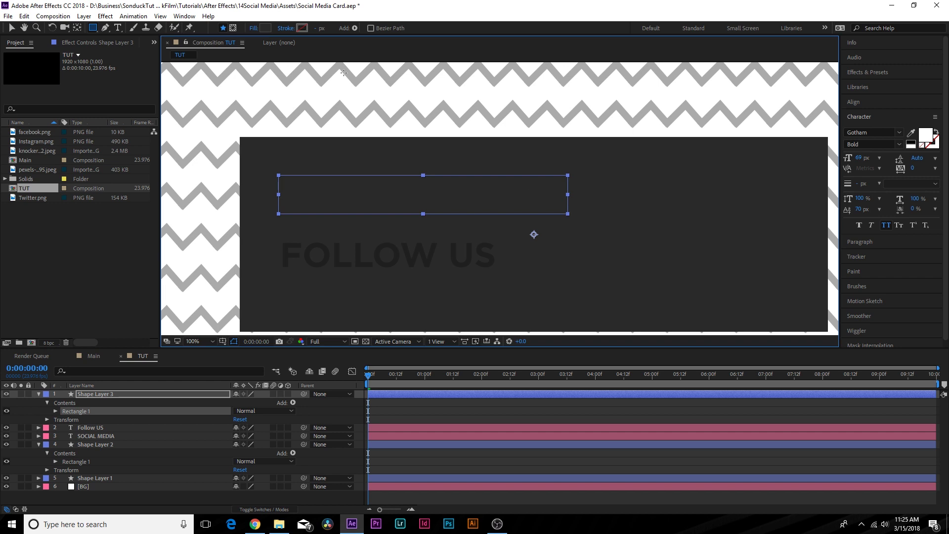
pyautogui.click(265, 28)
pyautogui.moveTo(26, 54); pyautogui.dragTo(4, 3)
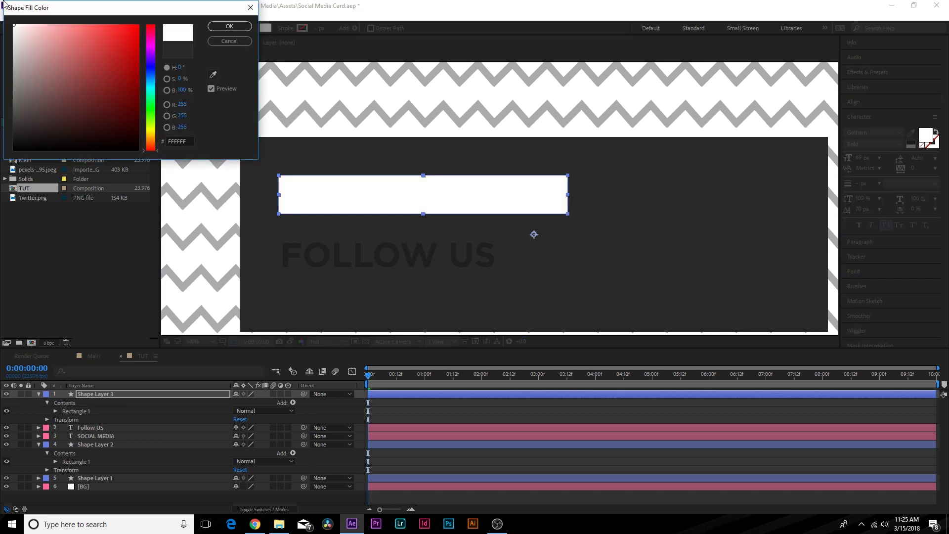
pyautogui.click(228, 27)
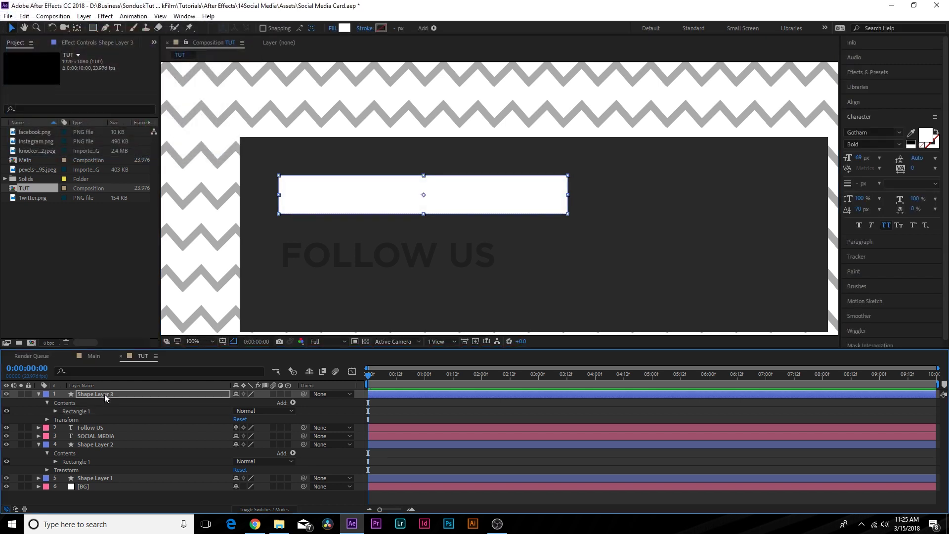
pyautogui.moveTo(105, 394); pyautogui.dragTo(141, 435)
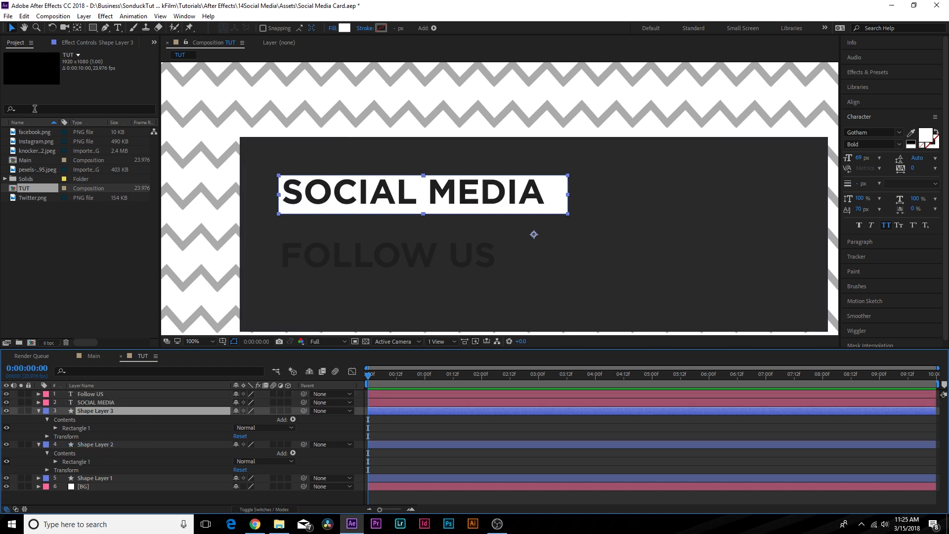
# - Fit the comp in the viewer and nudge the SOCIAL MEDIA white box slightly up-left
pyautogui.press(',')
pyautogui.press(',')
pyautogui.click(382, 492)
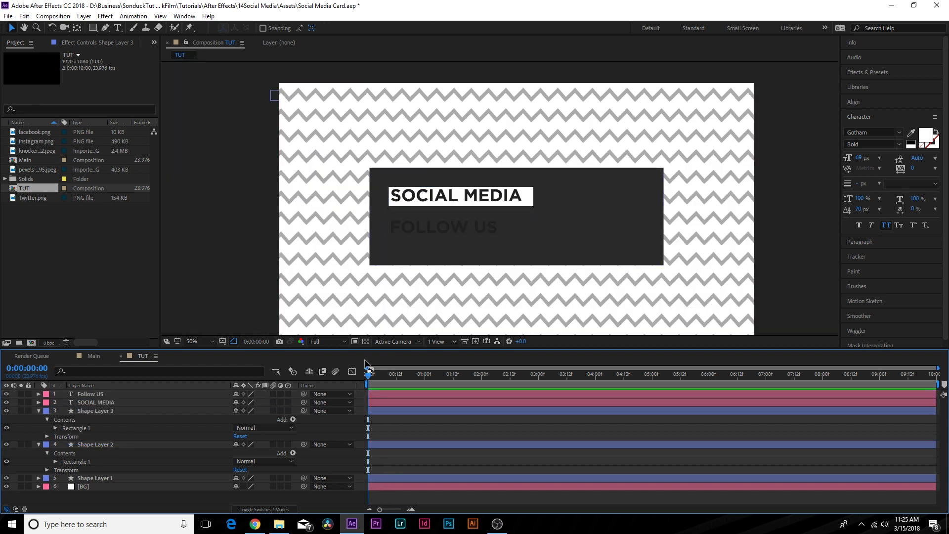
pyautogui.click(205, 342)
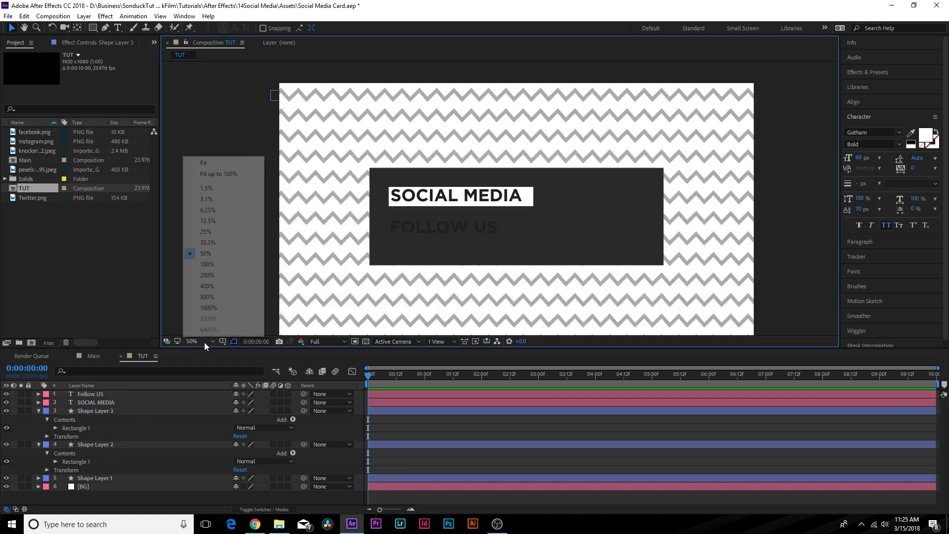
pyautogui.click(200, 162)
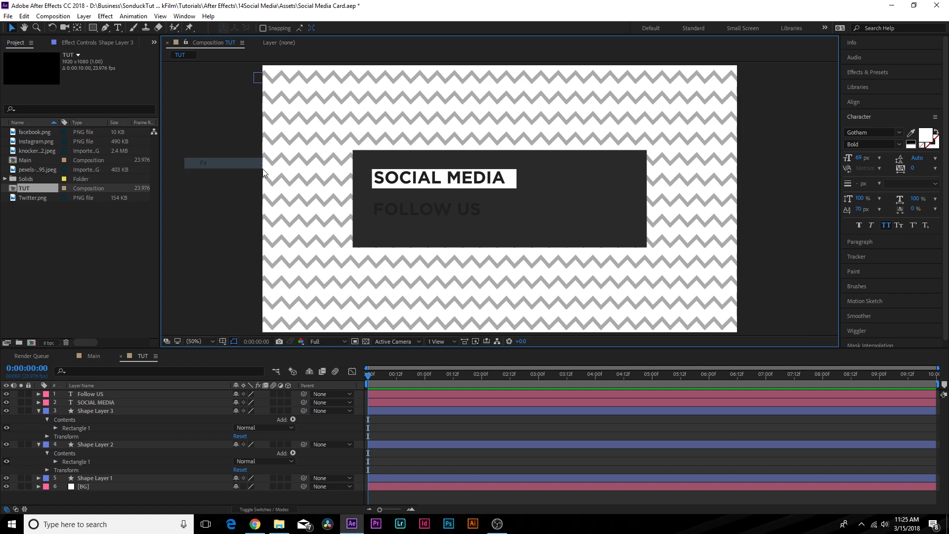
pyautogui.click(511, 186)
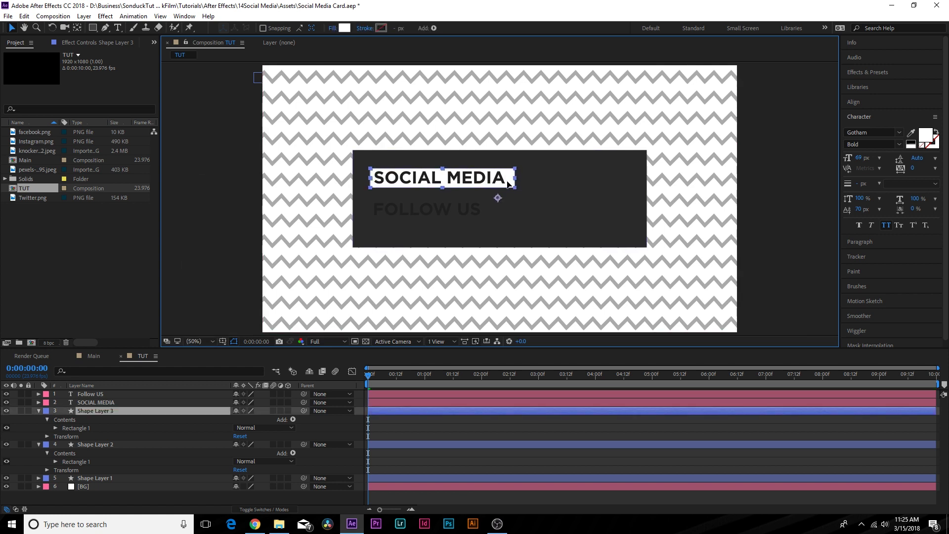
pyautogui.moveTo(511, 186); pyautogui.dragTo(509, 184)
# - Duplicate the white box and move the copy down behind FOLLOW US
pyautogui.click(141, 360)
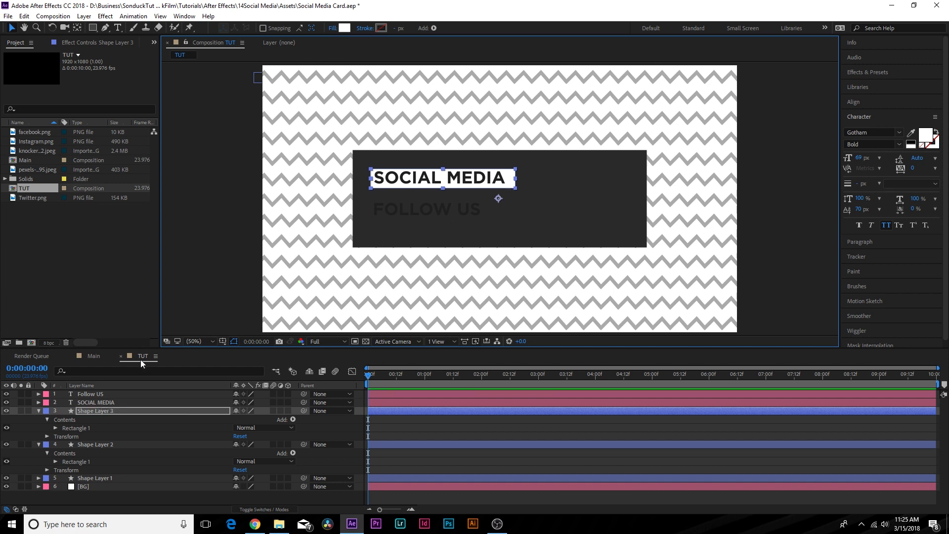
pyautogui.hotkey('ctrl', 'd')
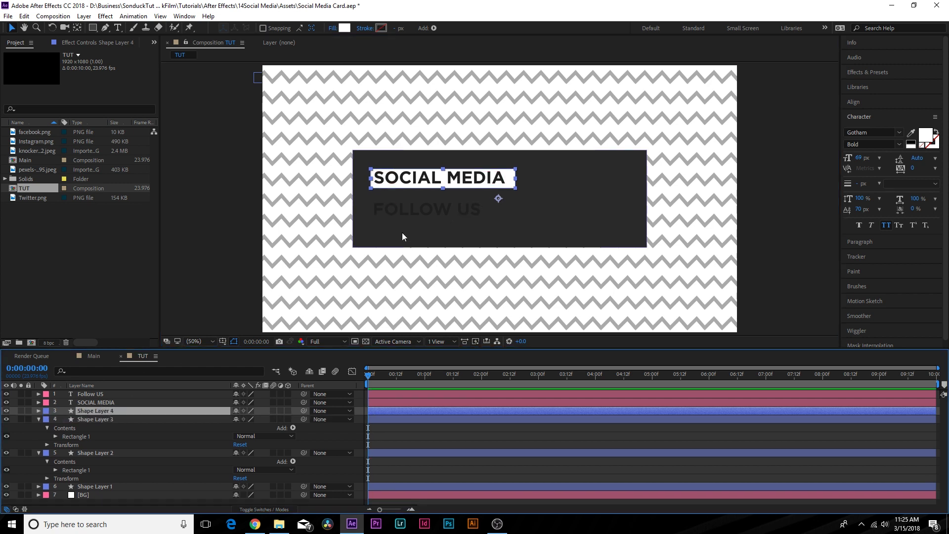
pyautogui.moveTo(501, 183); pyautogui.dragTo(511, 210)
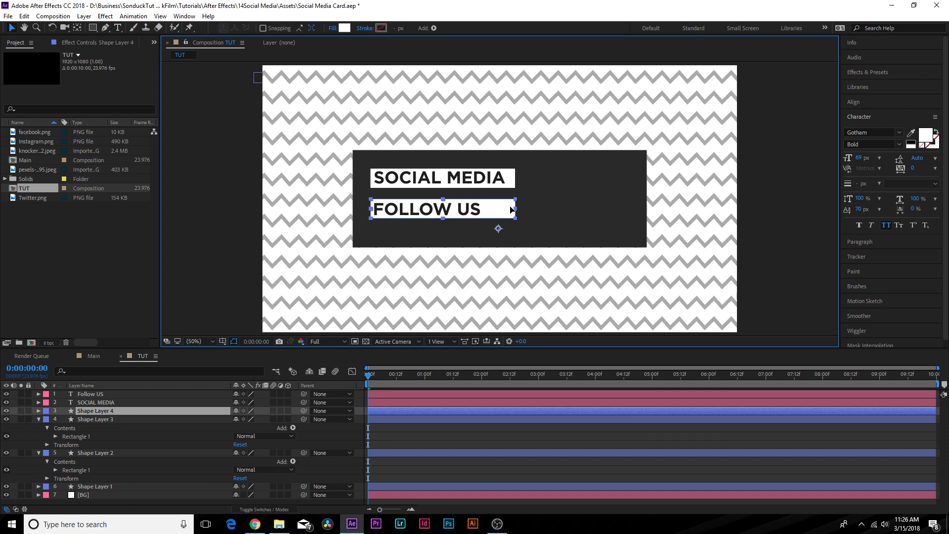
pyautogui.press('Return')
pyautogui.click(469, 434)
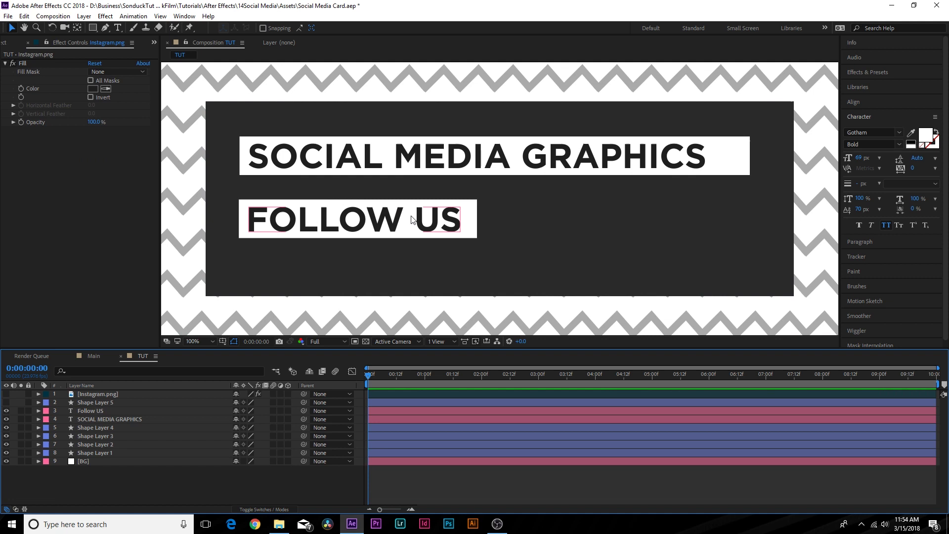
# - Select the SOCIAL MEDIA GRAPHICS box and reveal its Rectangle Path Size property
pyautogui.click(91, 453)
pyautogui.click(92, 428)
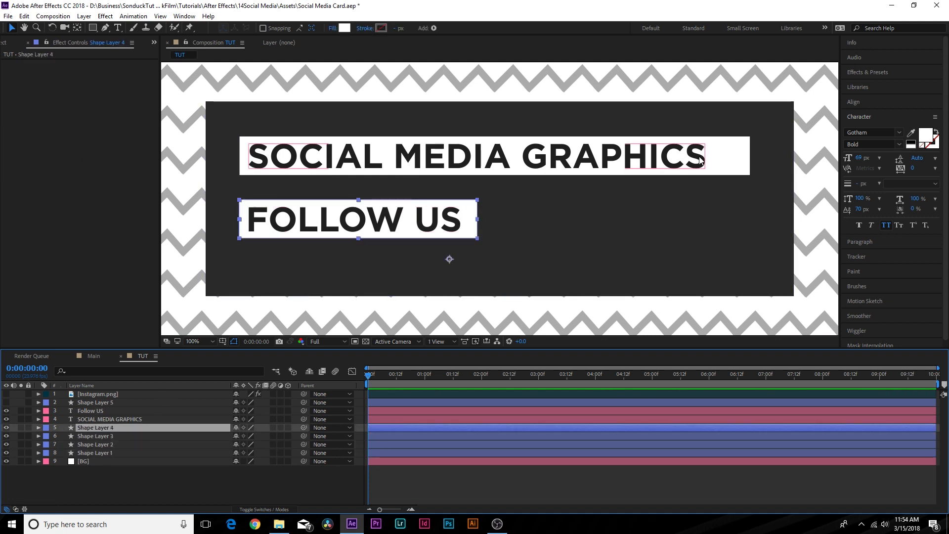
pyautogui.click(735, 152)
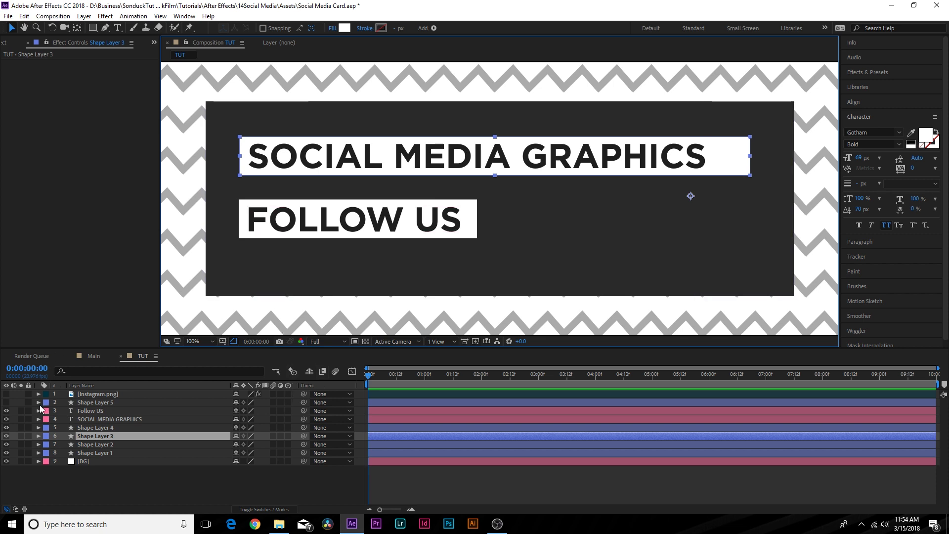
pyautogui.click(39, 436)
pyautogui.click(47, 445)
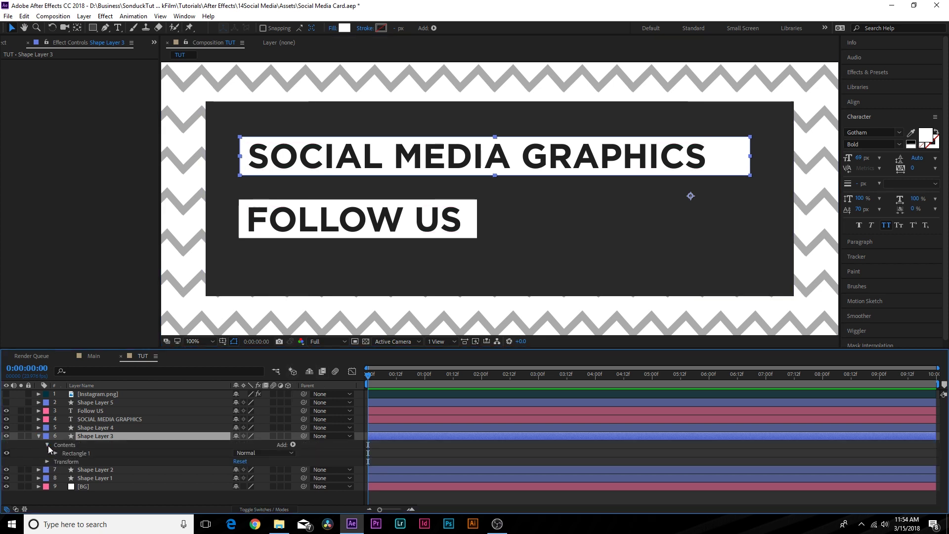
pyautogui.click(55, 453)
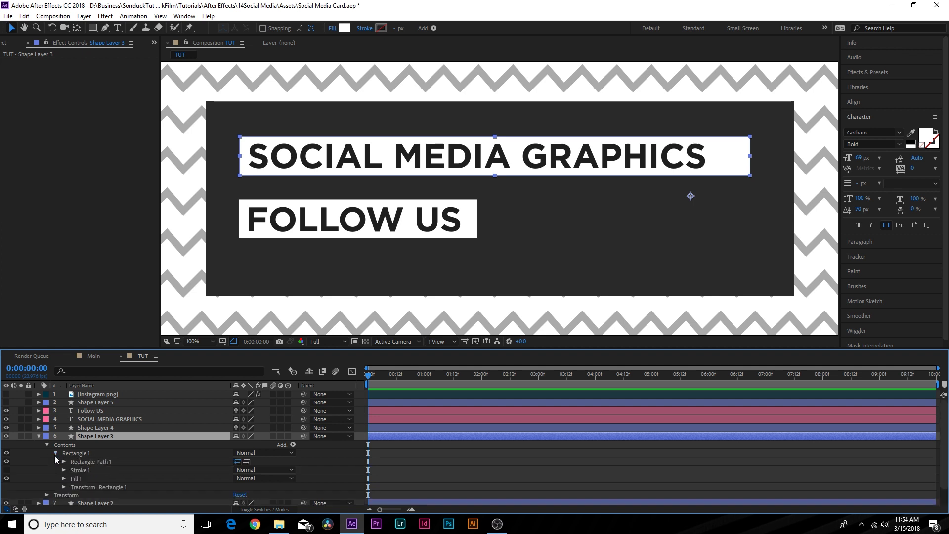
pyautogui.click(64, 462)
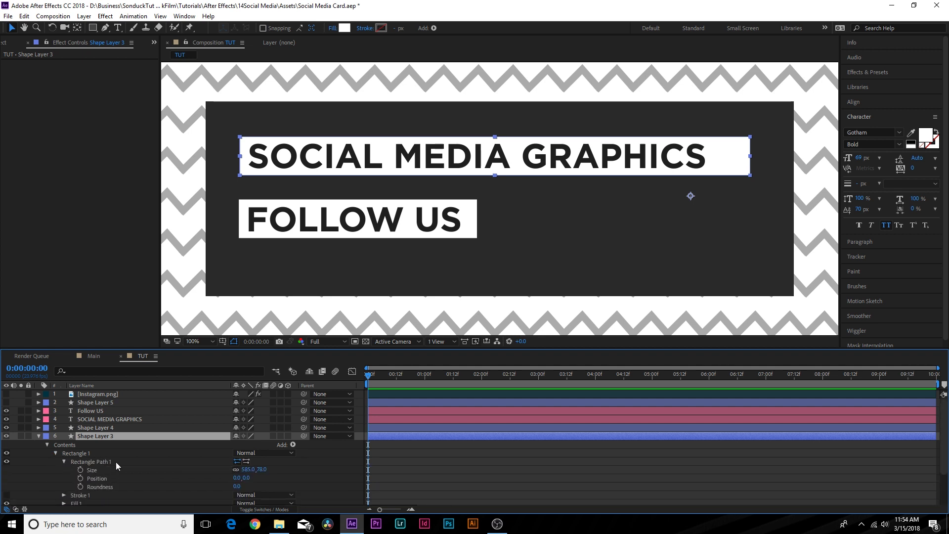
# - Keyframe the box Size at full 78 px height at 1 s and 0 height at 0:00
pyautogui.click(80, 470)
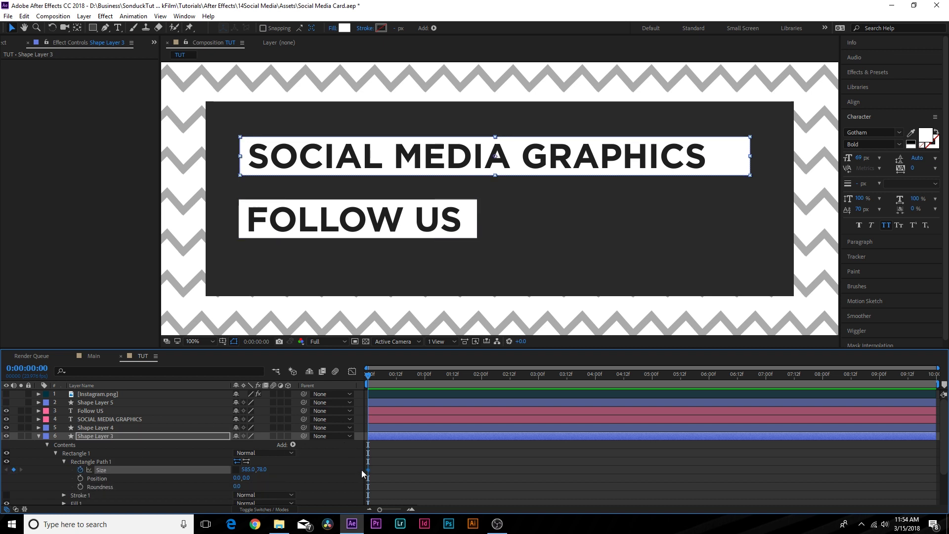
pyautogui.moveTo(371, 473); pyautogui.dragTo(422, 471)
pyautogui.moveTo(263, 472); pyautogui.dragTo(250, 472)
pyautogui.click(264, 470)
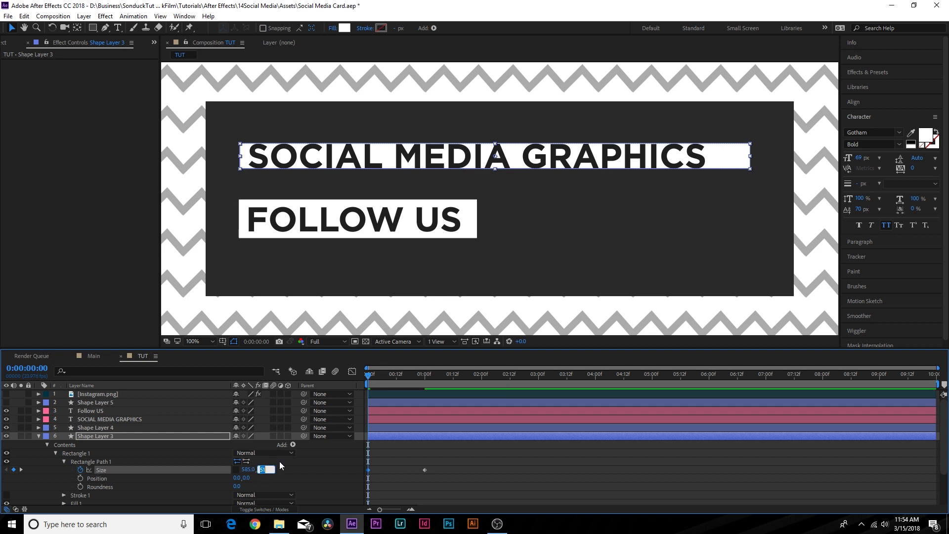
pyautogui.write('0')
pyautogui.press('Return')
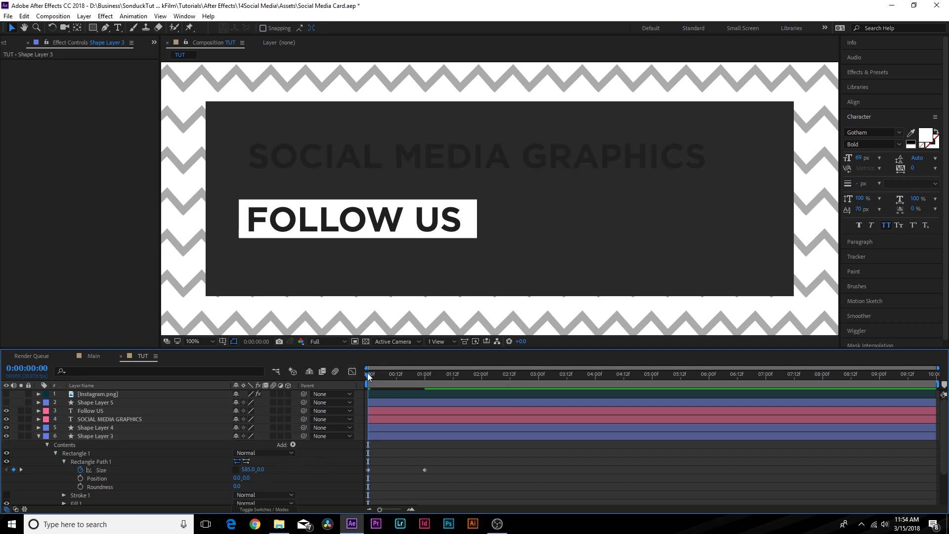
pyautogui.moveTo(368, 374); pyautogui.dragTo(391, 411)
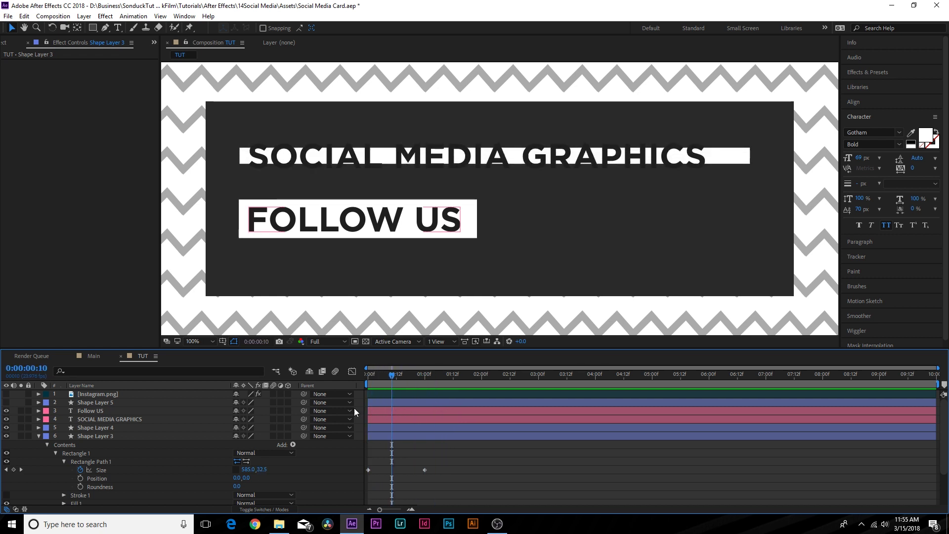
# - Rename the title box layer to Line Box 1 and duplicate it
pyautogui.click(96, 438)
pyautogui.press('Return')
pyautogui.press('BackSpace')
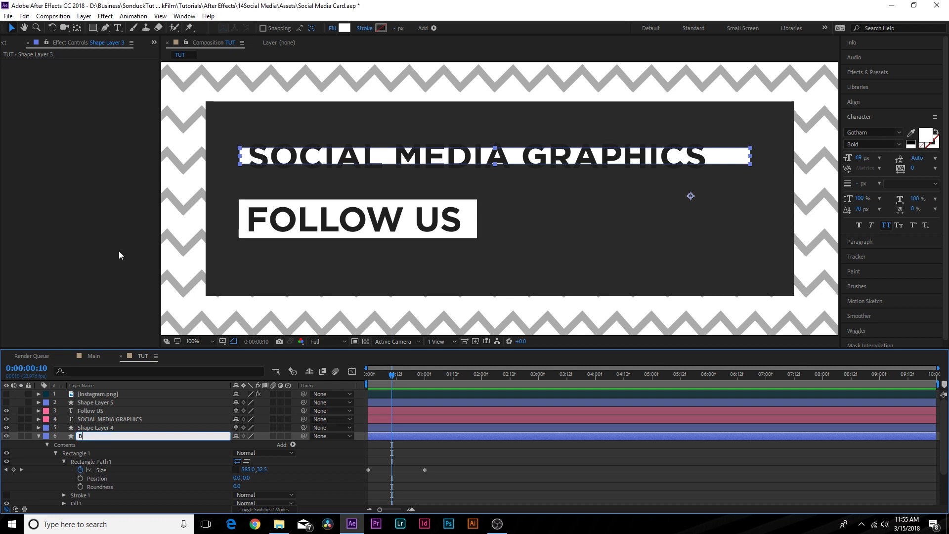
pyautogui.write('Line Lox')
pyautogui.press('BackSpace')
pyautogui.press('BackSpace')
pyautogui.press('BackSpace')
pyautogui.write('Box 1')
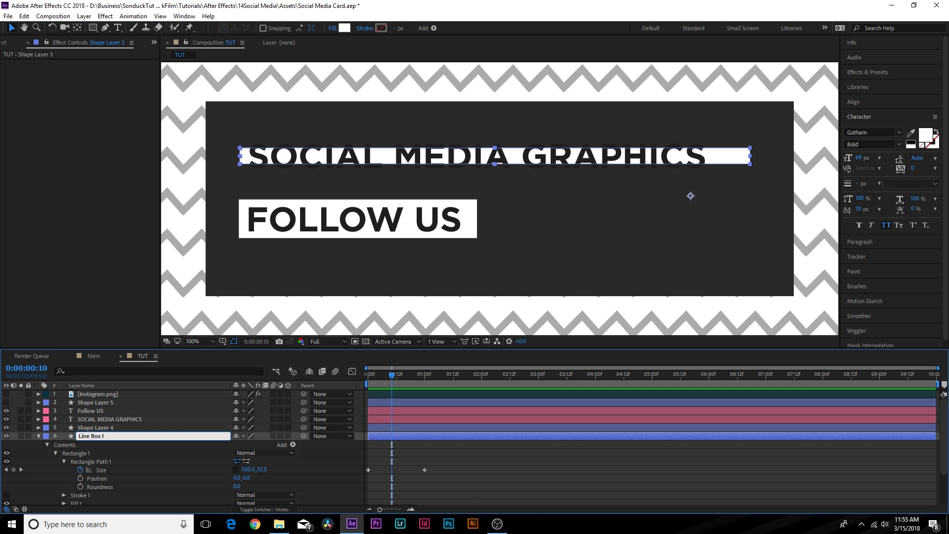
pyautogui.press('Return')
pyautogui.hotkey('ctrl', 'd')
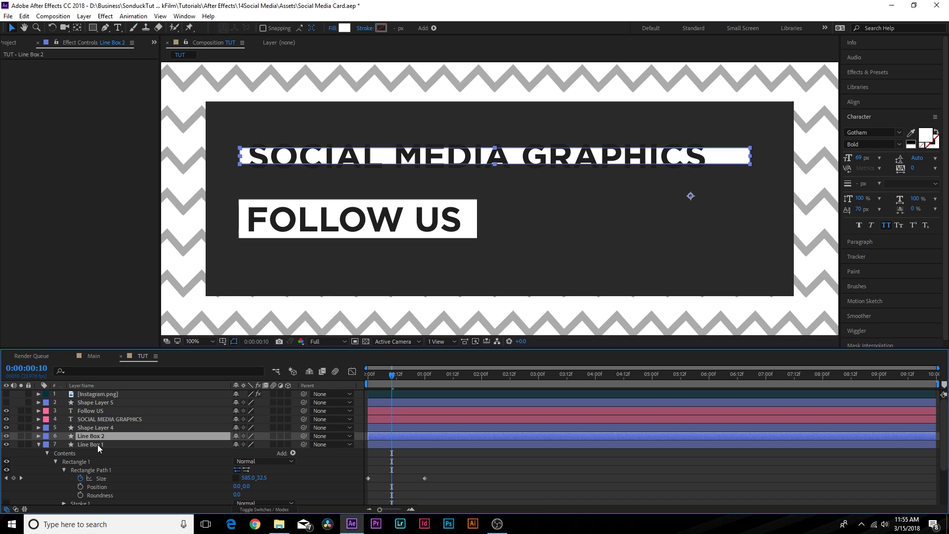
# - Change Line Box 1's fill to pink F527AF
pyautogui.hotkey('ctrl', 'Down')
pyautogui.click(343, 27)
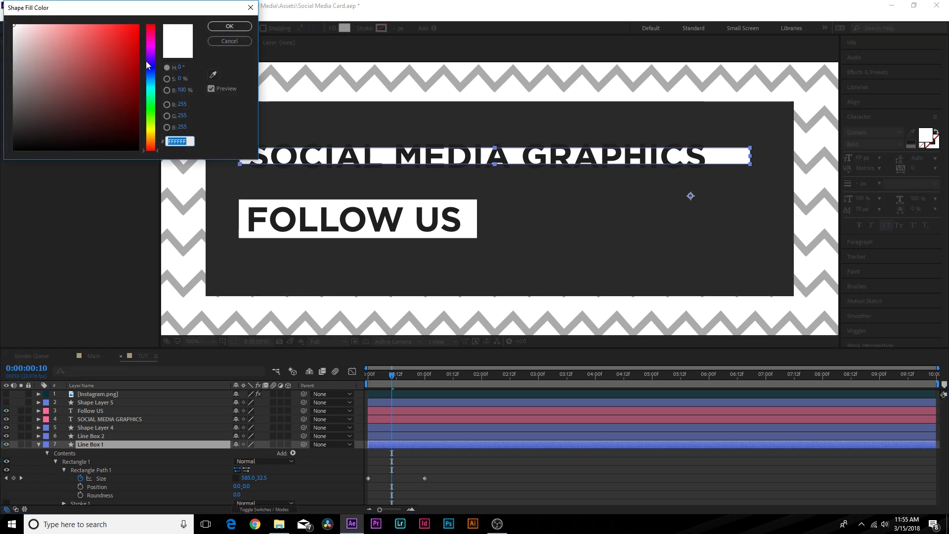
pyautogui.moveTo(147, 65); pyautogui.dragTo(152, 42)
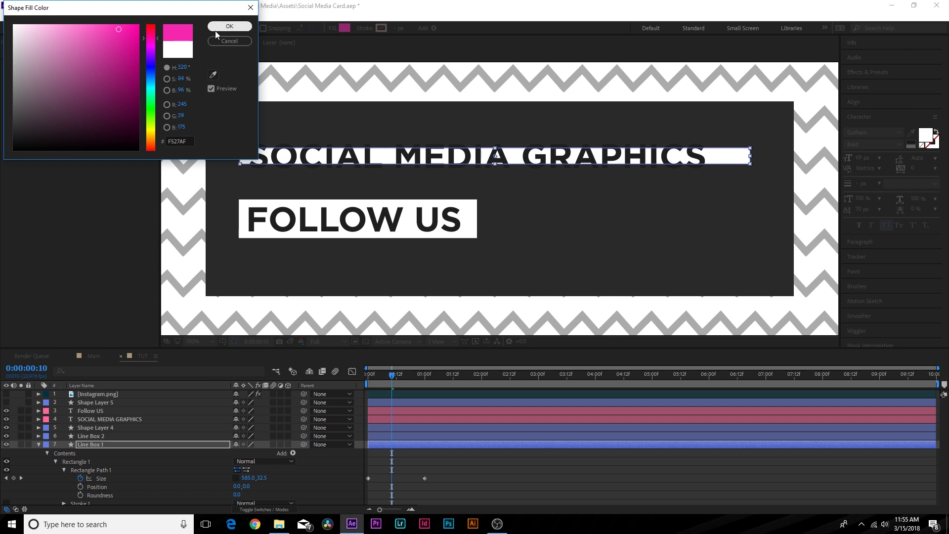
pyautogui.click(230, 26)
# - Delay the white Line Box 2 a few frames so the pink edge shows
pyautogui.click(390, 437)
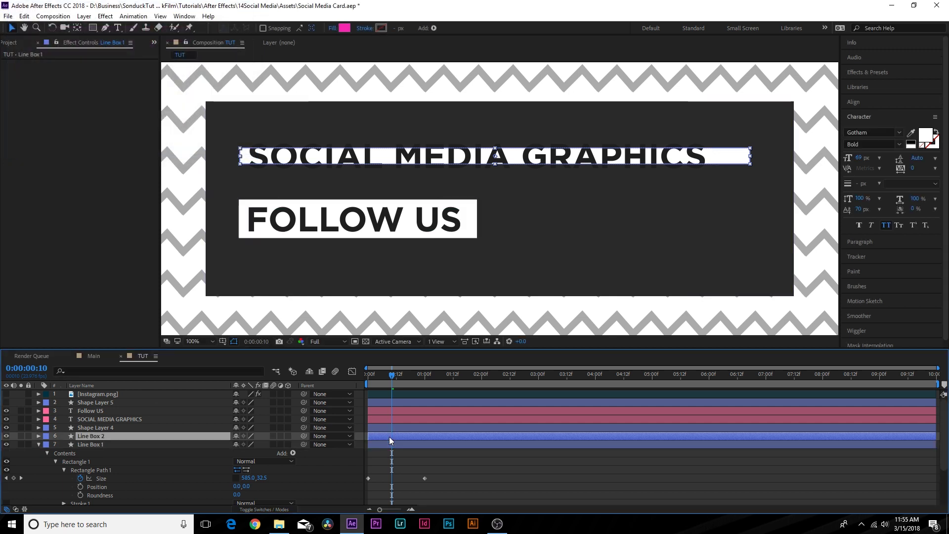
pyautogui.moveTo(390, 440); pyautogui.dragTo(400, 440)
pyautogui.moveTo(380, 370); pyautogui.dragTo(398, 379)
pyautogui.hotkey('ctrl', 'shift', 'a')
# - Duplicate Line Box 2 into Line Box 3 and start its bar a few frames later
pyautogui.click(386, 437)
pyautogui.hotkey('ctrl', 'd')
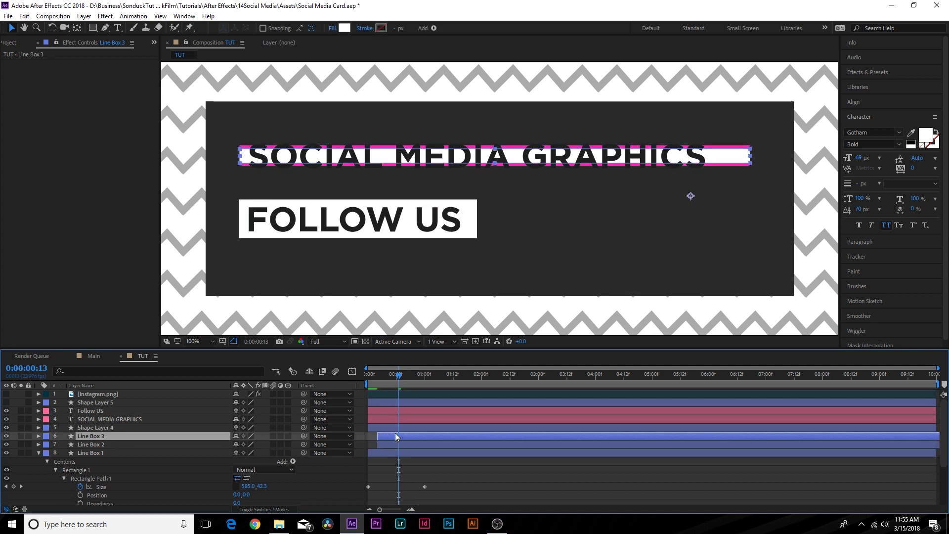
pyautogui.moveTo(389, 437); pyautogui.dragTo(402, 436)
# - Change Line Box 2's fill colour to purple 5626DF
pyautogui.click(384, 445)
pyautogui.click(384, 384)
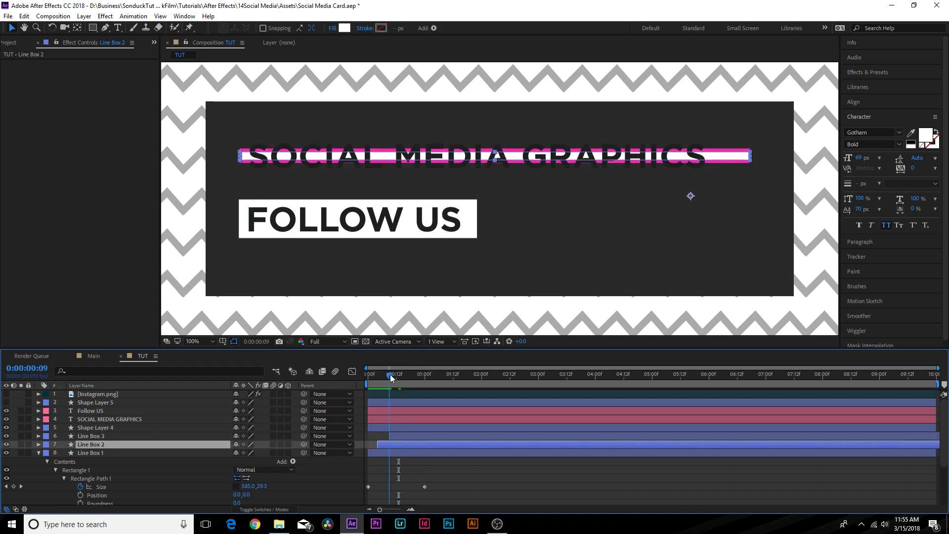
pyautogui.click(344, 28)
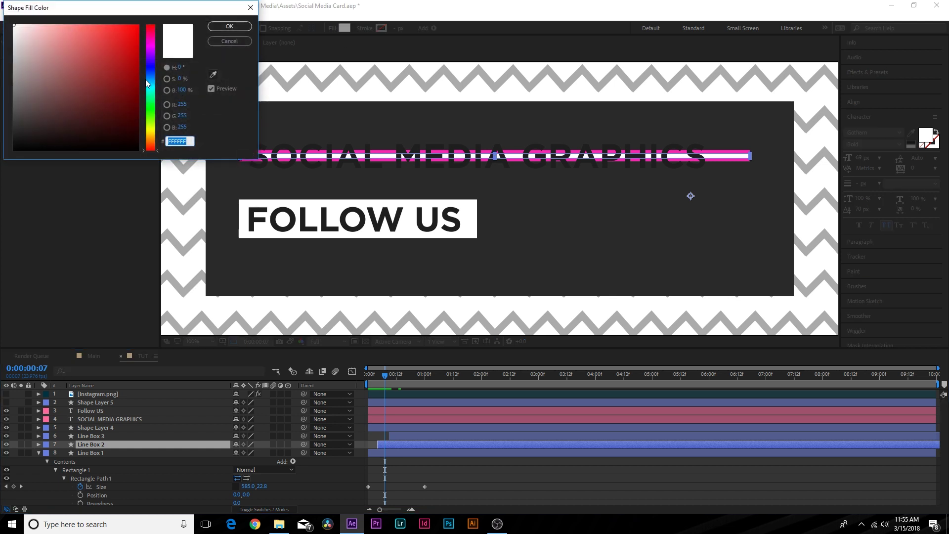
pyautogui.click(150, 61)
pyautogui.moveTo(104, 52); pyautogui.dragTo(117, 40)
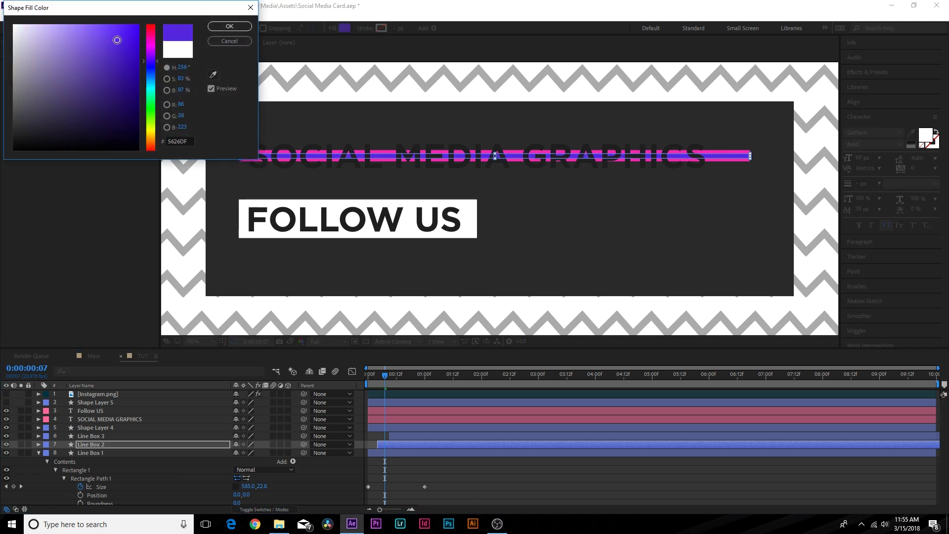
pyautogui.click(230, 26)
pyautogui.press('F2')
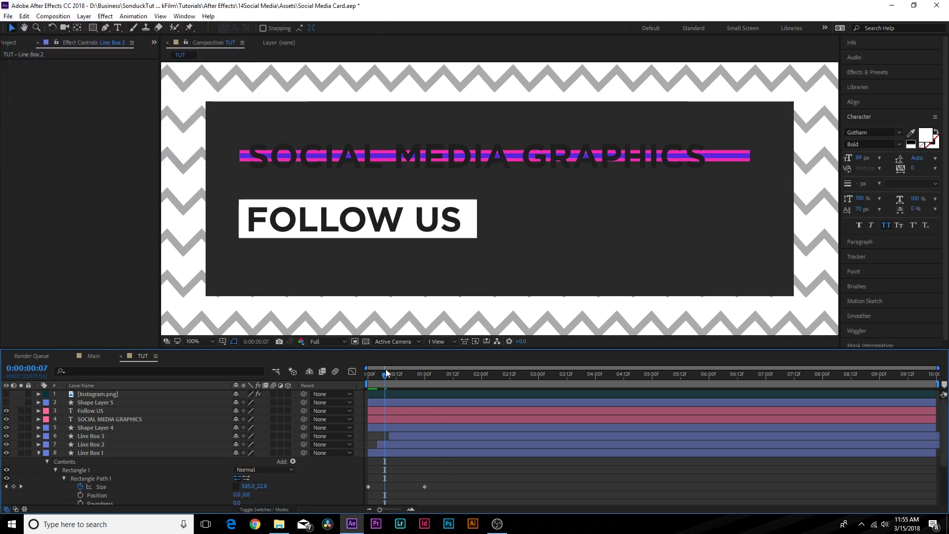
# - Preview the pink, purple and white title bar animation from the start
pyautogui.moveTo(385, 375); pyautogui.dragTo(366, 379)
pyautogui.press('space')
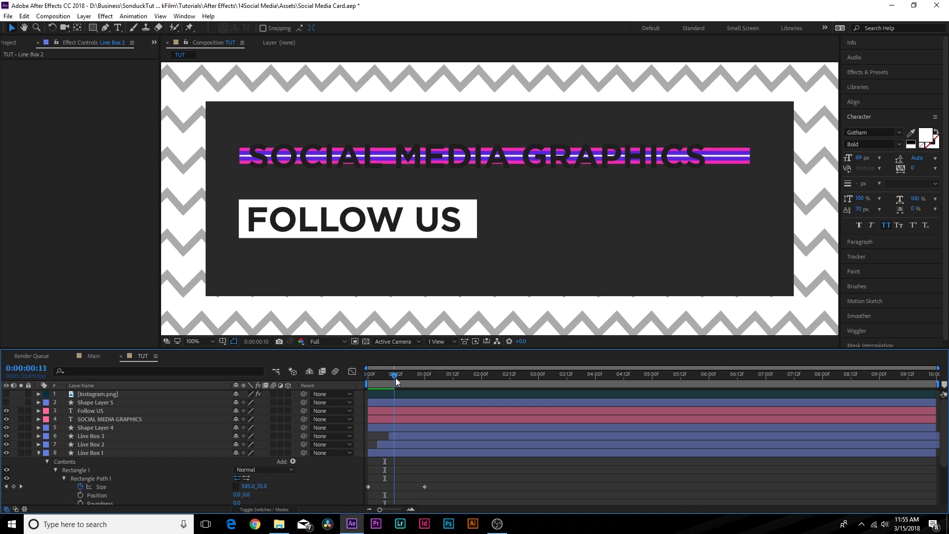
pyautogui.click(380, 383)
pyautogui.moveTo(380, 387); pyautogui.dragTo(419, 400)
pyautogui.press('space')
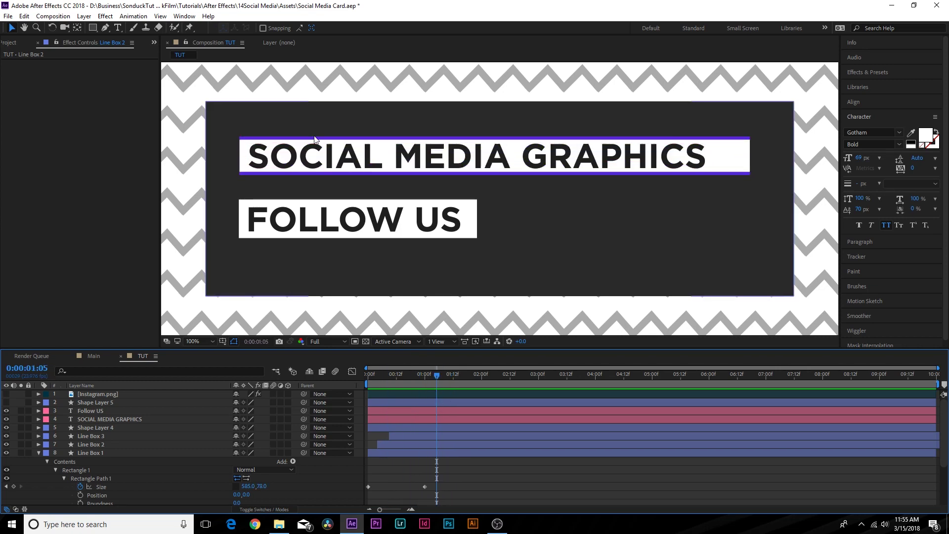
pyautogui.click(38, 453)
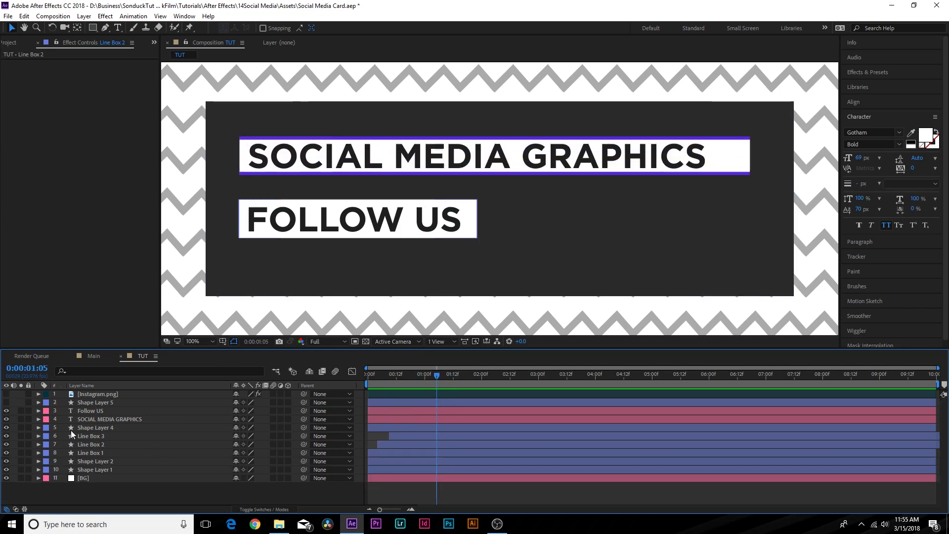
# - Pre-compose the SOCIAL MEDIA GRAPHICS text layer into a new composition named 'Title 1'
pyautogui.click(104, 420)
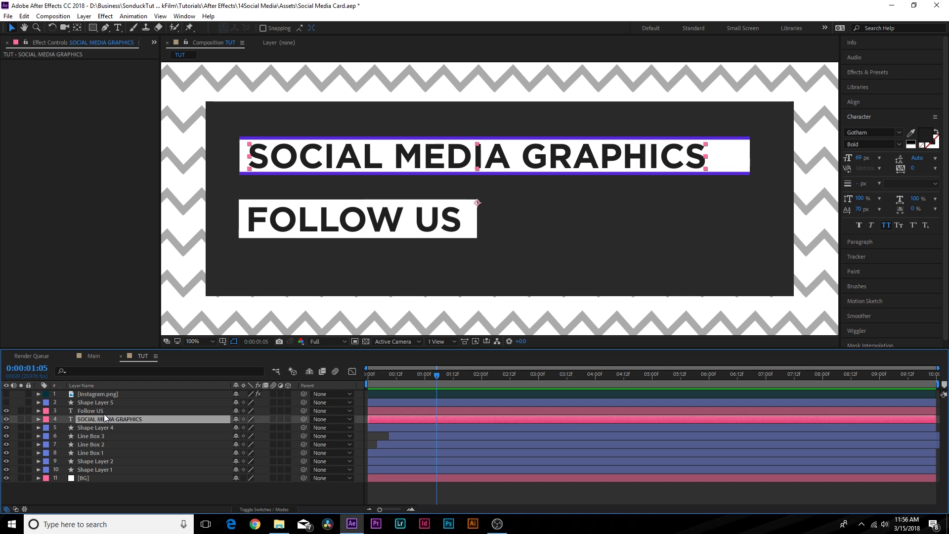
pyautogui.hotkey('ctrl', 'shift', 'c')
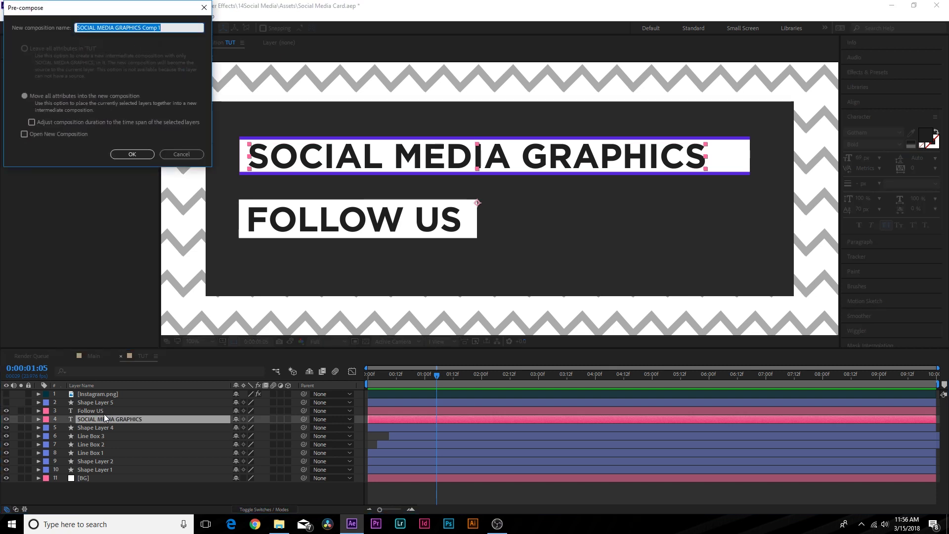
pyautogui.press('Escape')
pyautogui.click(84, 16)
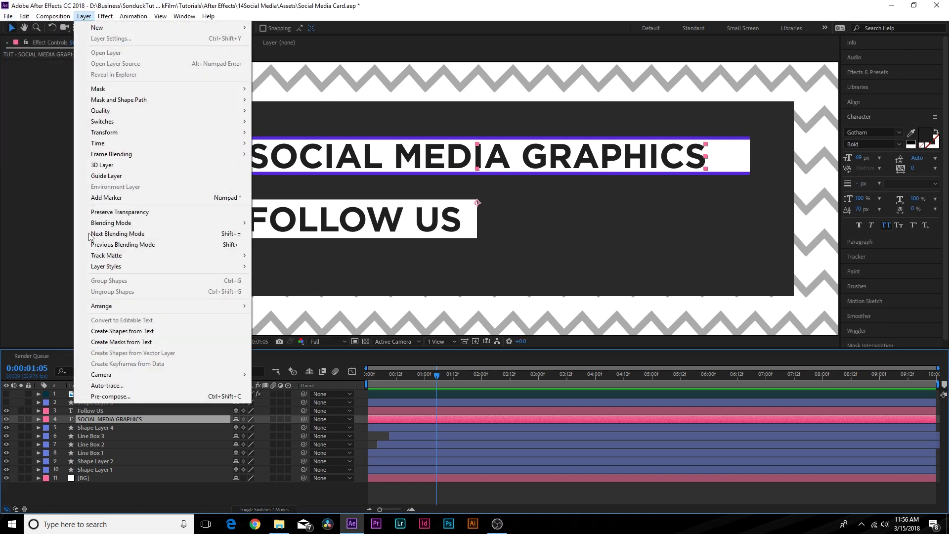
pyautogui.click(107, 394)
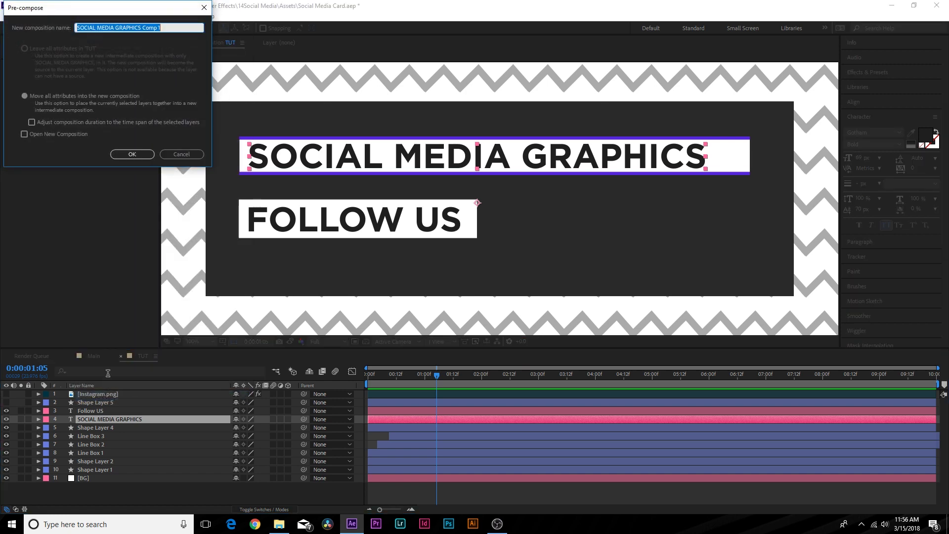
pyautogui.write('Title 1')
pyautogui.press('Return')
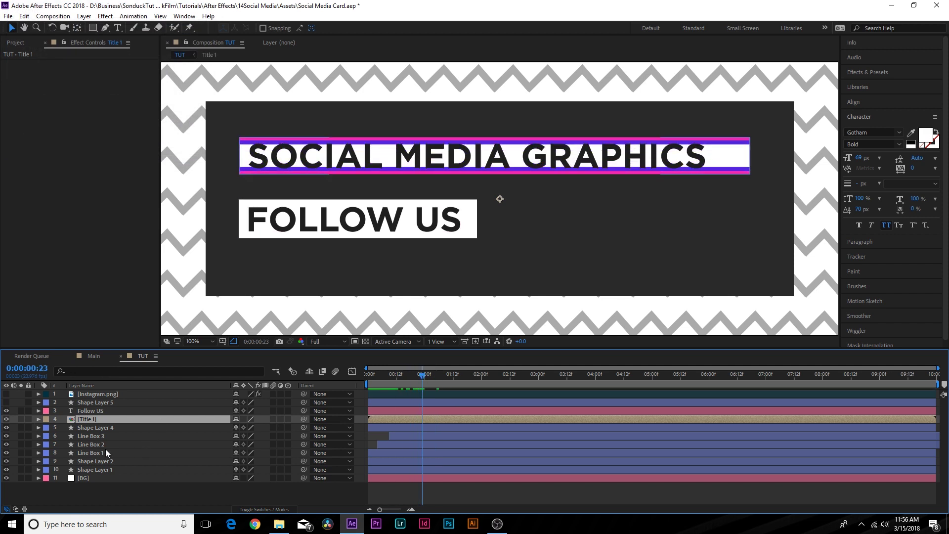
# - Duplicate Line Box 3 as Line Box 4 above Title 1 and make it Title 1's alpha matte
pyautogui.click(95, 436)
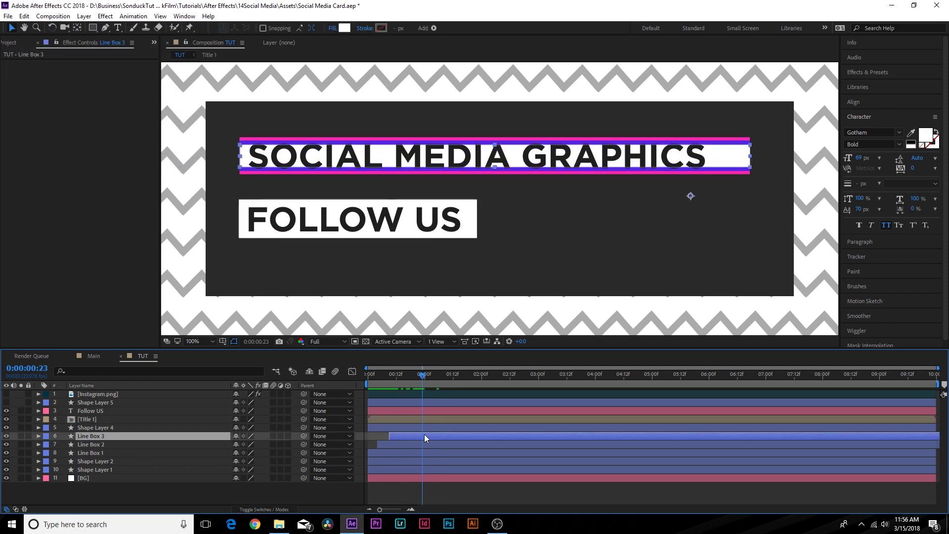
pyautogui.hotkey('ctrl', 'd')
pyautogui.press('F4')
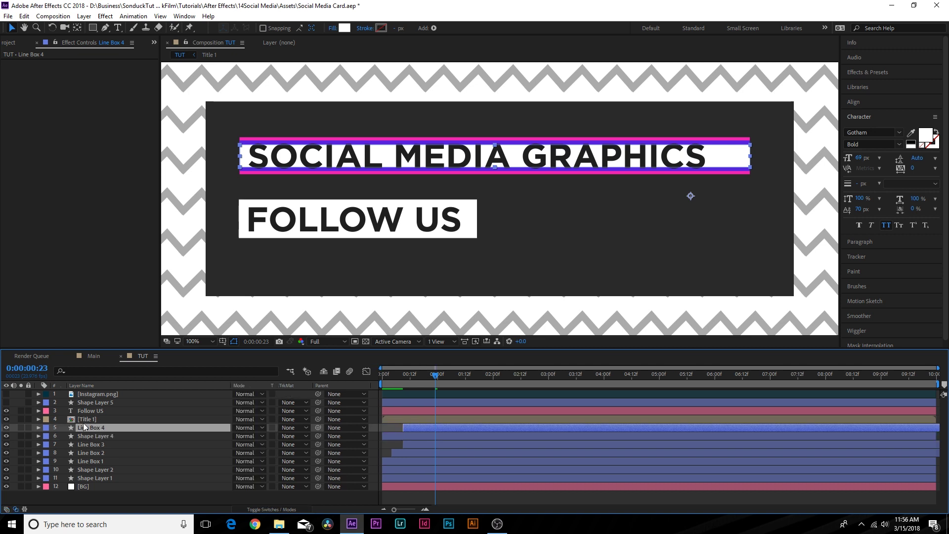
pyautogui.moveTo(100, 437); pyautogui.dragTo(93, 429)
pyautogui.click(92, 428)
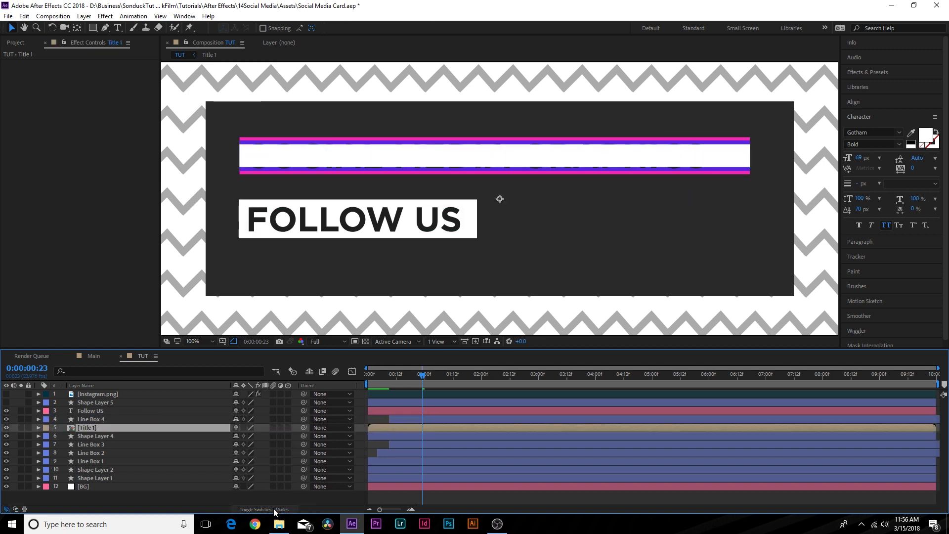
pyautogui.click(290, 429)
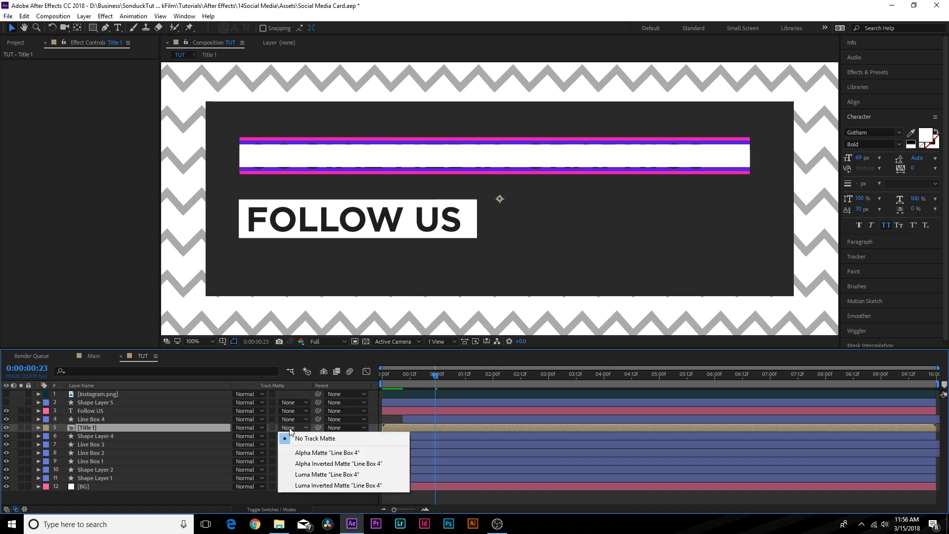
pyautogui.click(314, 453)
# - Preview the headline reveal inside the bar from frame 8
pyautogui.moveTo(437, 388); pyautogui.dragTo(400, 388)
pyautogui.press('space')
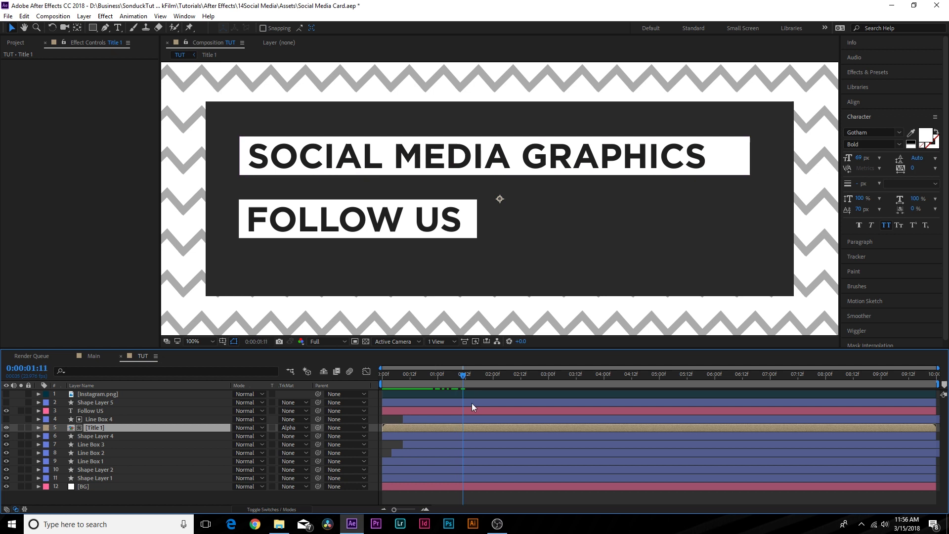
pyautogui.press('space')
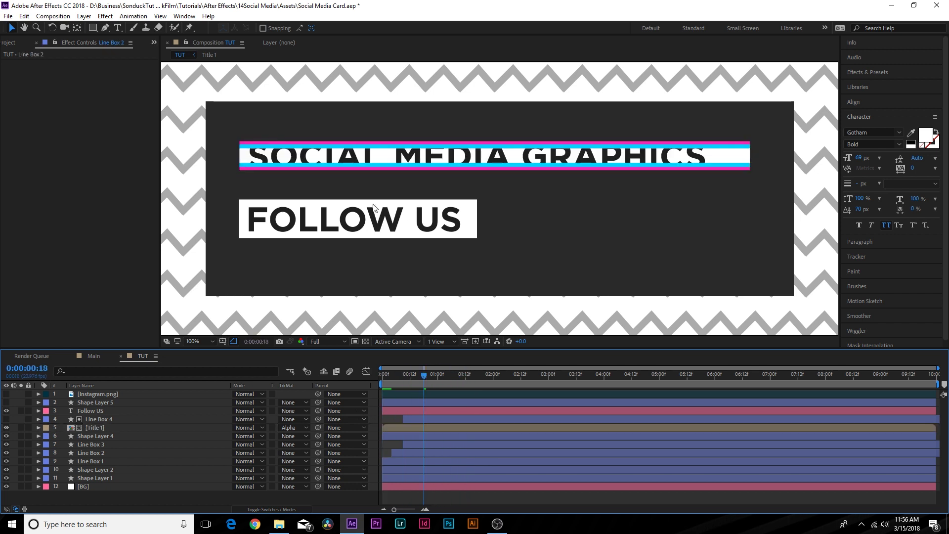
# - Pre-compose Line Box 4, Title 1 and Line Boxes 1–3 together into the Title 1 MG composition
pyautogui.click(96, 419)
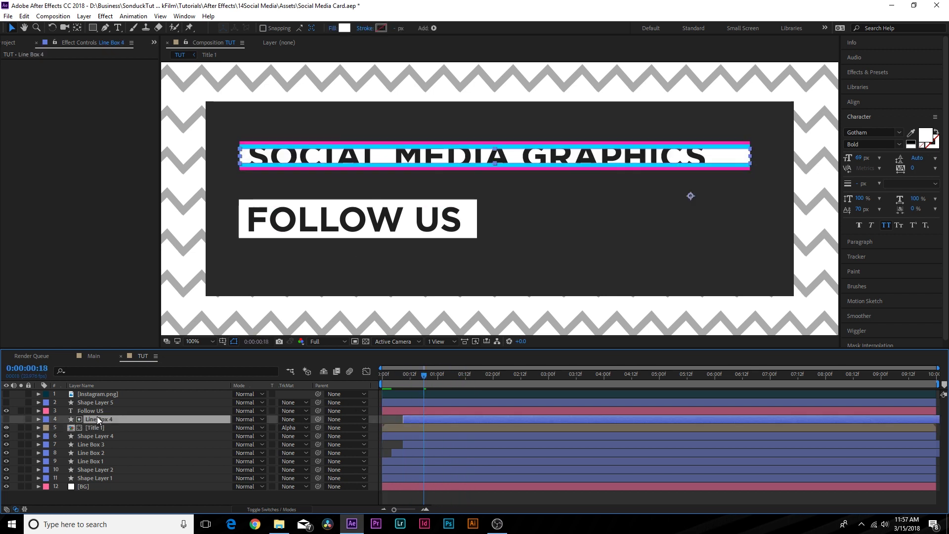
pyautogui.keyDown('ctrl'); pyautogui.click(100, 429); pyautogui.keyUp('ctrl')
pyautogui.keyDown('ctrl'); pyautogui.click(99, 445); pyautogui.keyUp('ctrl')
pyautogui.keyDown('ctrl'); pyautogui.click(99, 453); pyautogui.keyUp('ctrl')
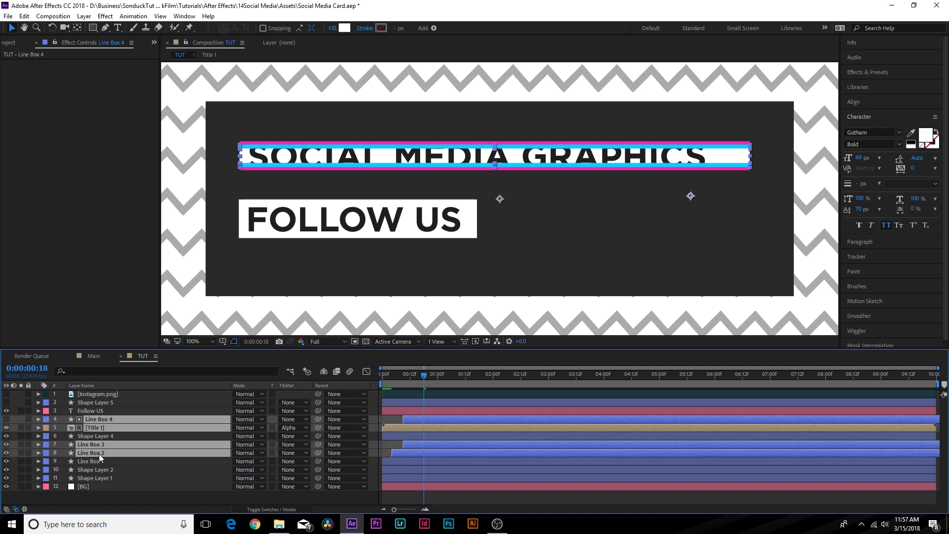
pyautogui.keyDown('ctrl'); pyautogui.click(98, 462); pyautogui.keyUp('ctrl')
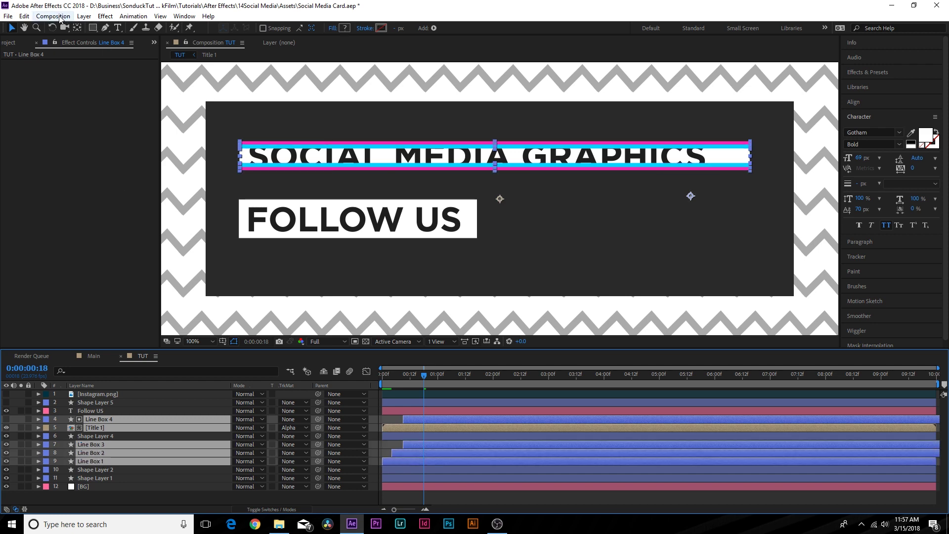
pyautogui.click(83, 16)
pyautogui.click(111, 396)
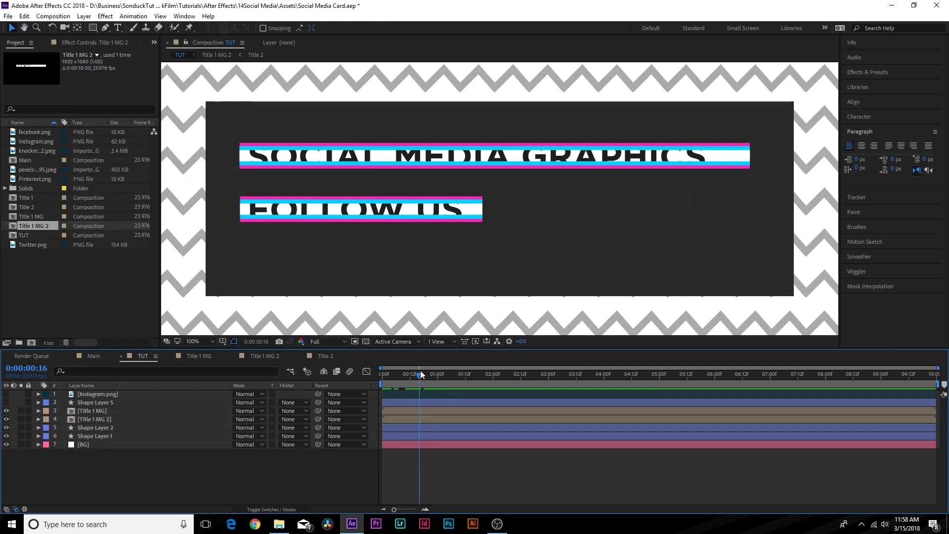
pyautogui.moveTo(440, 374)
pyautogui.mouseDown()
pyautogui.moveTo(465, 375)
pyautogui.moveTo(405, 374)
pyautogui.moveTo(454, 375)
pyautogui.mouseUp()
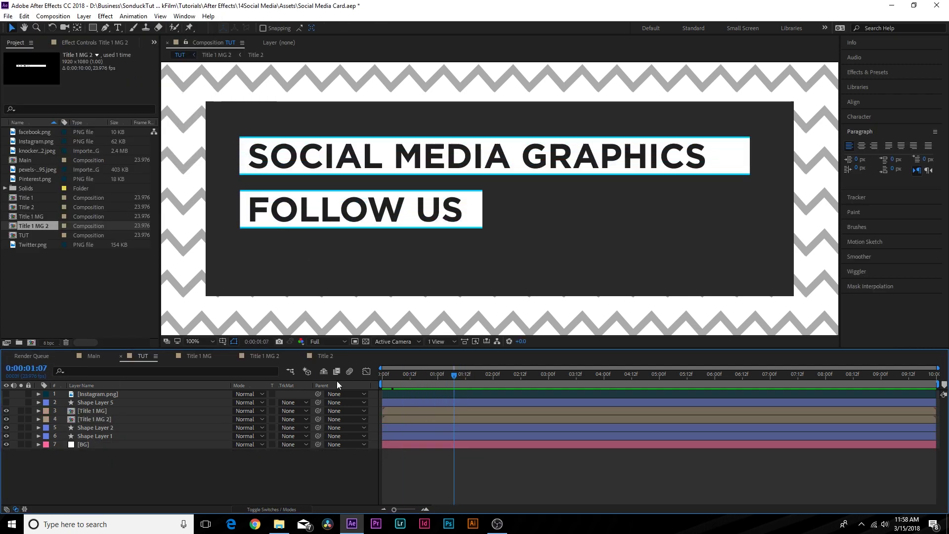
pyautogui.click(400, 413)
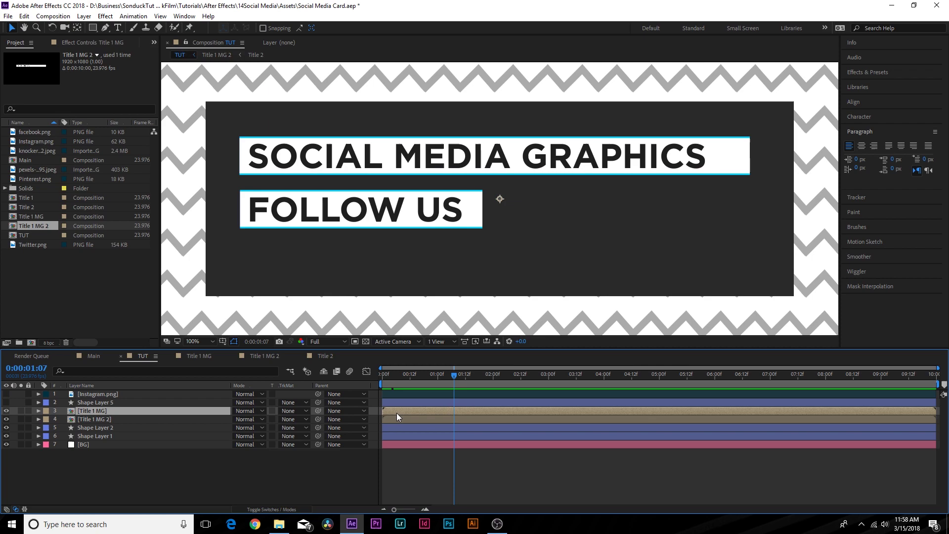
# - Shift the Title 1 MG 2 layer bar right so FOLLOW US starts a few frames later
pyautogui.moveTo(396, 419); pyautogui.dragTo(426, 422)
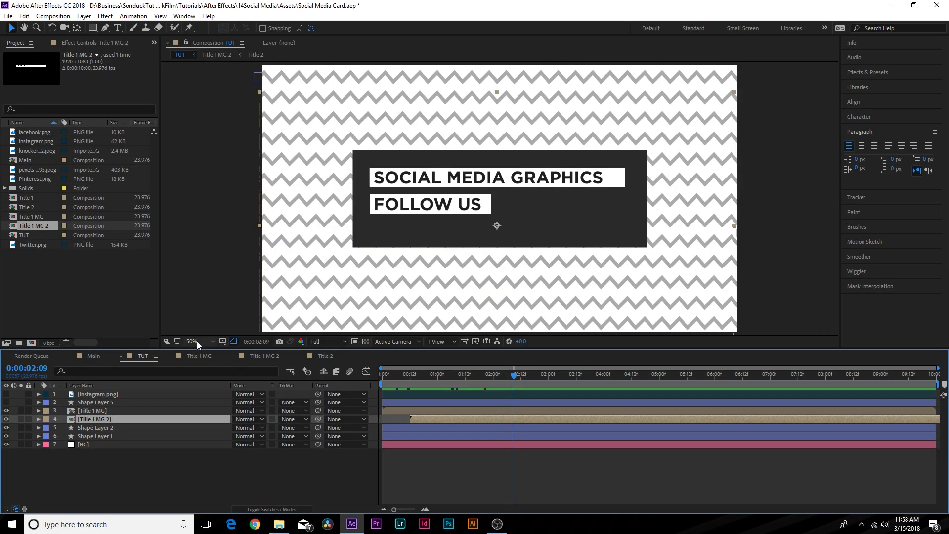
# - Fit the card in view and drag Pinterest.png from the Project panel into the comp
pyautogui.click(196, 341)
pyautogui.click(198, 159)
pyautogui.click(132, 453)
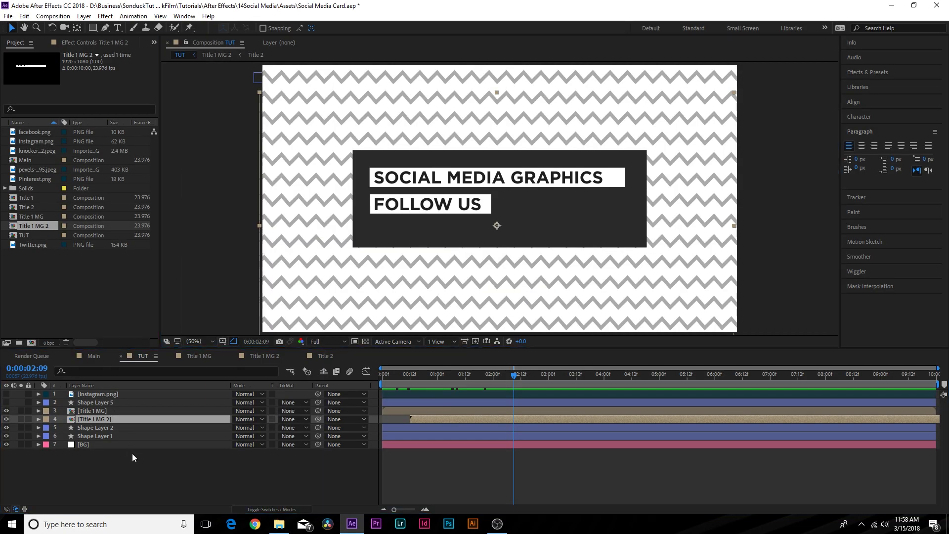
pyautogui.click(34, 135)
pyautogui.click(32, 144)
pyautogui.click(34, 150)
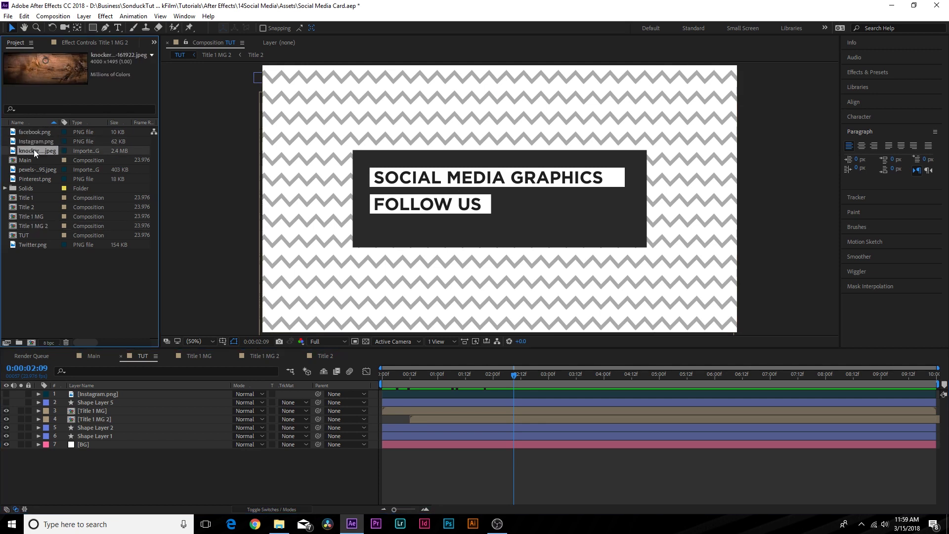
pyautogui.click(29, 168)
pyautogui.click(35, 180)
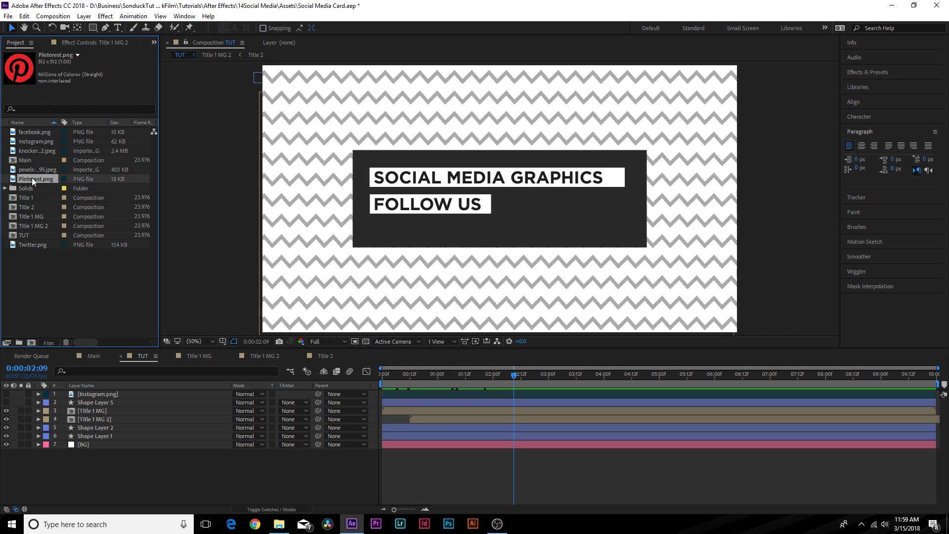
pyautogui.moveTo(31, 177); pyautogui.dragTo(514, 226)
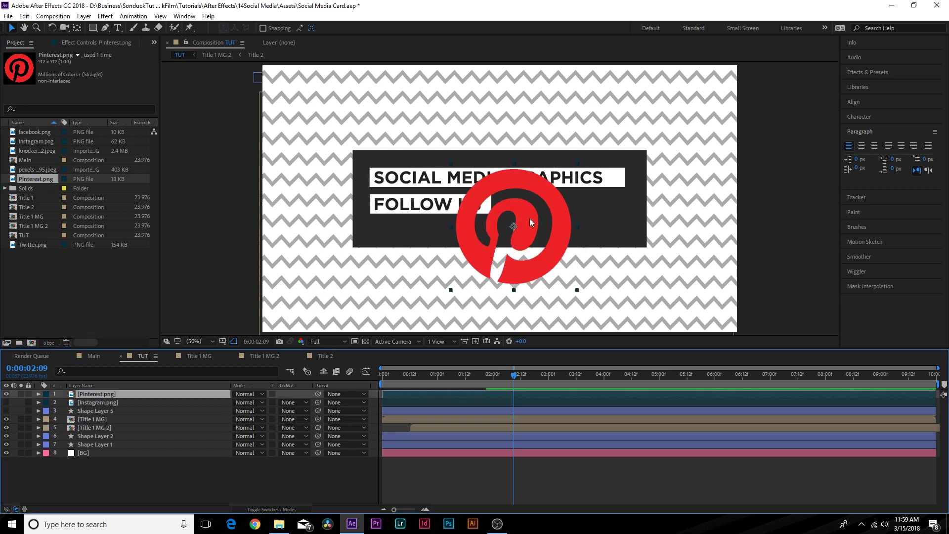
# - Scale the Pinterest logo down to 15% and move it to the card's lower left
pyautogui.press('s')
pyautogui.moveTo(247, 403); pyautogui.dragTo(220, 406)
pyautogui.press('.')
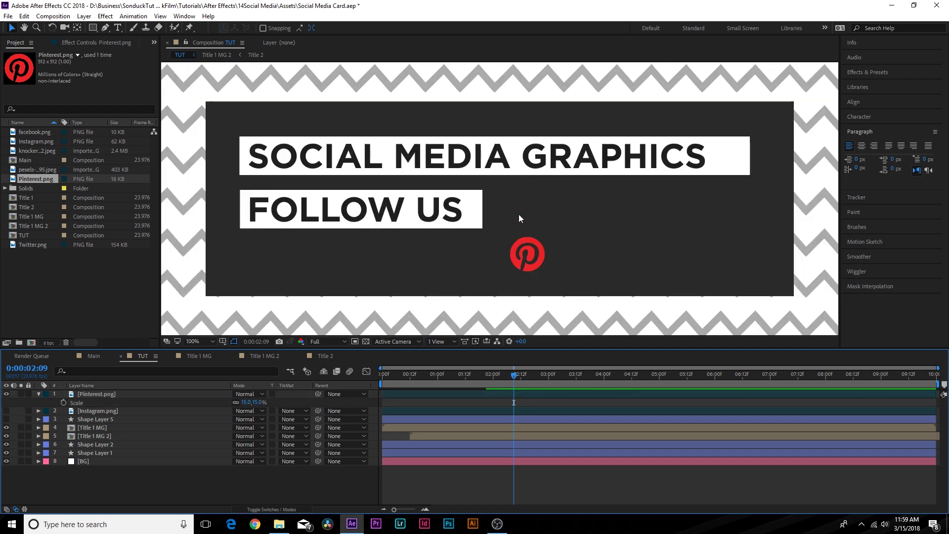
pyautogui.moveTo(538, 258); pyautogui.dragTo(266, 269)
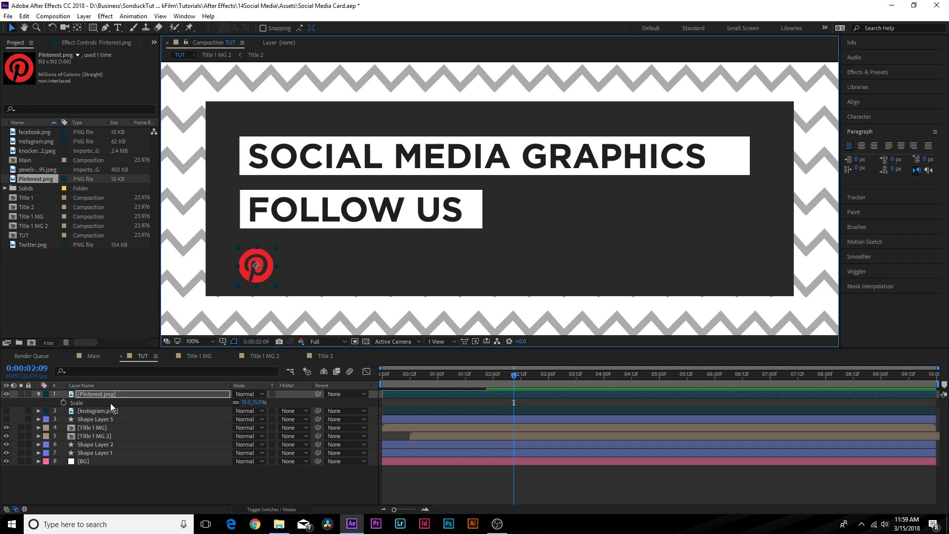
# - Show Shape Layer 5's white square, centre the Pinterest logo on it, and nudge both left
pyautogui.click(6, 420)
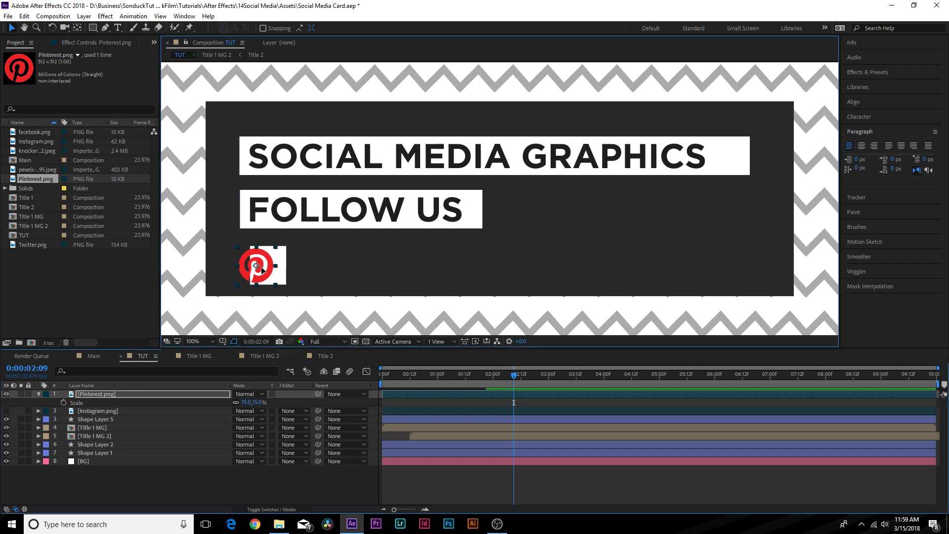
pyautogui.moveTo(280, 274); pyautogui.dragTo(292, 274)
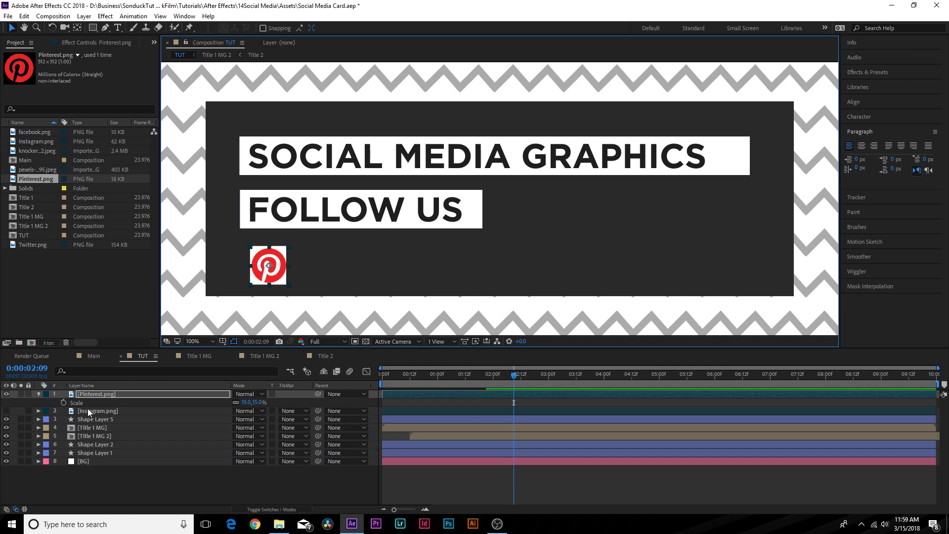
pyautogui.keyDown('shift'); pyautogui.click(96, 420); pyautogui.keyUp('shift')
pyautogui.moveTo(278, 274); pyautogui.dragTo(268, 274)
pyautogui.hotkey('ctrl', 'shift', 'a')
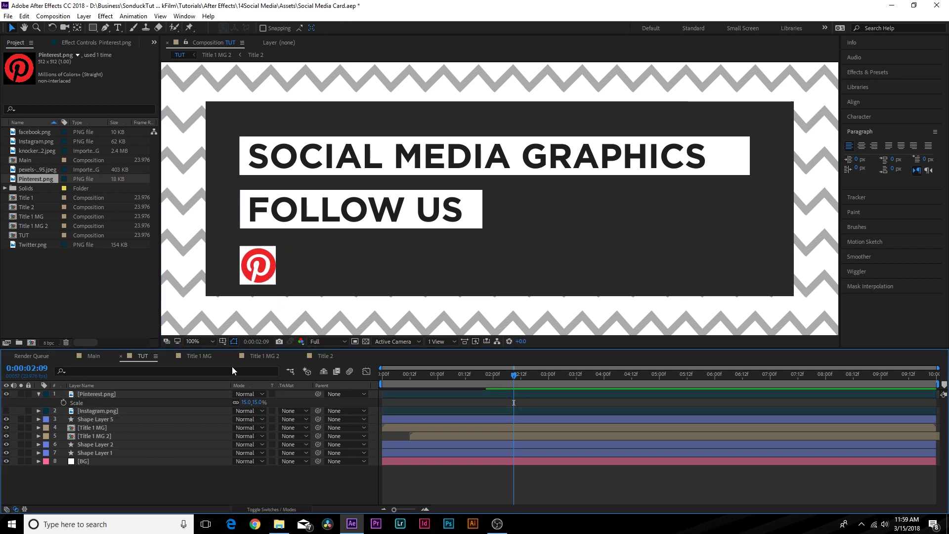
# - Set the Pinterest logo's Scale to 13%
pyautogui.click(245, 402)
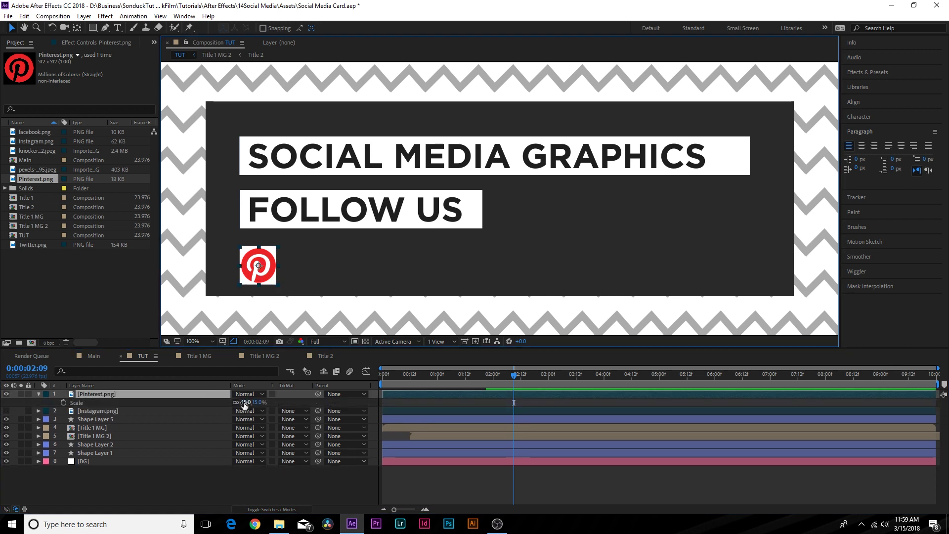
pyautogui.write('134')
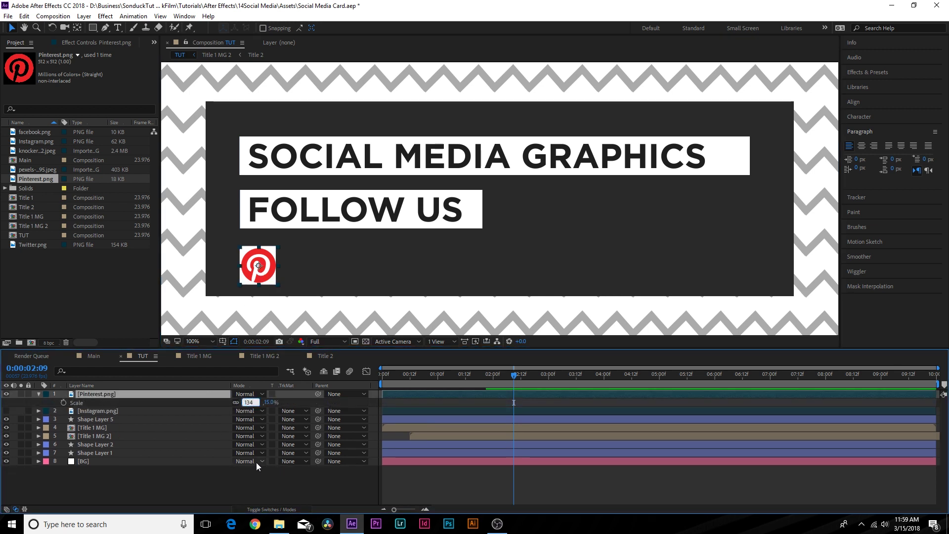
pyautogui.press('Return')
pyautogui.click(213, 476)
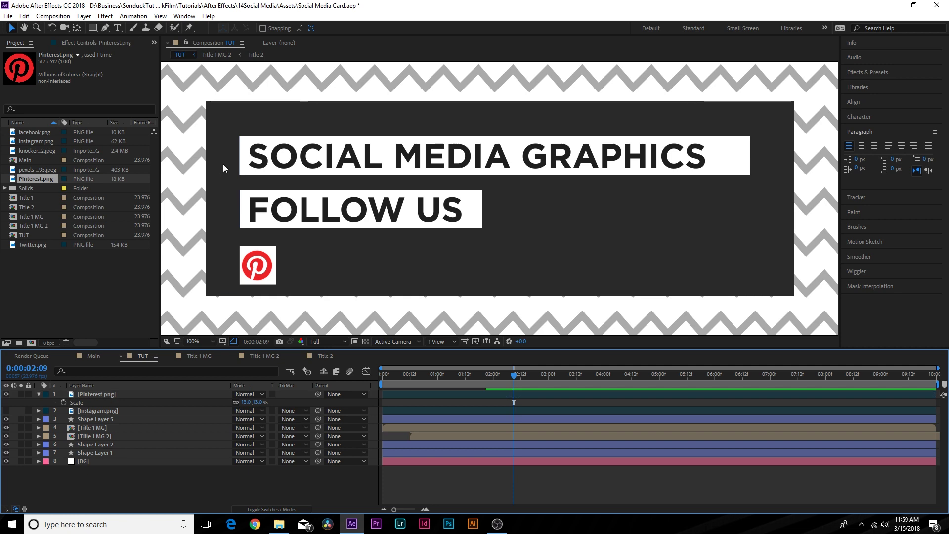
pyautogui.click(257, 257)
# - Add a Fill effect to the Pinterest logo using the colour sampled from the black title text
pyautogui.click(106, 15)
pyautogui.moveTo(124, 150)
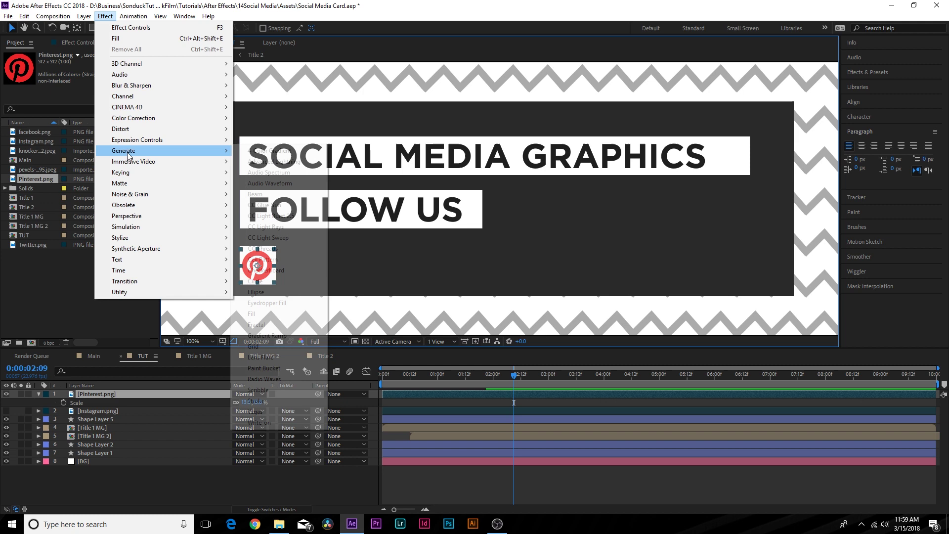
pyautogui.click(272, 315)
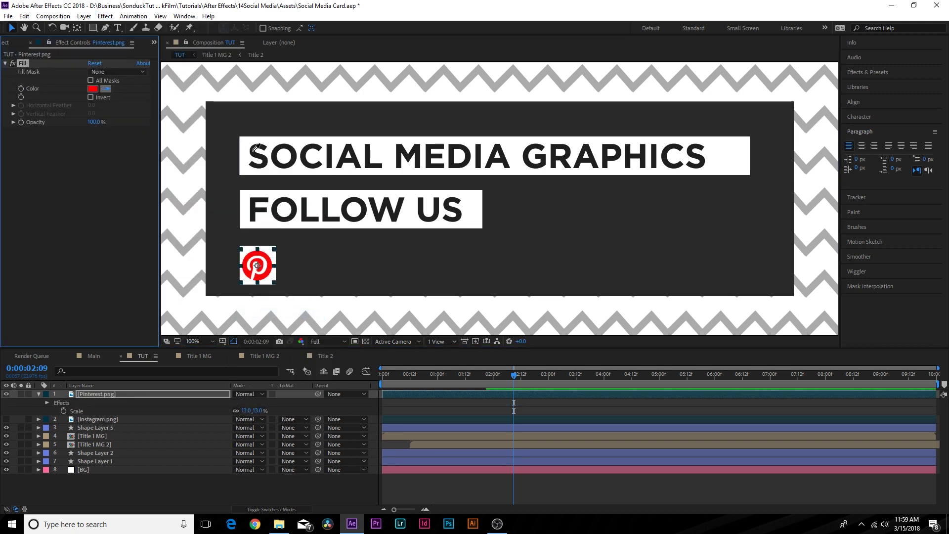
pyautogui.click(254, 149)
pyautogui.click(247, 490)
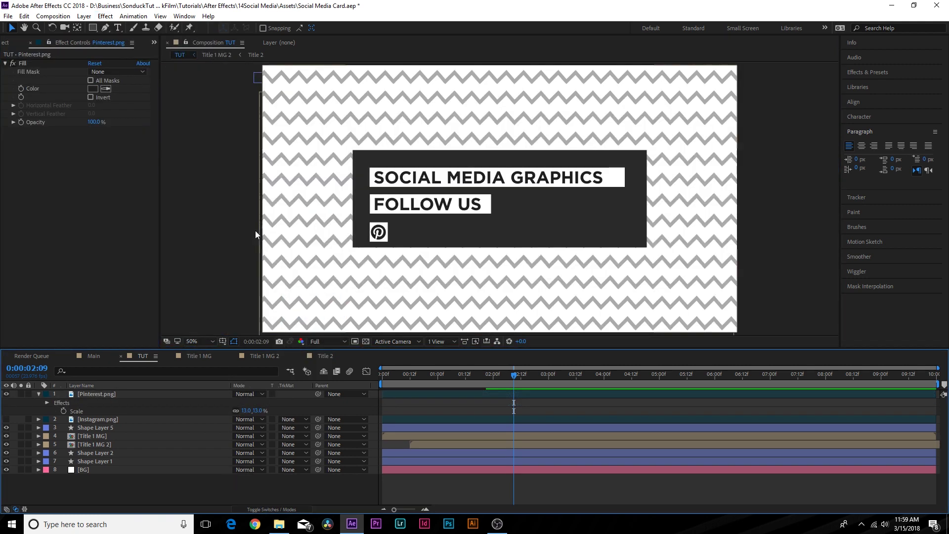
# - Zoom the view to 50% and move the Pinterest.png layer below Instagram.png
pyautogui.click(199, 341)
pyautogui.click(228, 175)
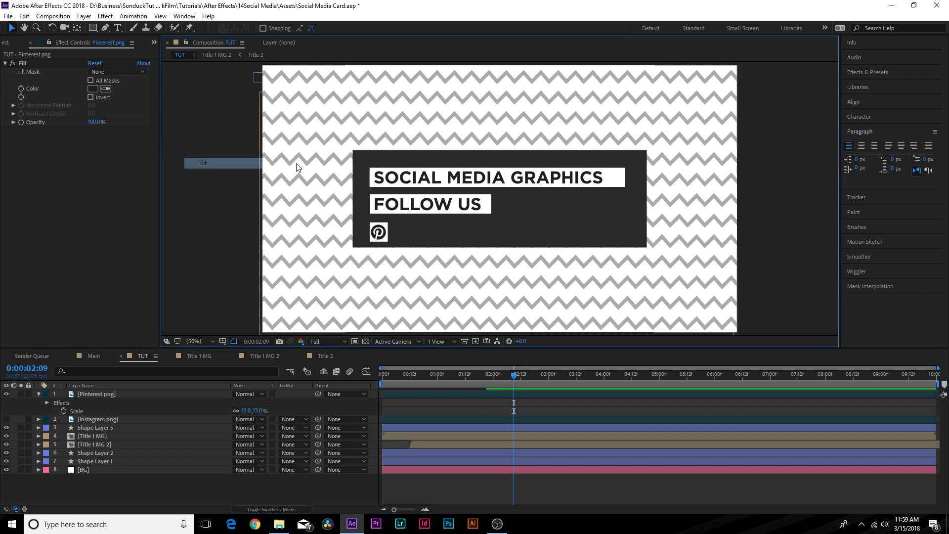
pyautogui.click(106, 393)
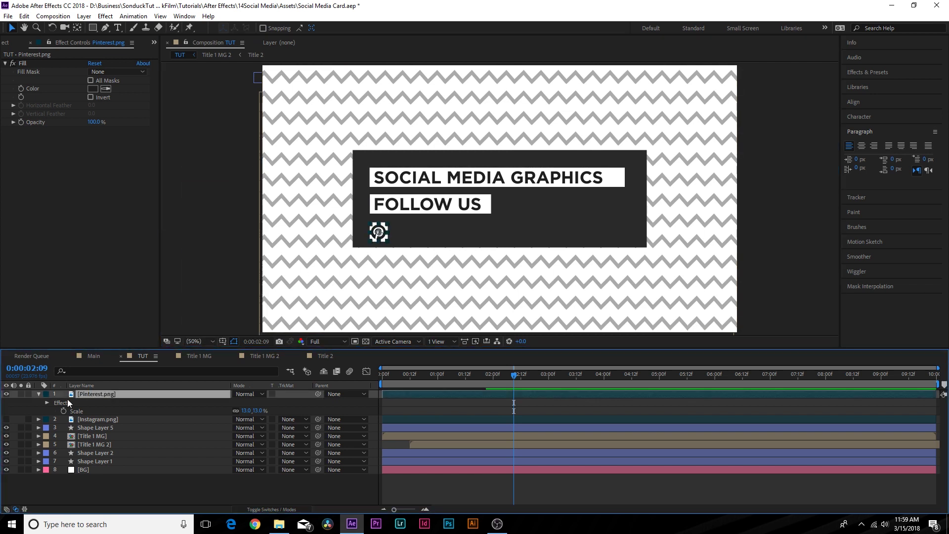
pyautogui.click(38, 394)
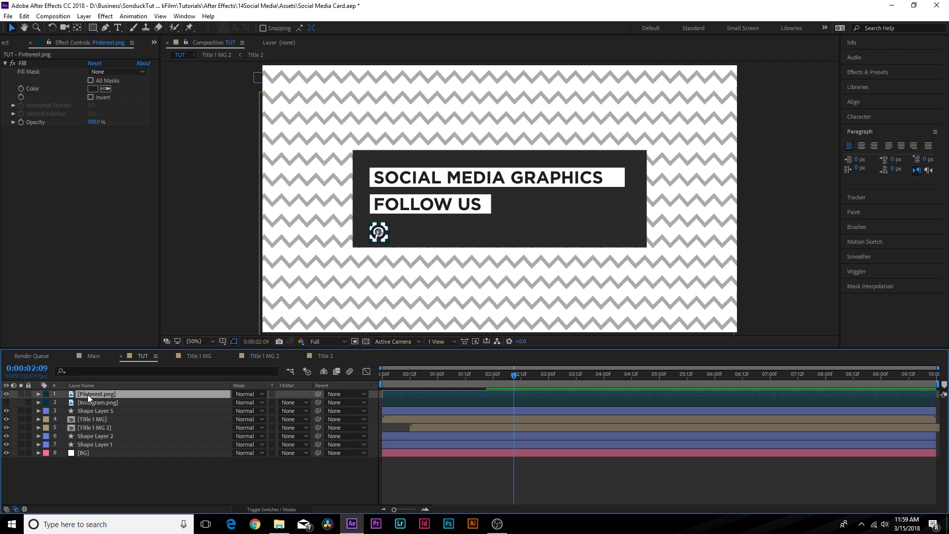
pyautogui.moveTo(88, 394); pyautogui.dragTo(89, 405)
# - Zoom to 200% and pan the view to frame the Pinterest icon box
pyautogui.press('.')
pyautogui.moveTo(310, 243); pyautogui.dragTo(382, 231)
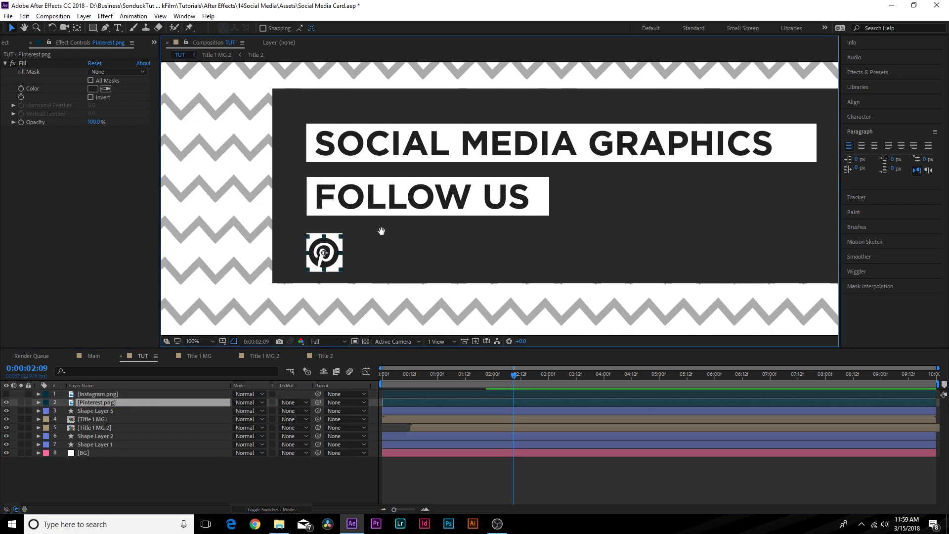
pyautogui.click(297, 259)
pyautogui.press('.')
pyautogui.moveTo(361, 176)
pyautogui.mouseDown()
pyautogui.moveTo(372, 232)
pyautogui.moveTo(303, 264)
pyautogui.mouseUp()
pyautogui.press('v')
pyautogui.moveTo(429, 372)
pyautogui.mouseDown()
pyautogui.moveTo(391, 385)
pyautogui.moveTo(480, 385)
pyautogui.mouseUp()
pyautogui.press('h')
pyautogui.moveTo(417, 220); pyautogui.dragTo(418, 158)
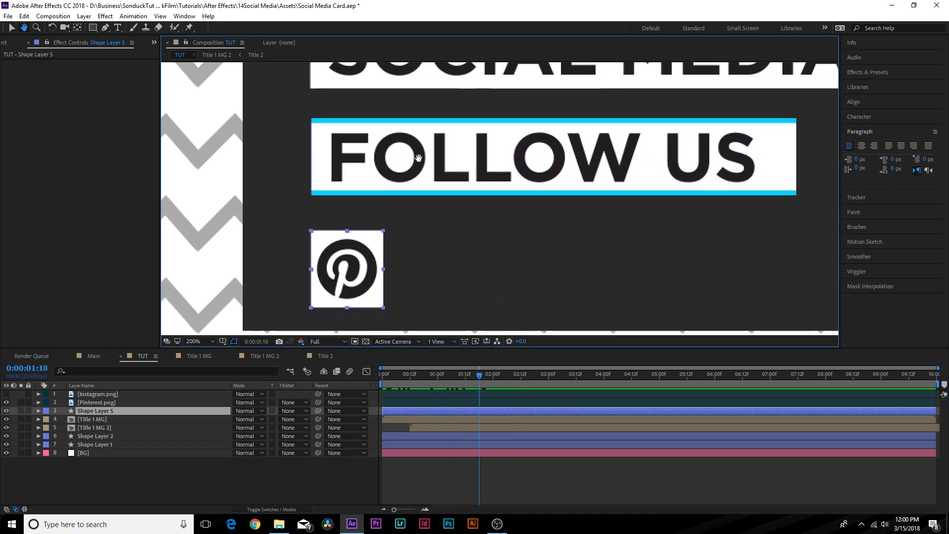
pyautogui.press('v')
# - Pre-compose the white box shape and Pinterest.png layers as 'Social Media 1'
pyautogui.click(92, 411)
pyautogui.keyDown('shift'); pyautogui.click(94, 403); pyautogui.keyUp('shift')
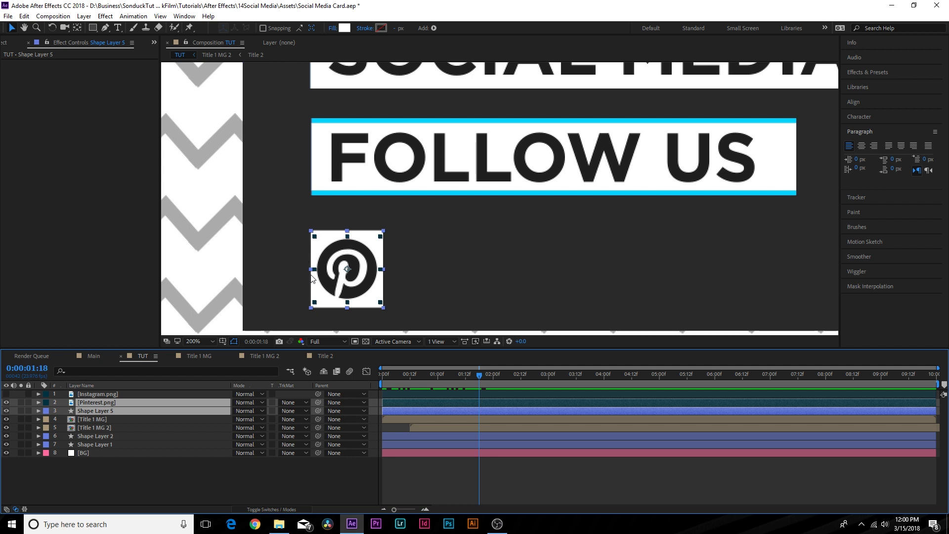
pyautogui.hotkey('ctrl', 'shift', 'c')
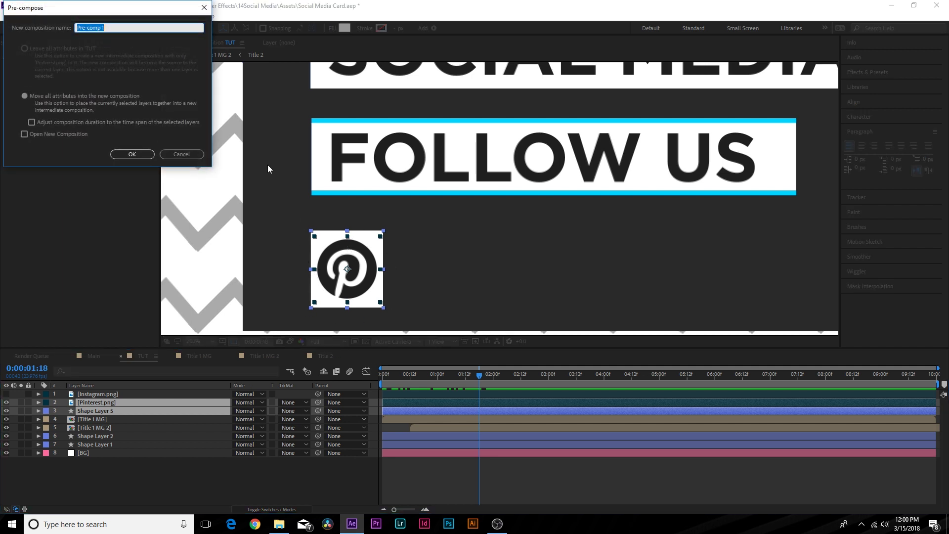
pyautogui.write('Social Media 1')
pyautogui.press('Return')
# - Keyframe Social Media 1 to pop in, scaling 0→100% while rotating from 21° to 0°
pyautogui.click(455, 376)
pyautogui.moveTo(457, 380); pyautogui.dragTo(473, 378)
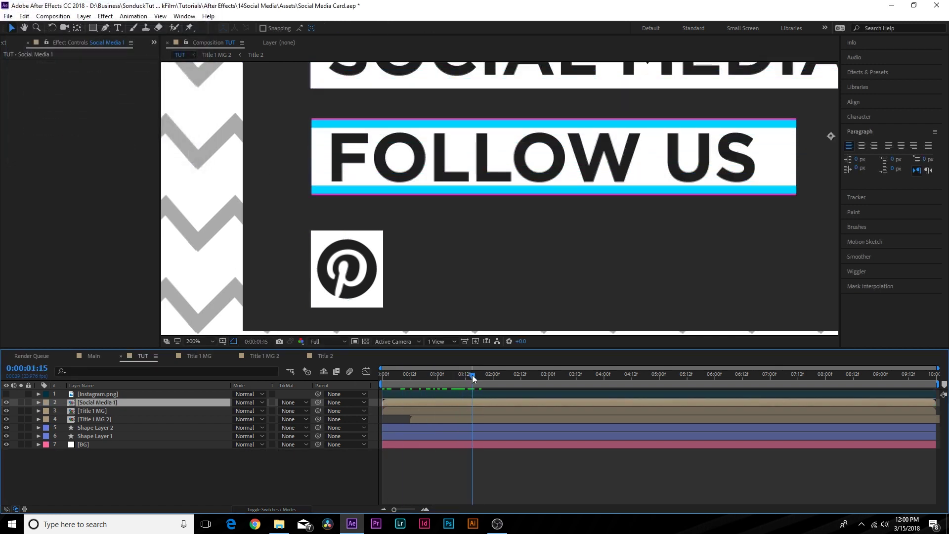
pyautogui.press('s')
pyautogui.hotkey('shift', 'r')
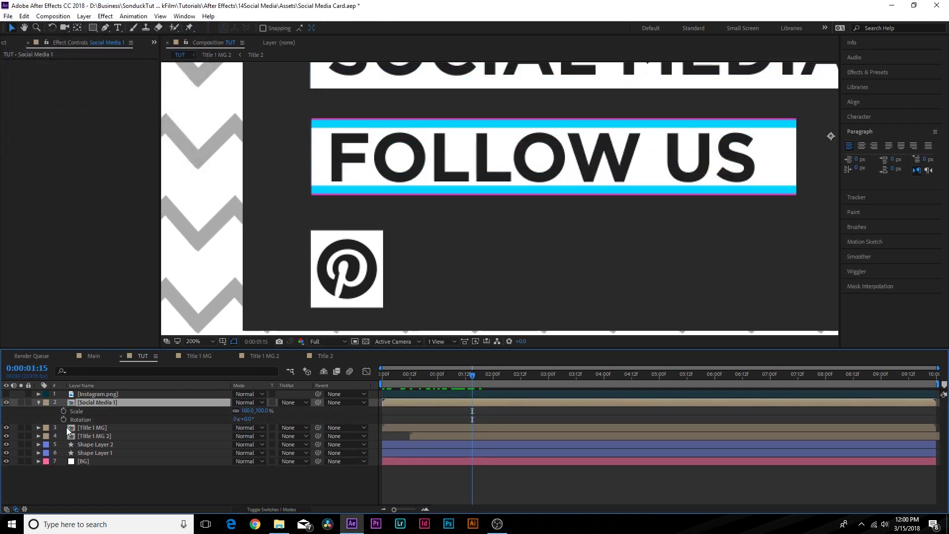
pyautogui.click(63, 411)
pyautogui.click(63, 419)
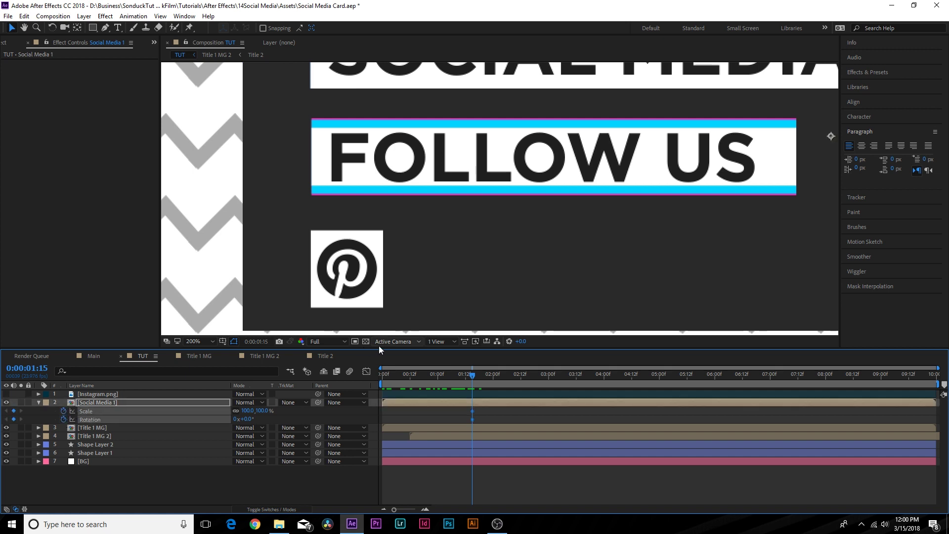
pyautogui.moveTo(472, 375); pyautogui.dragTo(436, 379)
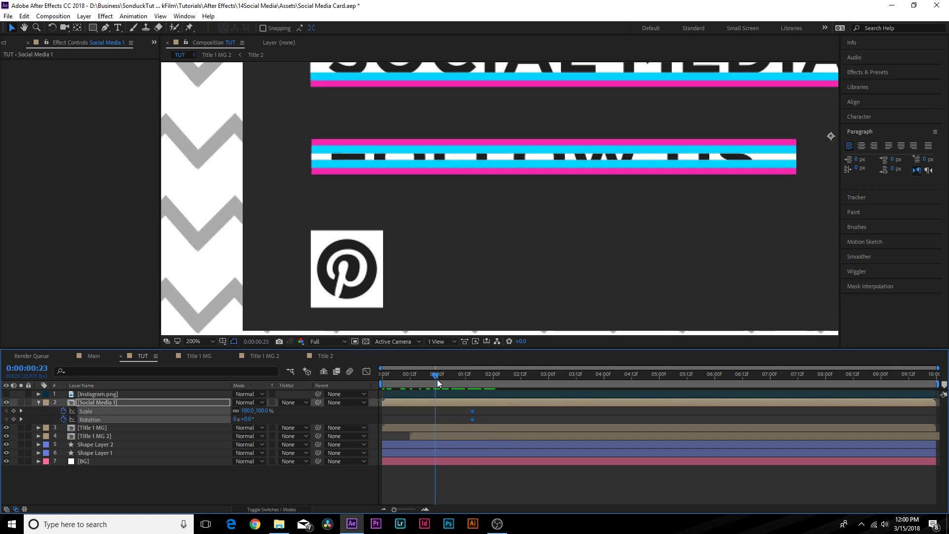
pyautogui.click(248, 411)
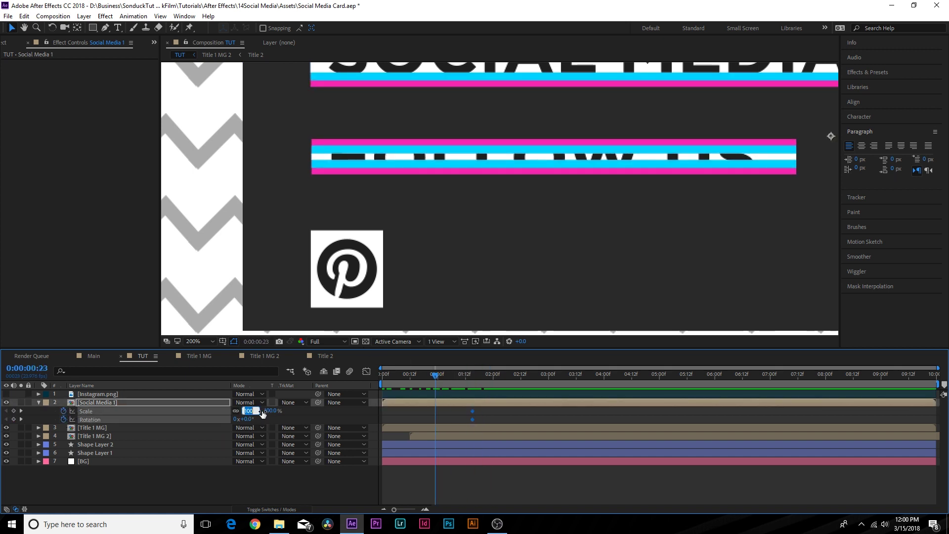
pyautogui.write('0')
pyautogui.press('Return')
pyautogui.moveTo(247, 419); pyautogui.dragTo(259, 422)
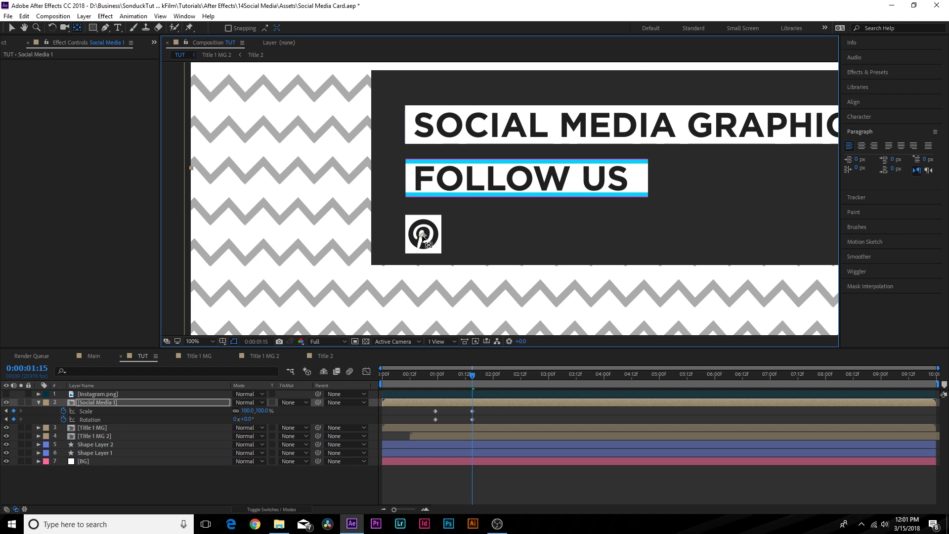
# - Scrub through the icon's pop-in animation to check it
pyautogui.moveTo(477, 381)
pyautogui.mouseDown()
pyautogui.moveTo(423, 382)
pyautogui.moveTo(474, 382)
pyautogui.mouseUp()
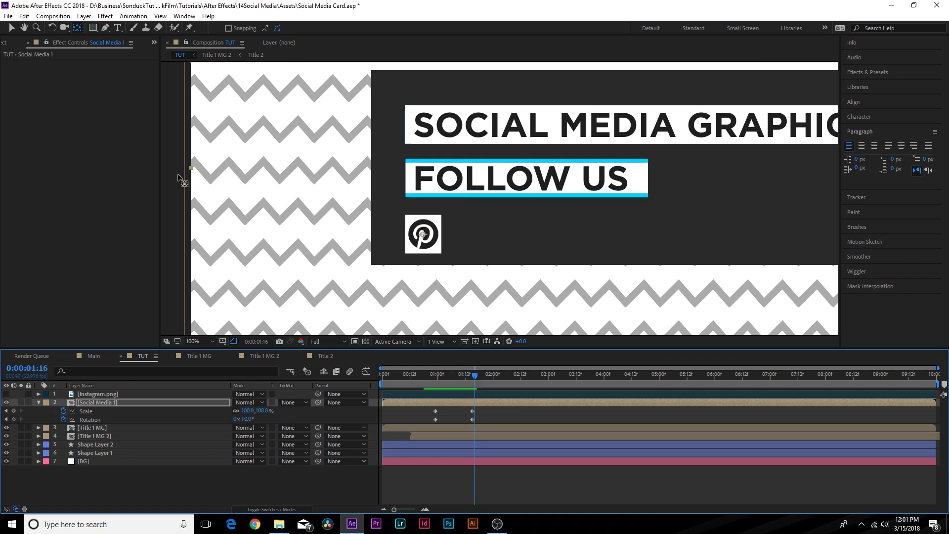
pyautogui.click(10, 28)
pyautogui.click(231, 481)
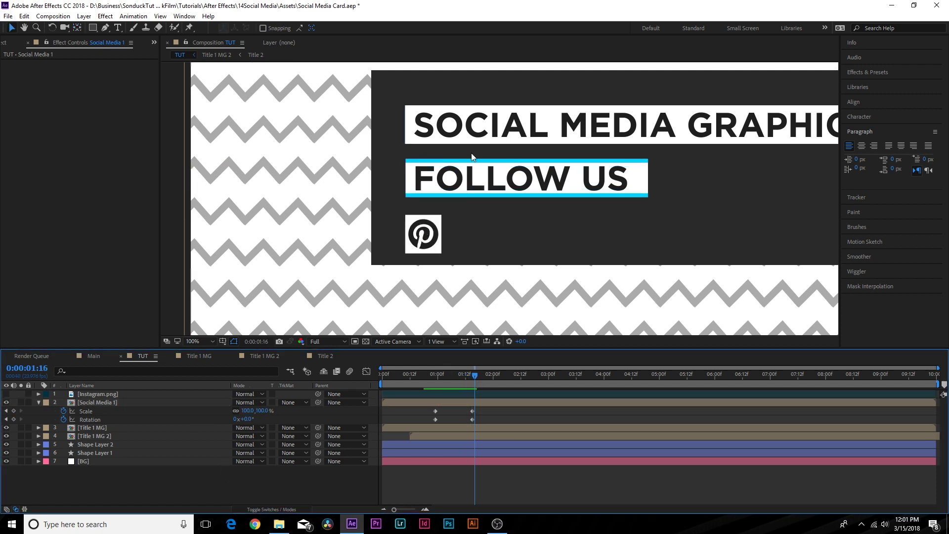
# - Duplicate Social Media 1 and tint the copy pink with a Fill effect sampled from the title stripes
pyautogui.press('u')
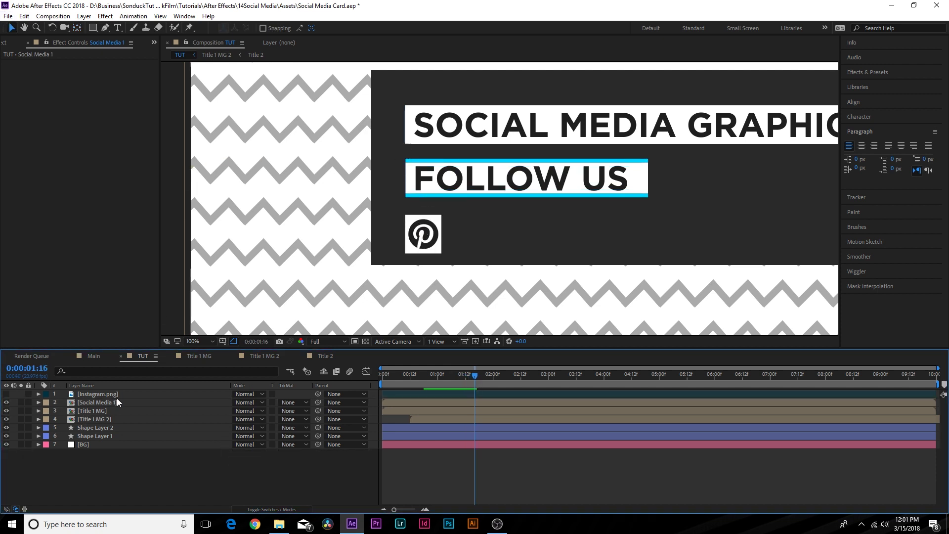
pyautogui.click(115, 402)
pyautogui.hotkey('ctrl', 'd')
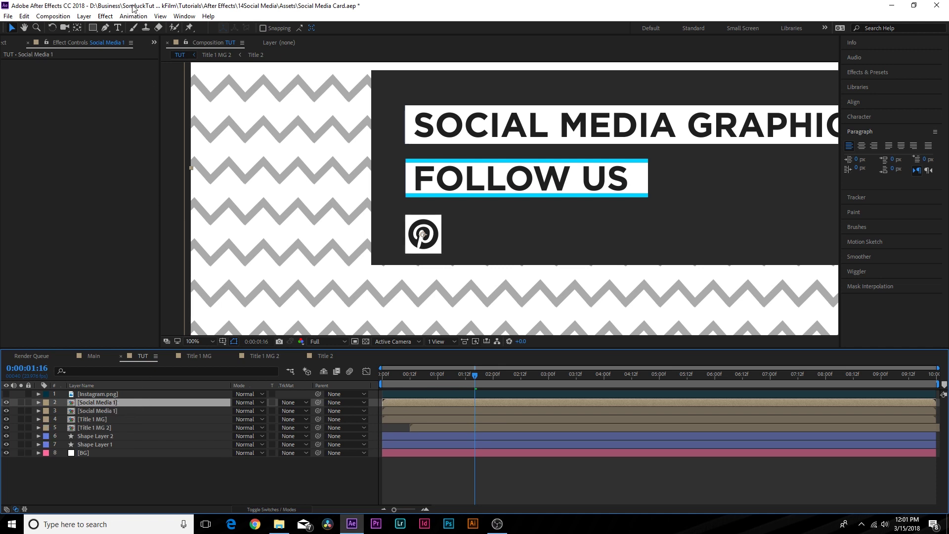
pyautogui.click(105, 16)
pyautogui.moveTo(126, 150)
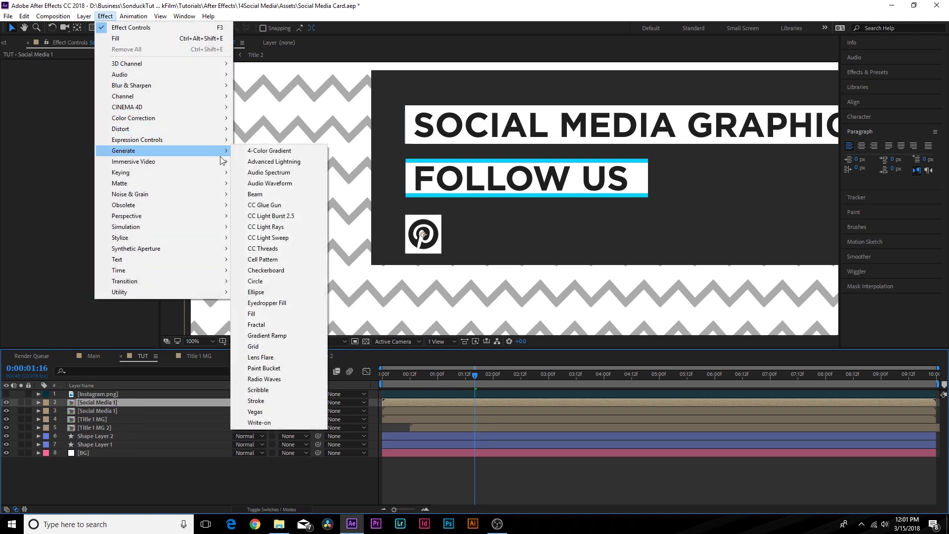
pyautogui.click(253, 313)
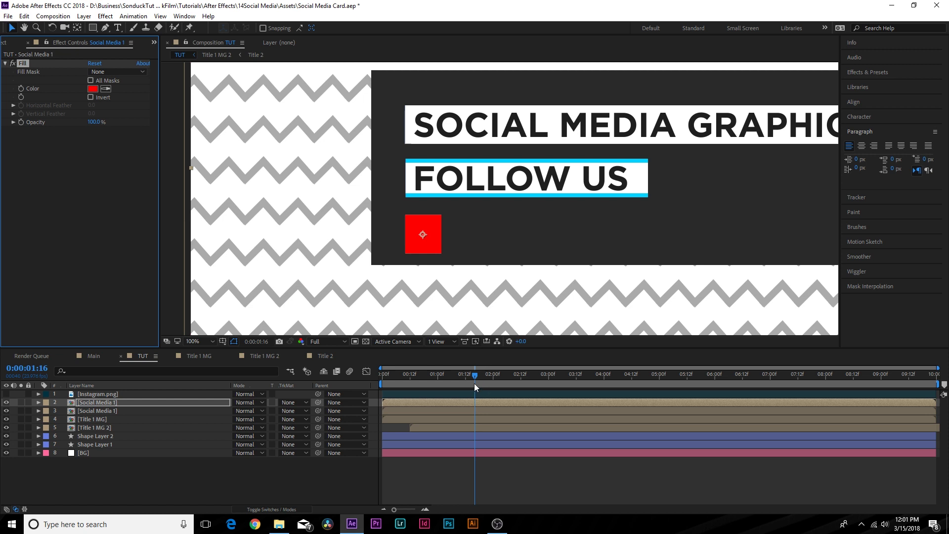
pyautogui.moveTo(475, 385); pyautogui.dragTo(443, 379)
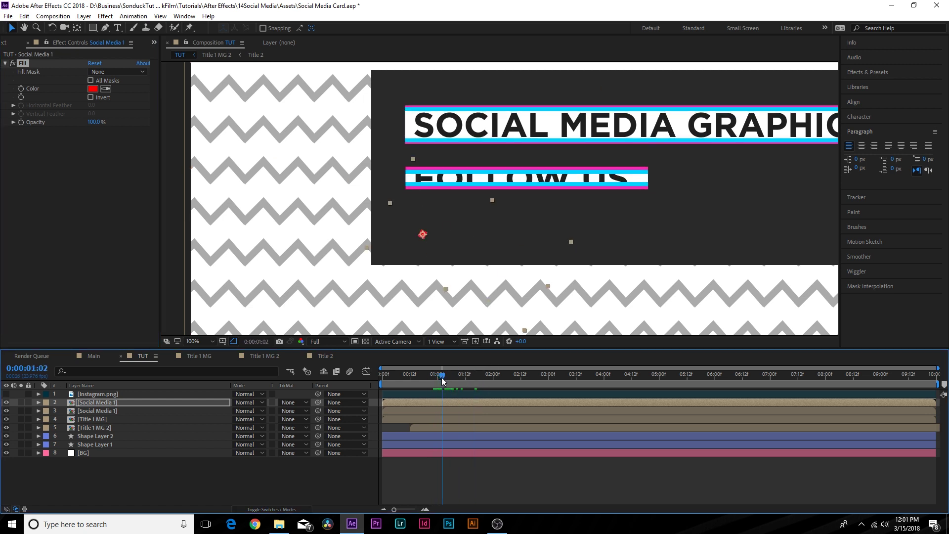
pyautogui.click(106, 89)
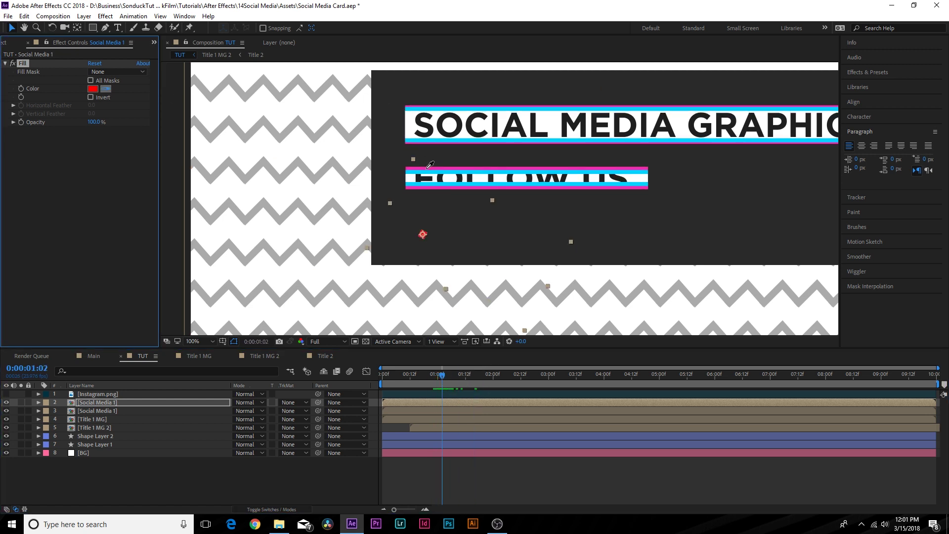
pyautogui.click(428, 169)
pyautogui.moveTo(434, 376); pyautogui.dragTo(461, 379)
# - Duplicate the pink copy and recolour its Fill to the cyan stripe colour
pyautogui.click(99, 402)
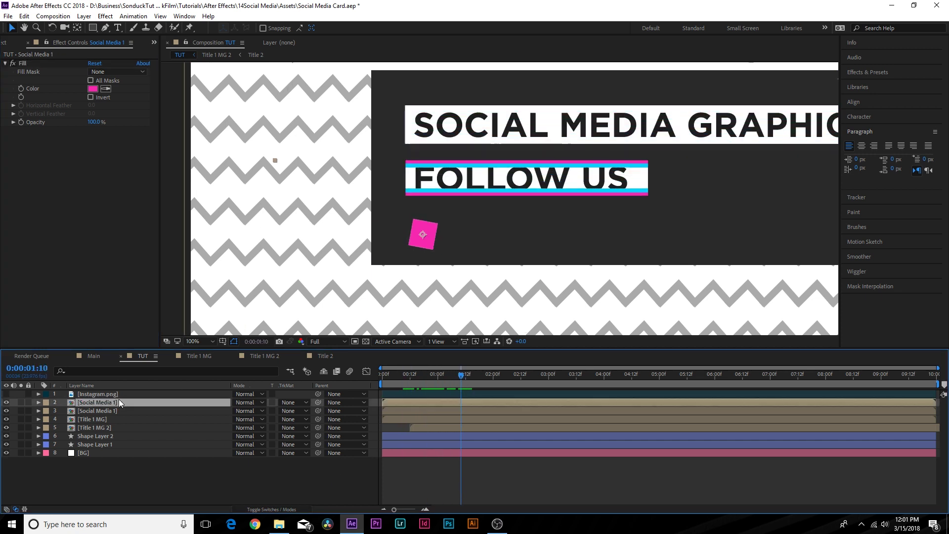
pyautogui.hotkey('ctrl', 'd')
pyautogui.click(106, 89)
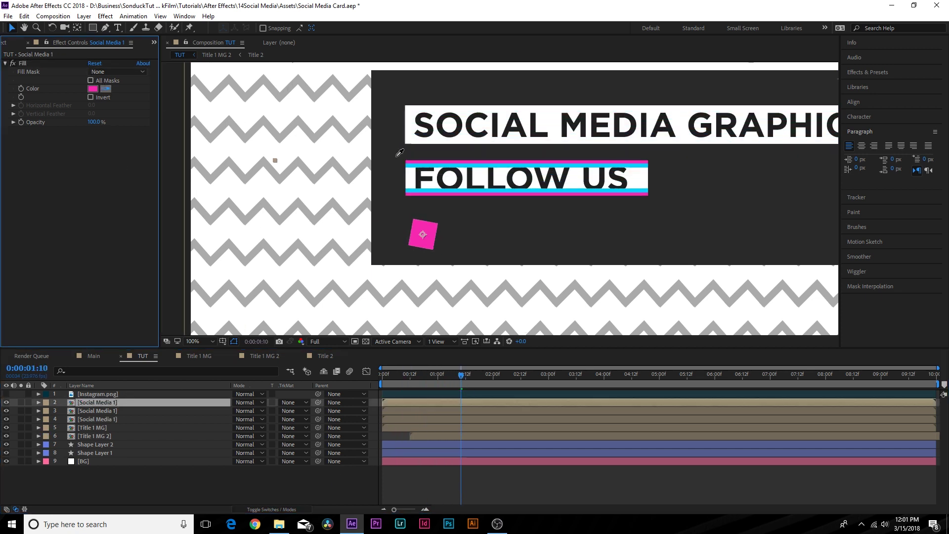
pyautogui.click(421, 167)
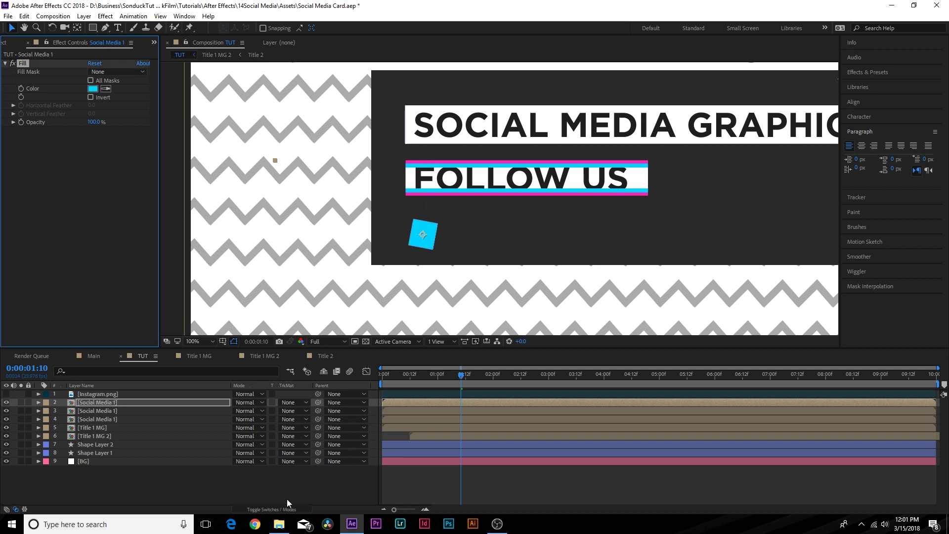
pyautogui.click(287, 500)
# - Restack the copies with one as layer 2 and stagger each copy's start a few frames later
pyautogui.click(401, 417)
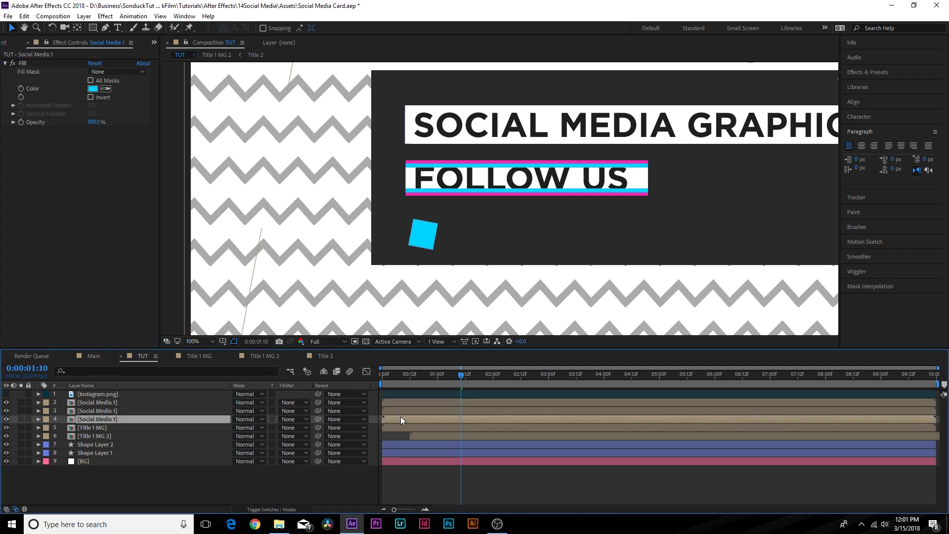
pyautogui.moveTo(398, 399); pyautogui.dragTo(402, 402)
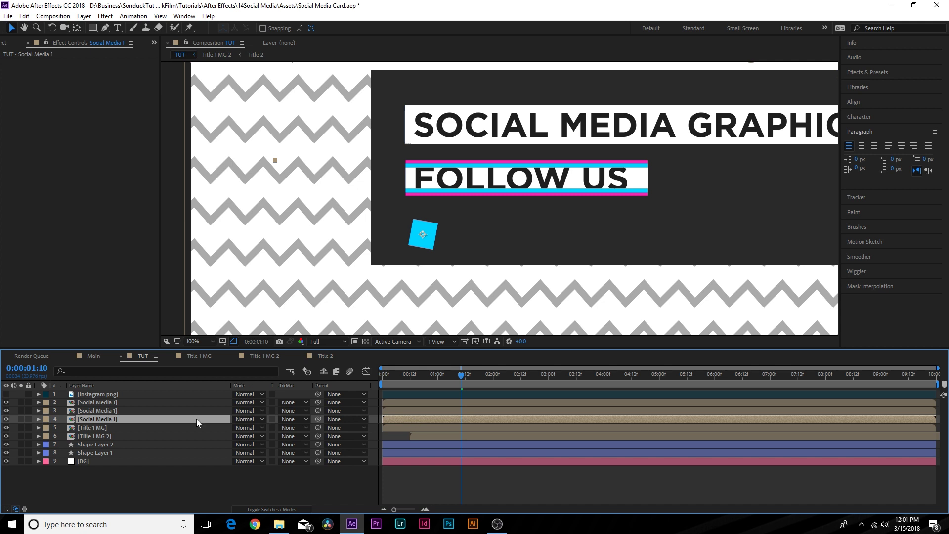
pyautogui.moveTo(117, 423); pyautogui.dragTo(116, 403)
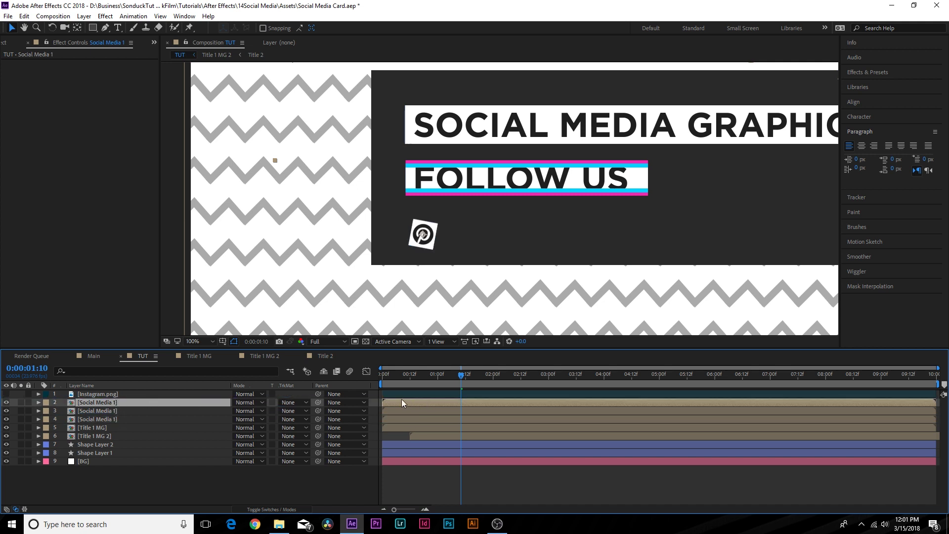
pyautogui.moveTo(394, 399); pyautogui.dragTo(471, 392)
pyautogui.click(403, 402)
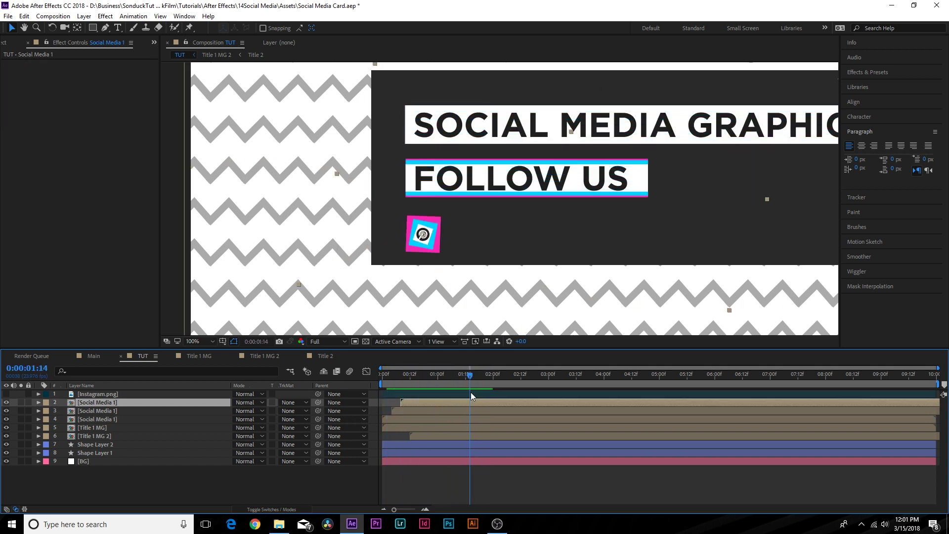
# - Stagger the three Social Media 1 layers later and pre-compose them as 'Social Media 1 Final'
pyautogui.keyDown('shift'); pyautogui.click(401, 418); pyautogui.keyUp('shift')
pyautogui.moveTo(401, 418); pyautogui.dragTo(466, 424)
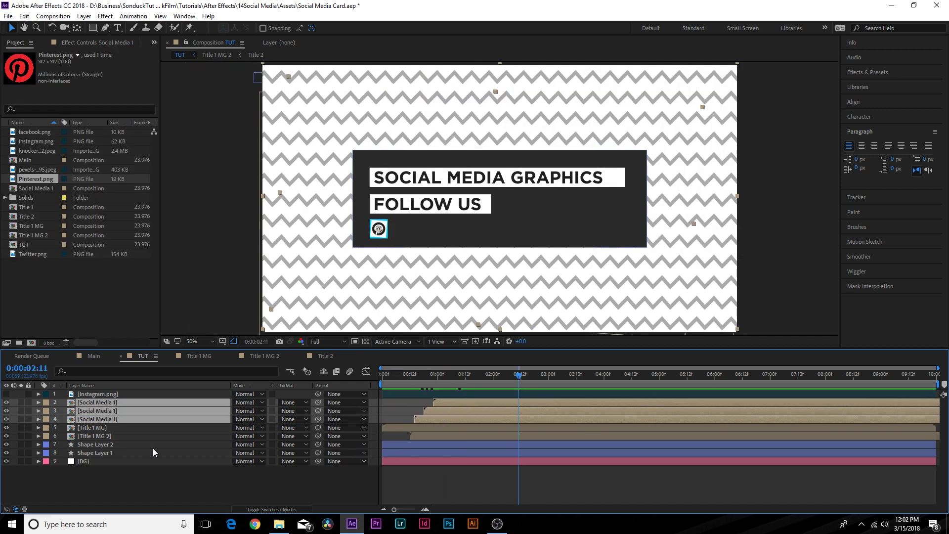
pyautogui.hotkey('ctrl', 'shift', 'c')
pyautogui.write('Soc')
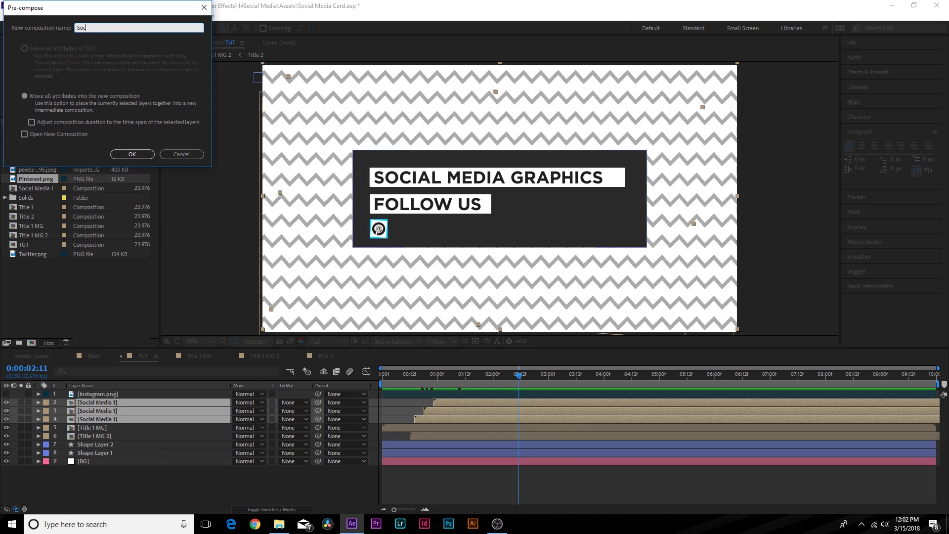
pyautogui.write('ial Media 1 Final')
pyautogui.press('Return')
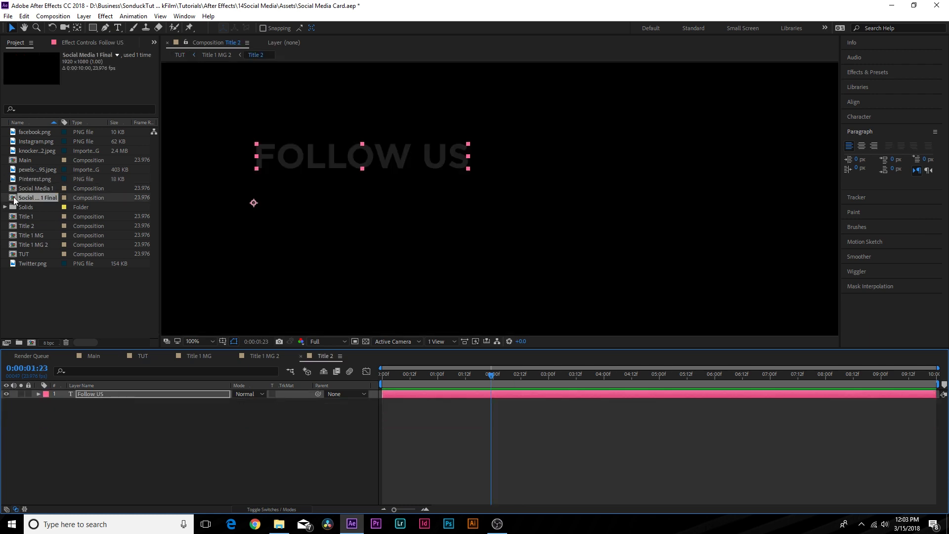
# - Duplicate the Social Media 1 Final comp and open the resulting Social Media 1 Final 2
pyautogui.click(14, 199)
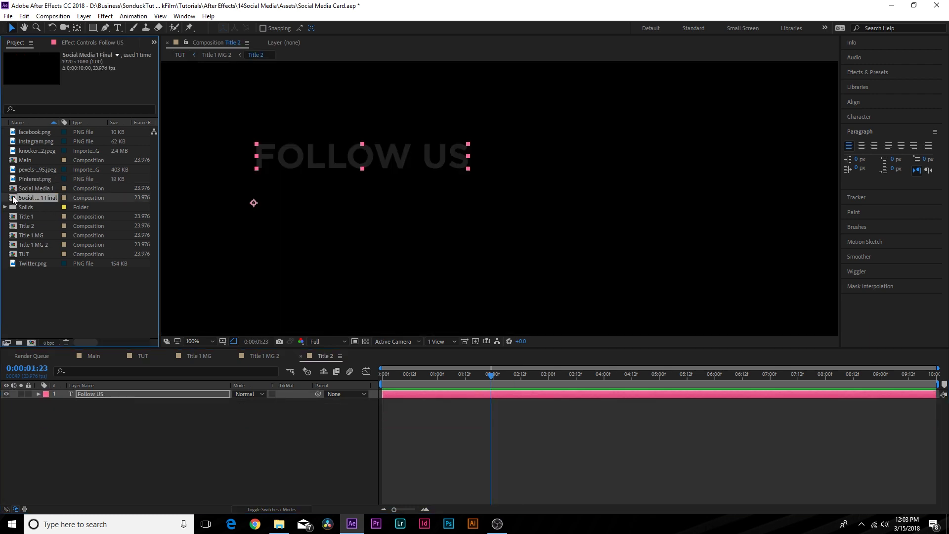
pyautogui.click(142, 356)
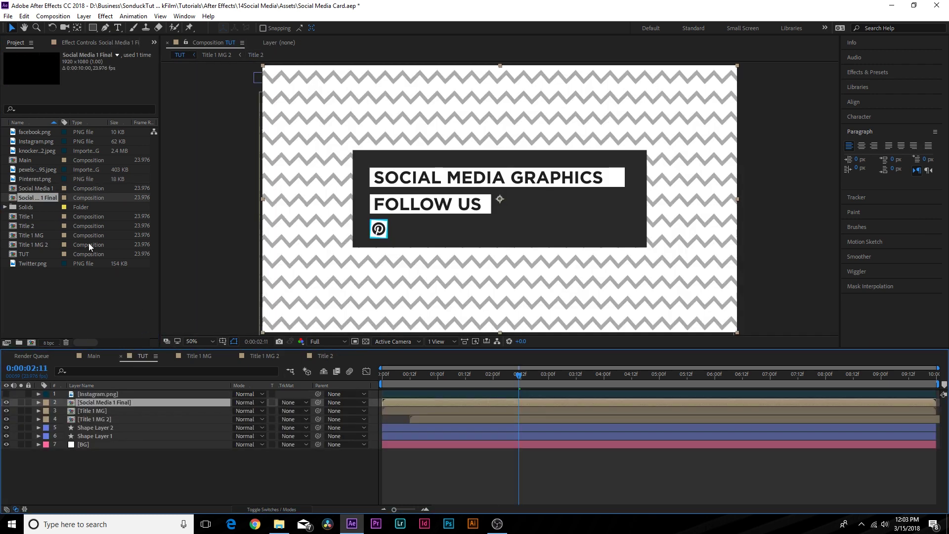
pyautogui.click(10, 199)
pyautogui.hotkey('ctrl', 'd')
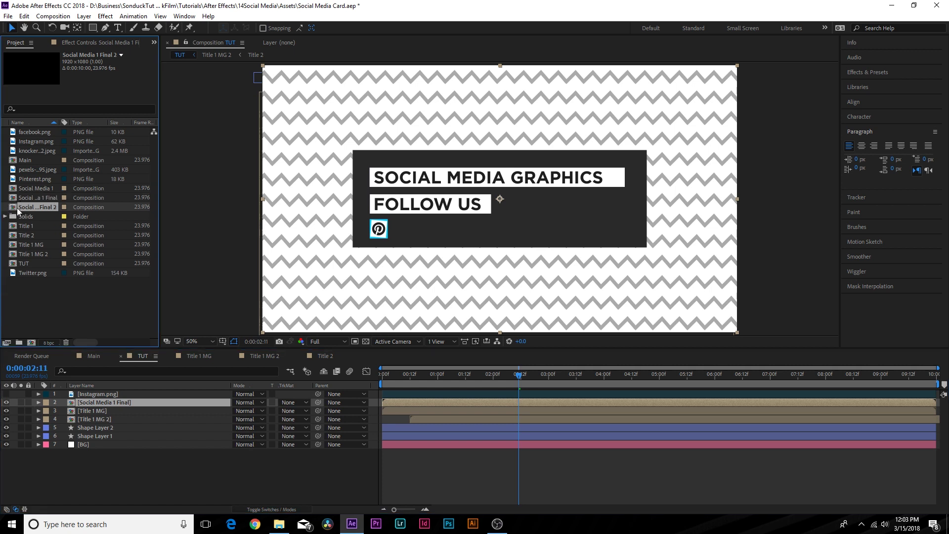
pyautogui.doubleClick(18, 209)
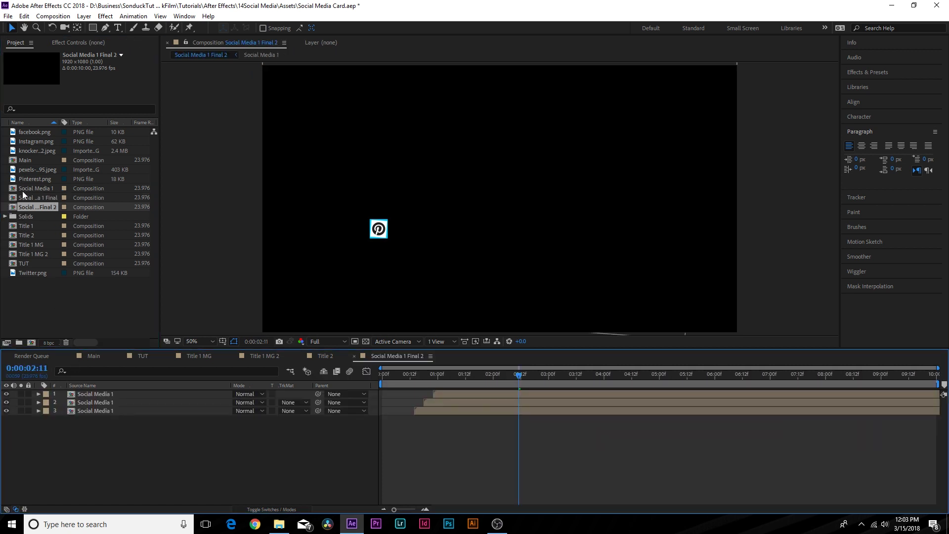
# - Duplicate Social Media 1 as Social Media 2 and swap it in as the three layers' source
pyautogui.click(15, 192)
pyautogui.hotkey('ctrl', 'd')
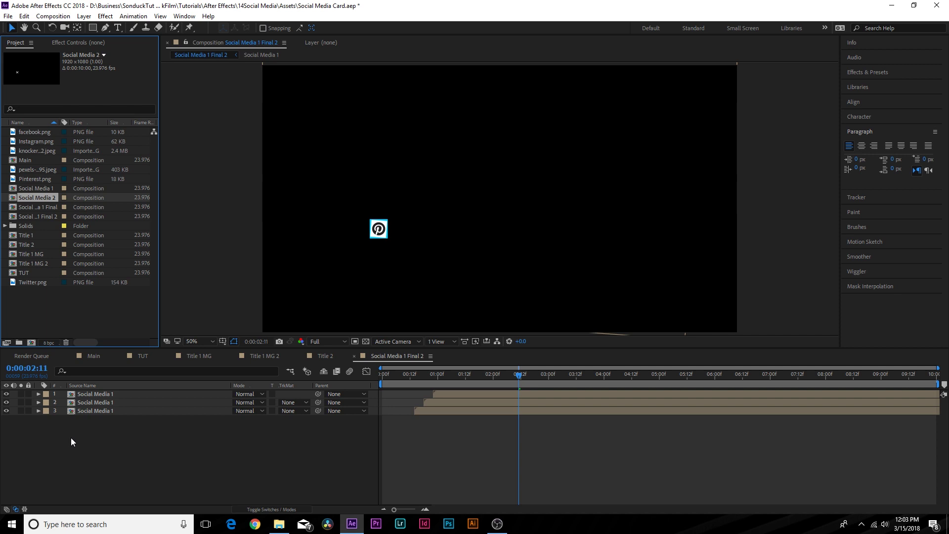
pyautogui.moveTo(72, 442); pyautogui.dragTo(104, 391)
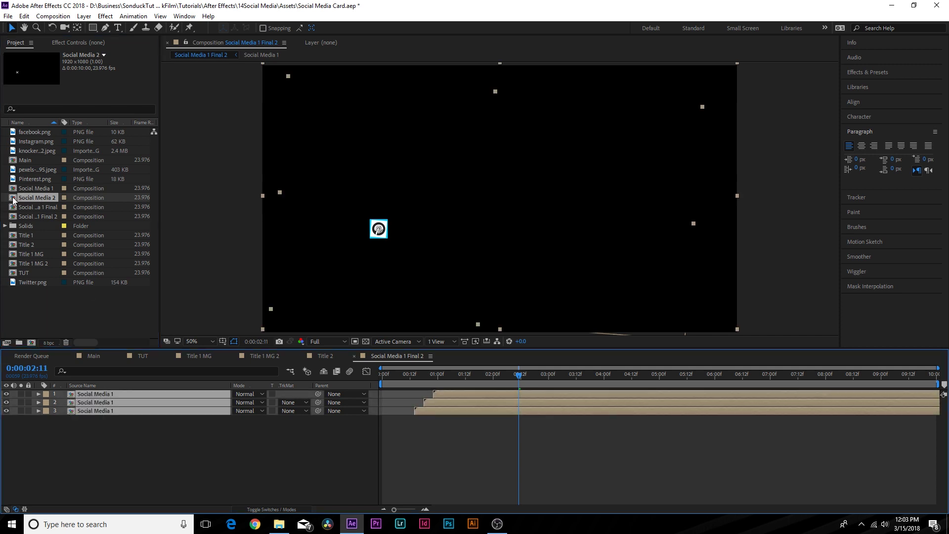
pyautogui.moveTo(13, 200); pyautogui.dragTo(102, 411)
pyautogui.click(102, 439)
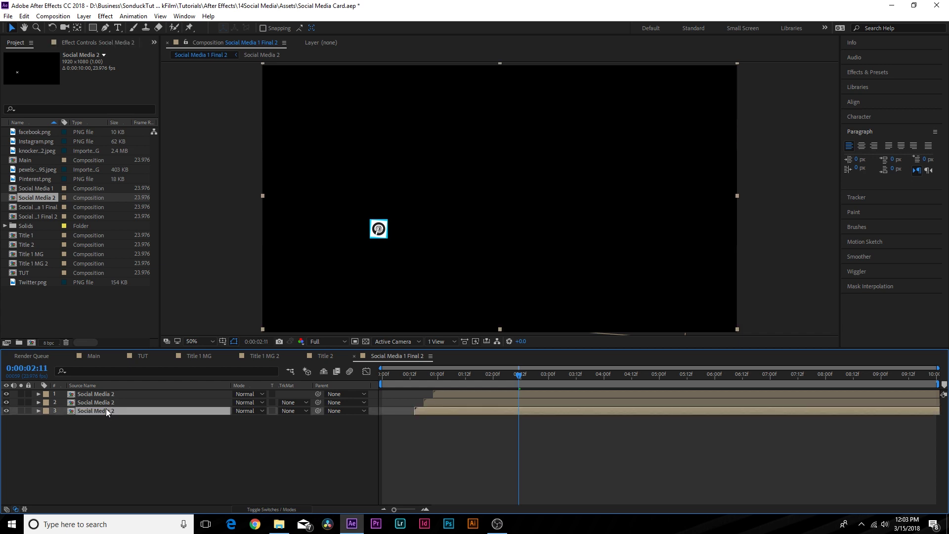
# - In Social Media 2, replace the Pinterest.png layer with Instagram.png
pyautogui.doubleClick(106, 408)
pyautogui.click(104, 393)
pyautogui.press('.')
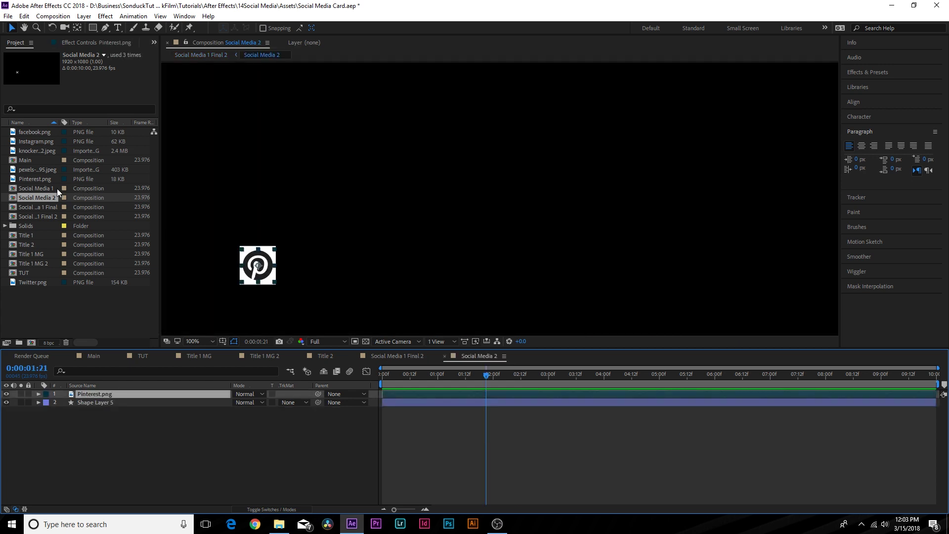
pyautogui.click(29, 132)
pyautogui.click(30, 140)
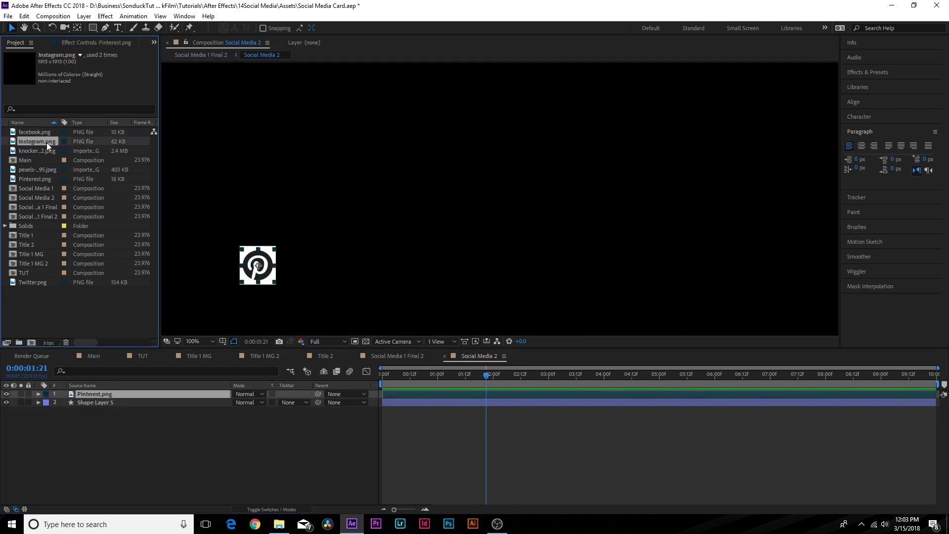
pyautogui.moveTo(47, 142); pyautogui.dragTo(108, 394)
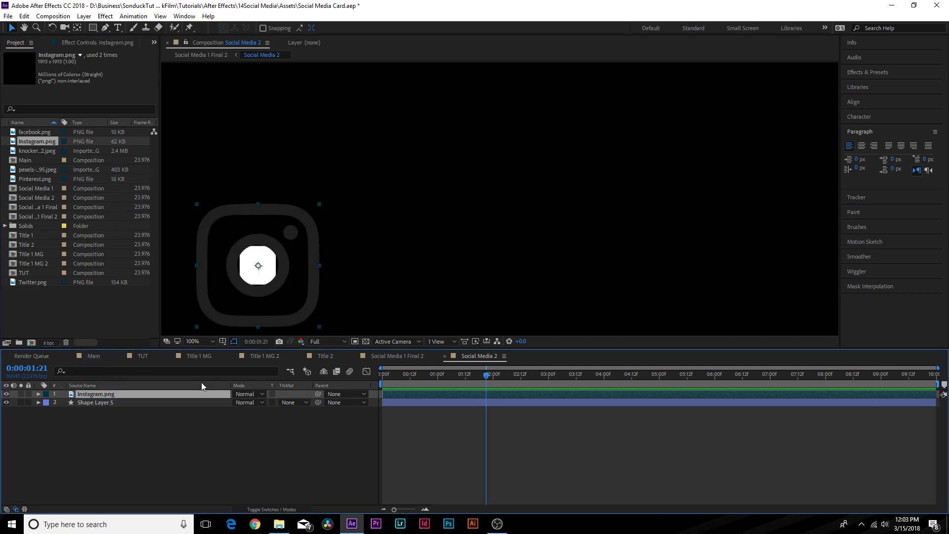
# - Scale the Instagram icon down to 3% so it fits the white square
pyautogui.press('a')
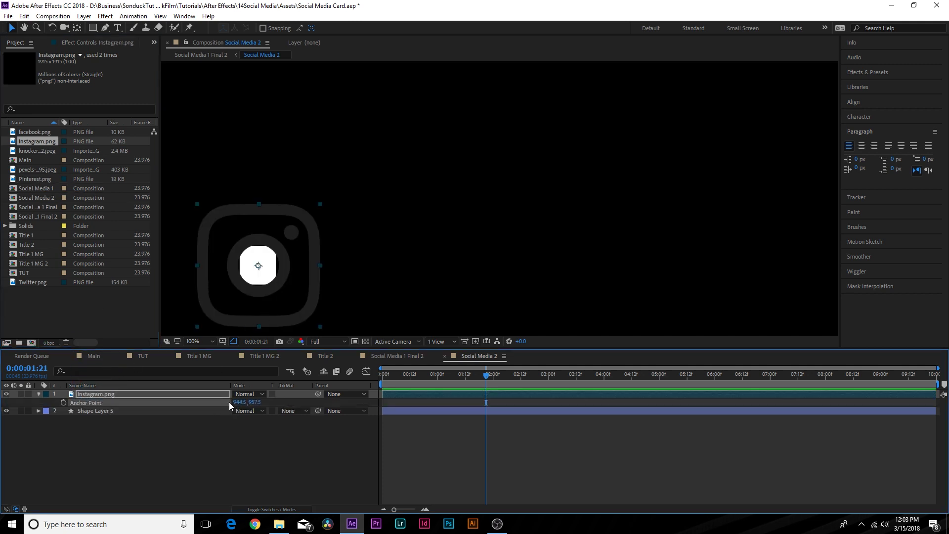
pyautogui.press('s')
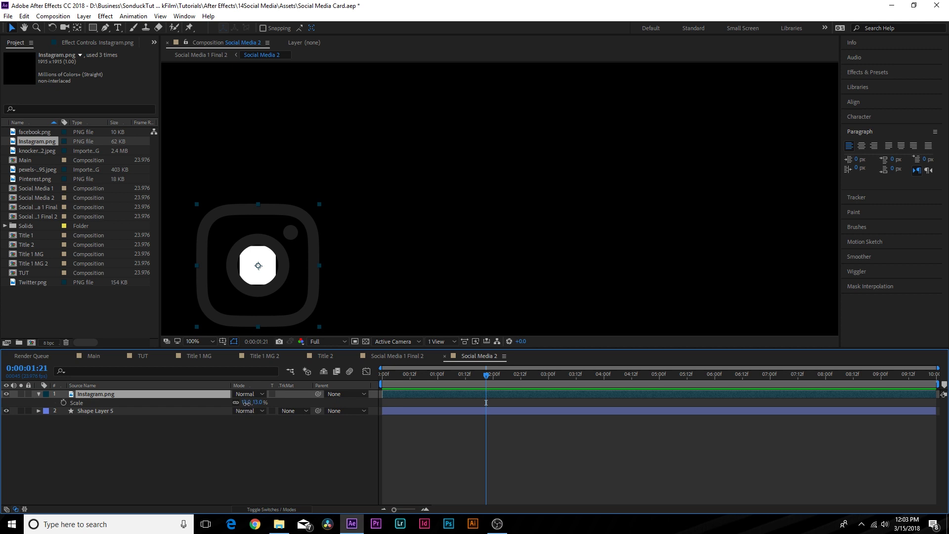
pyautogui.moveTo(246, 404); pyautogui.dragTo(241, 403)
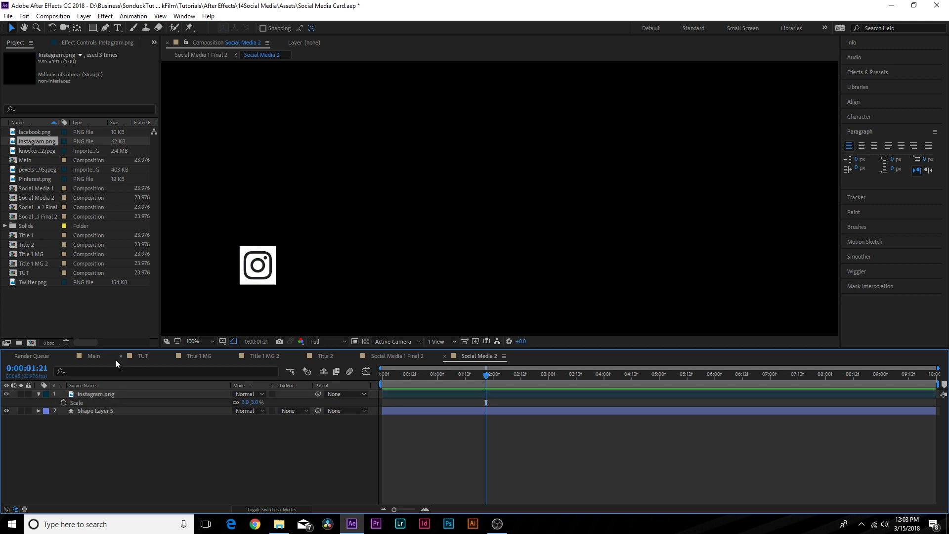
# - Add Social Media 1 Final 2 to the TUT card beside Pinterest, starting slightly later
pyautogui.click(144, 355)
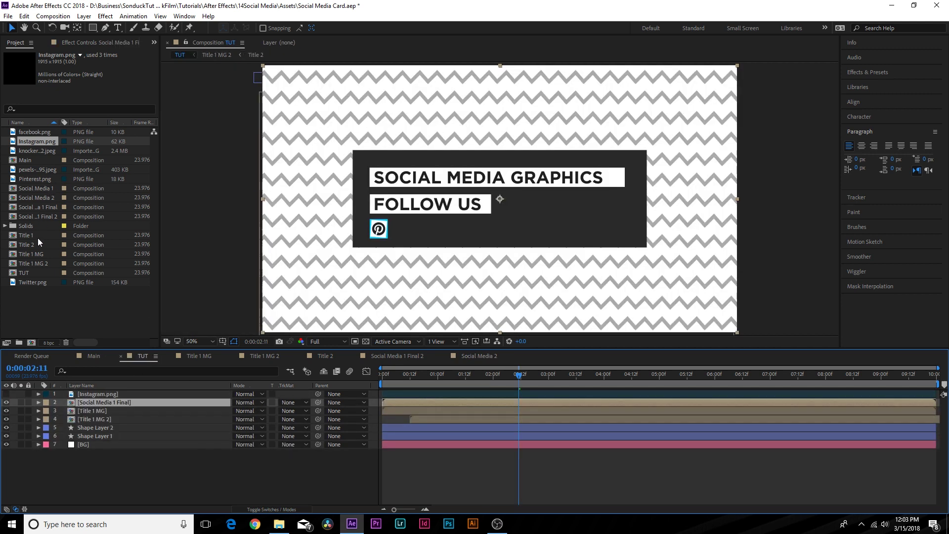
pyautogui.moveTo(40, 215); pyautogui.dragTo(116, 400)
pyautogui.moveTo(380, 236); pyautogui.dragTo(403, 237)
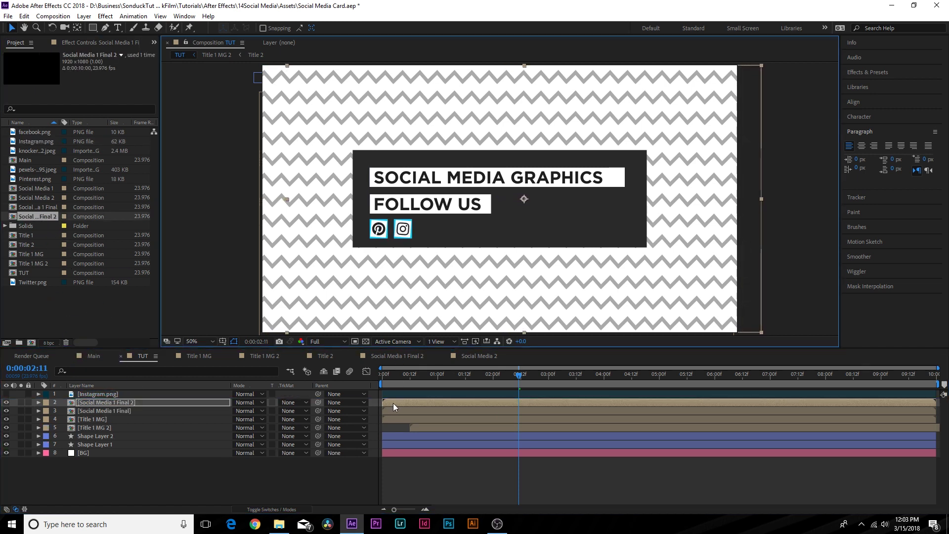
pyautogui.moveTo(394, 406); pyautogui.dragTo(500, 385)
pyautogui.click(425, 377)
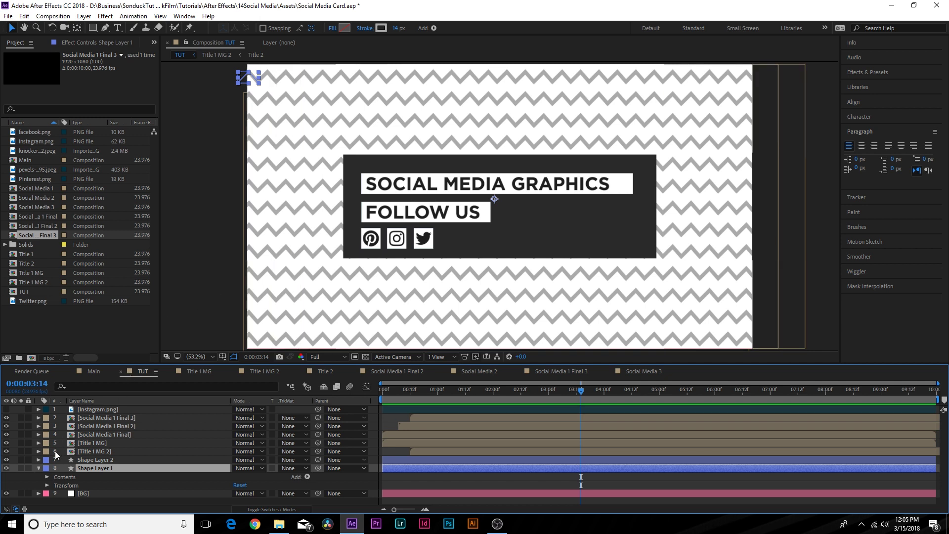
# - Keyframe Shape Layer 1's Position at 0 and move the zigzag up to Y 97 later
pyautogui.click(47, 478)
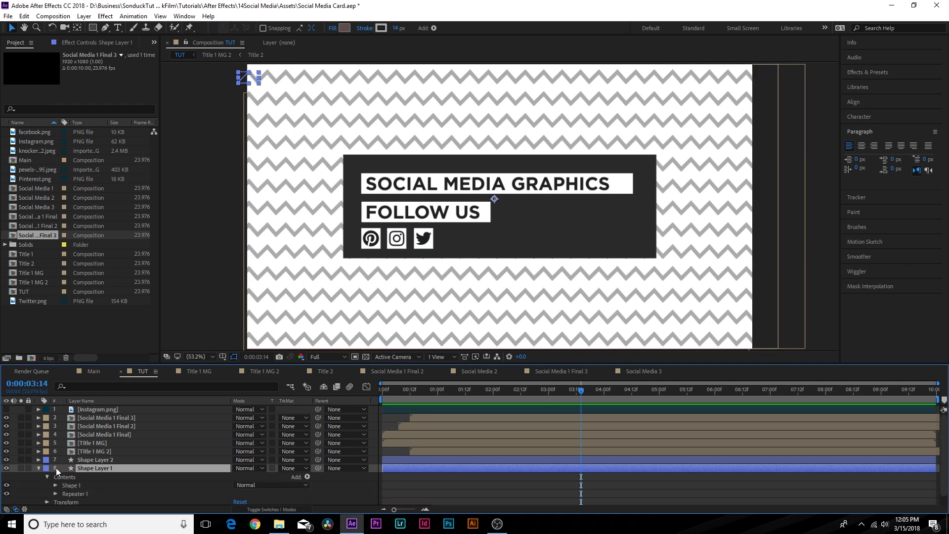
pyautogui.press('p')
pyautogui.press('Home')
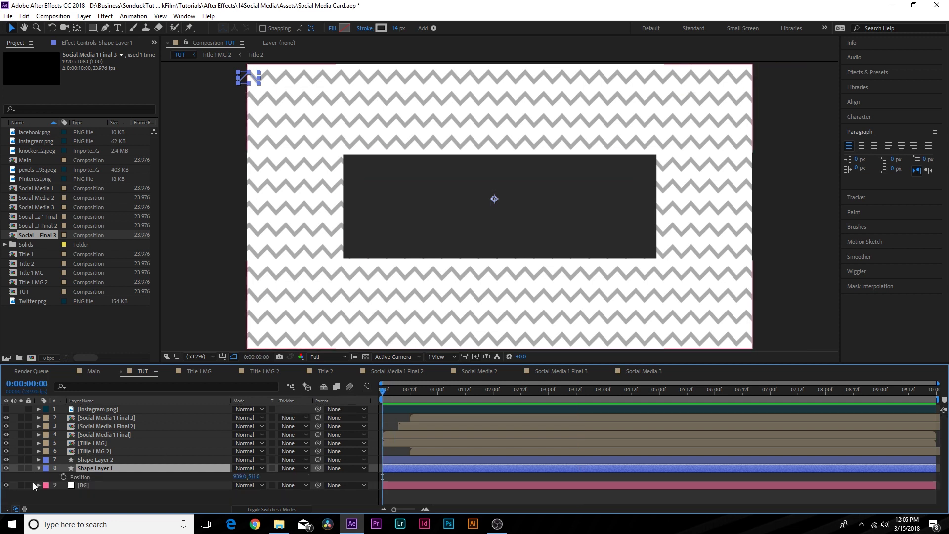
pyautogui.click(64, 477)
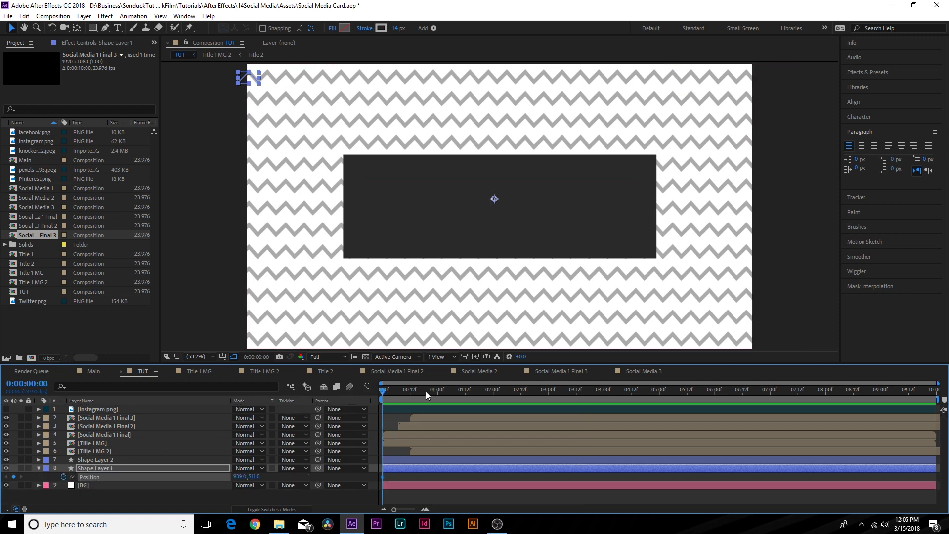
pyautogui.moveTo(425, 390); pyautogui.dragTo(771, 423)
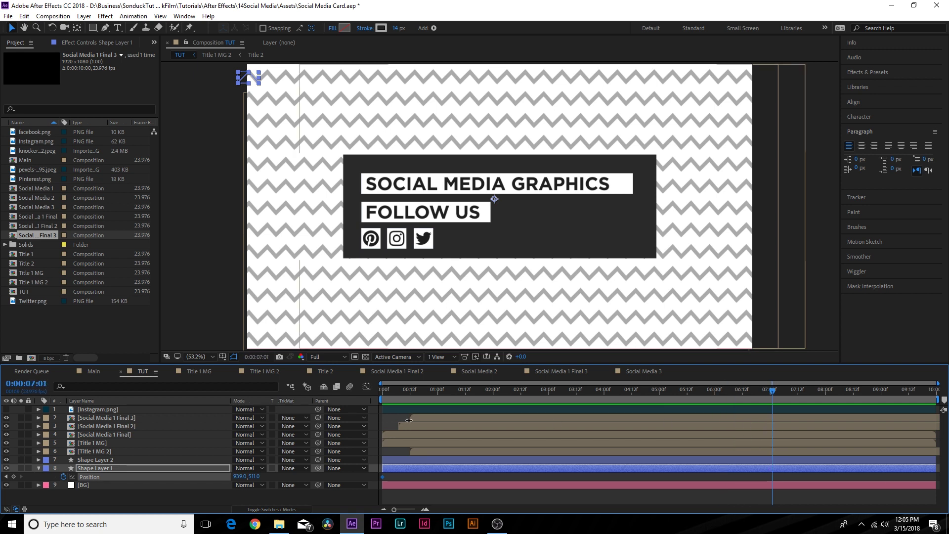
pyautogui.moveTo(253, 477); pyautogui.dragTo(2, 478)
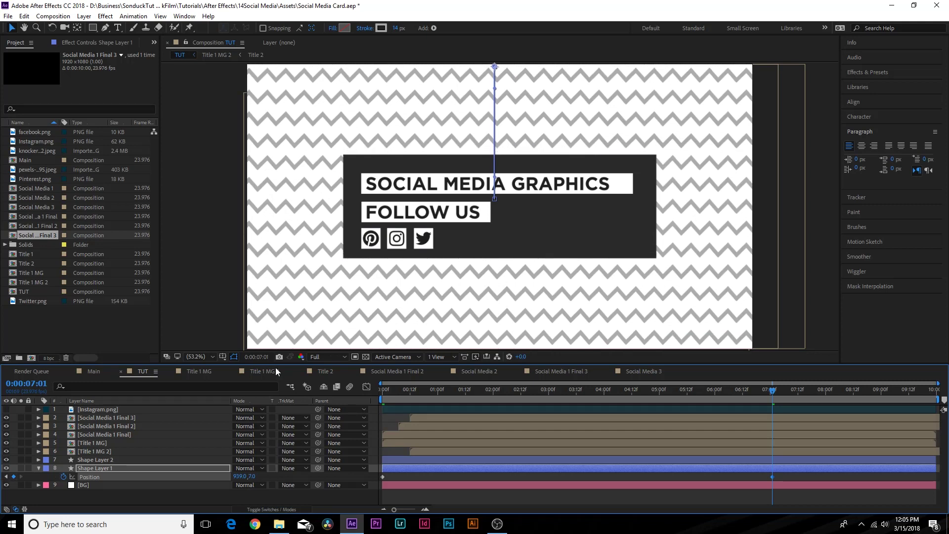
# - Preview the scrolling background and end the work area at 7:01
pyautogui.click(412, 391)
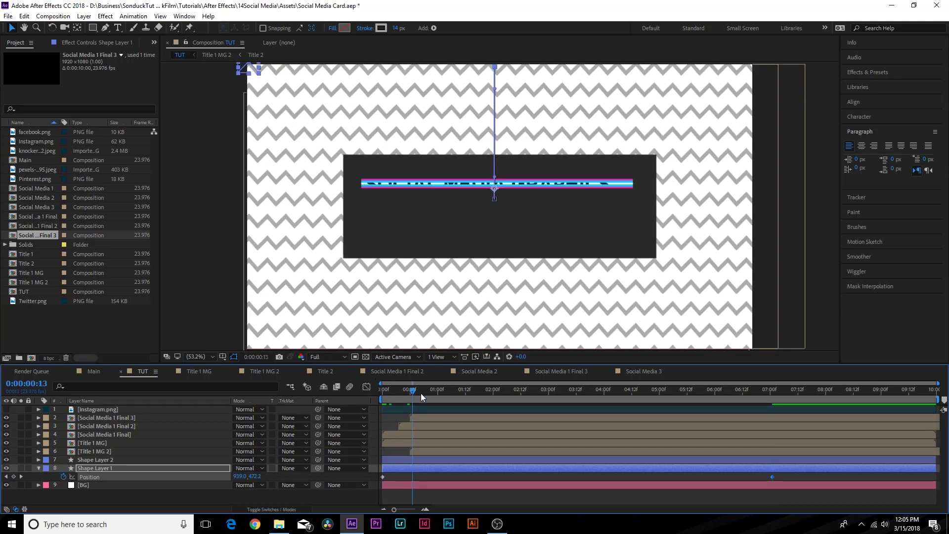
pyautogui.moveTo(421, 393); pyautogui.dragTo(773, 422)
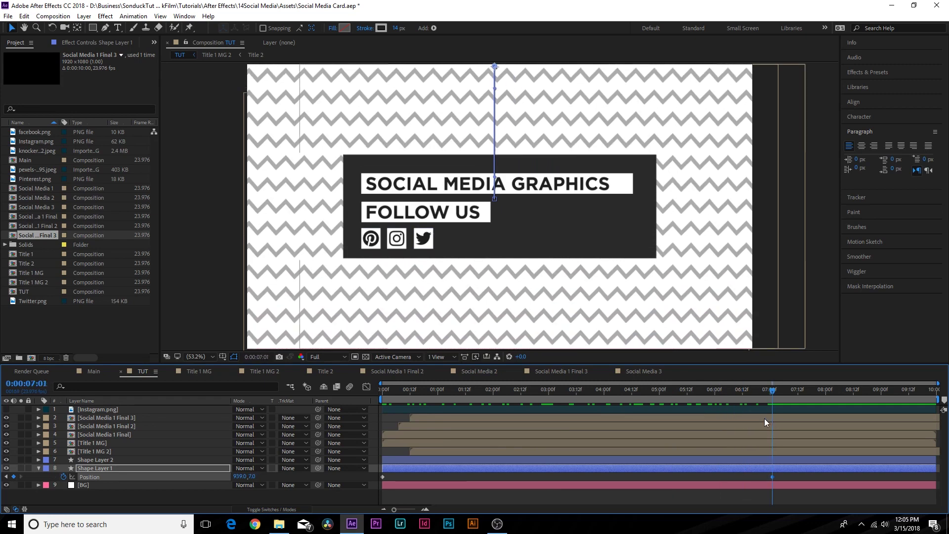
pyautogui.press('n')
pyautogui.moveTo(391, 391); pyautogui.dragTo(692, 411)
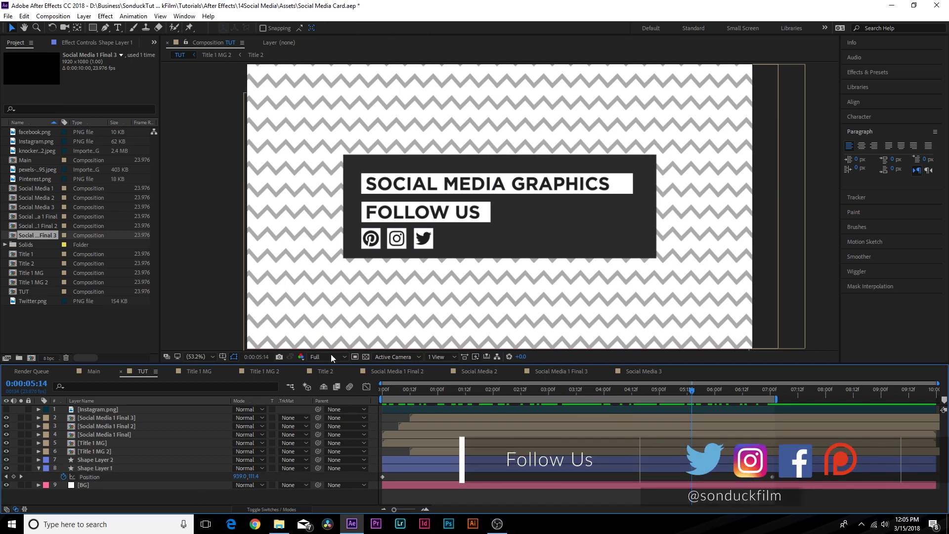